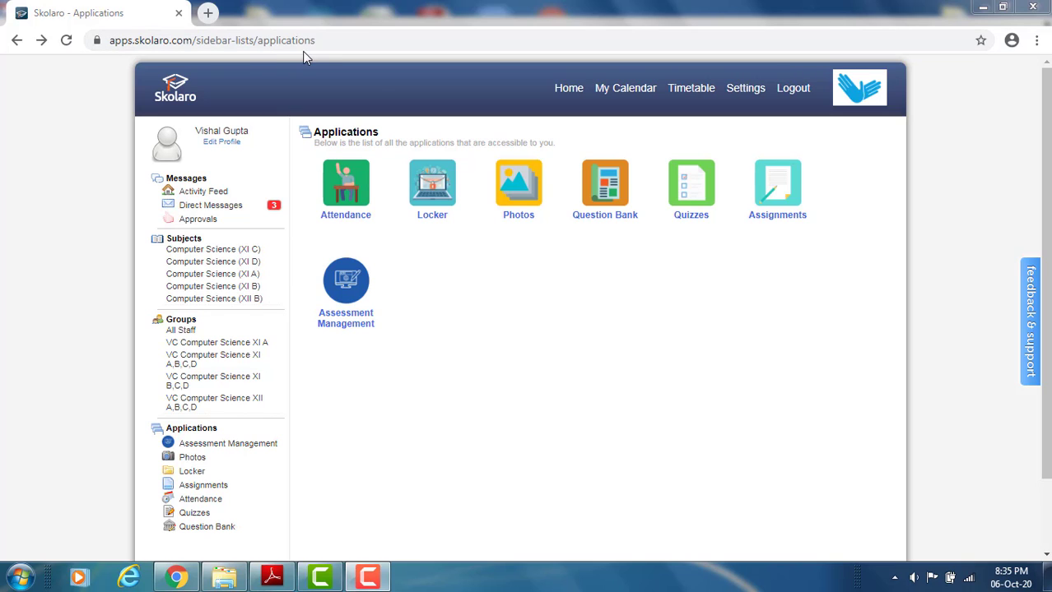
# - Create a new quiz named "Class-11 CS(Theory) MidTerm (2020-21)" for Computer Science (XI C)
pyautogui.click(698, 209)
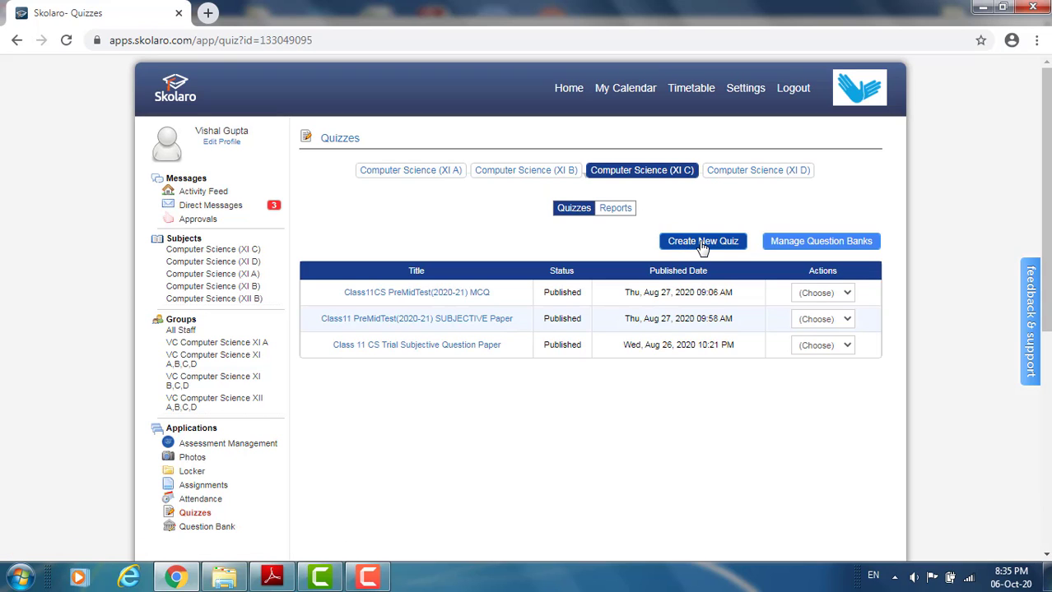
pyautogui.moveTo(428, 171)
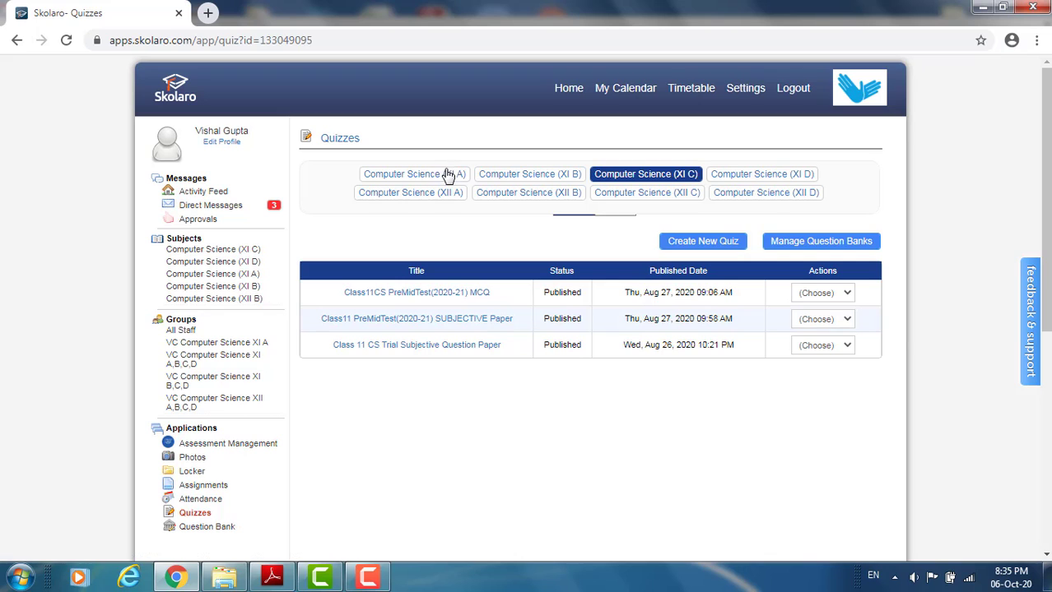
pyautogui.click(706, 243)
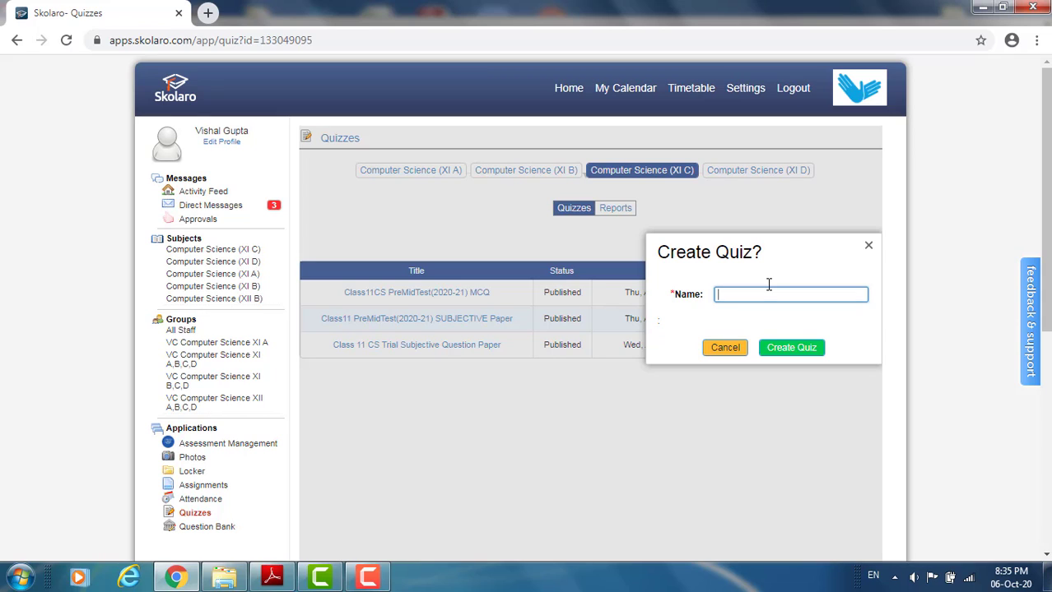
pyautogui.write('Class-')
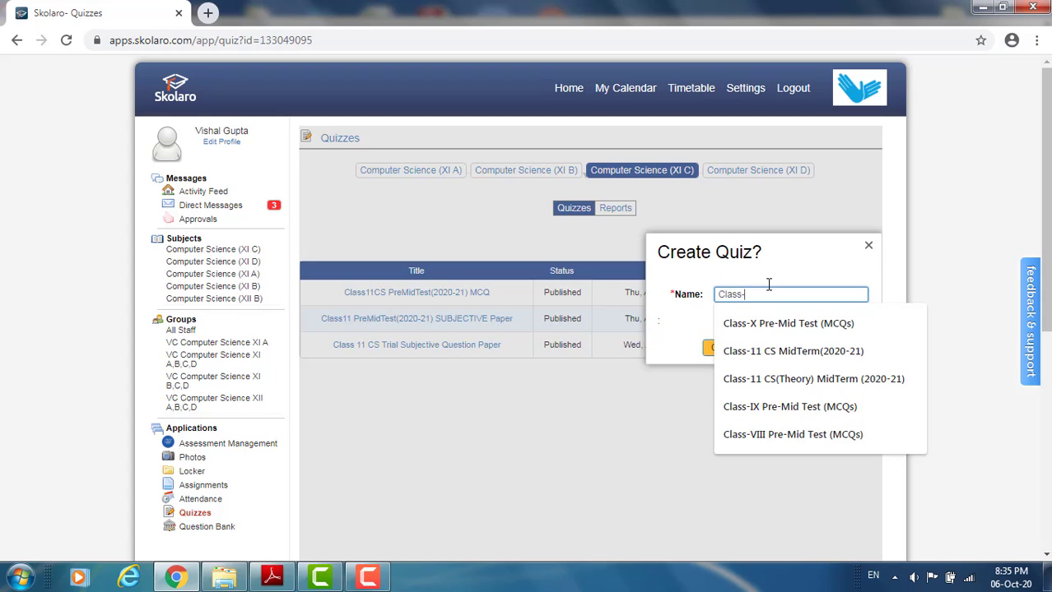
pyautogui.write('11 CS(Theory) MidTerm (2')
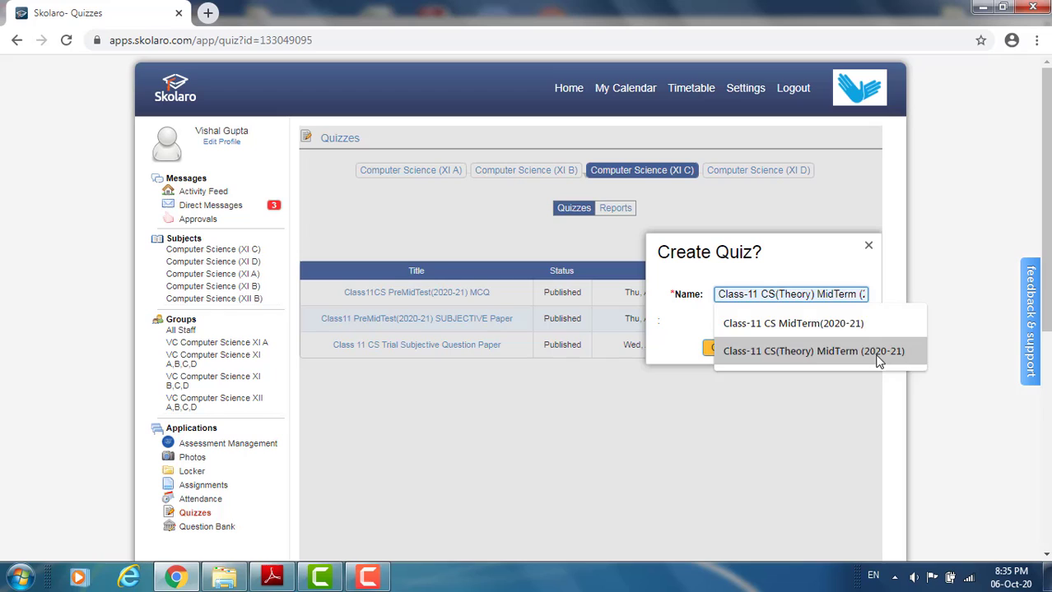
pyautogui.click(878, 352)
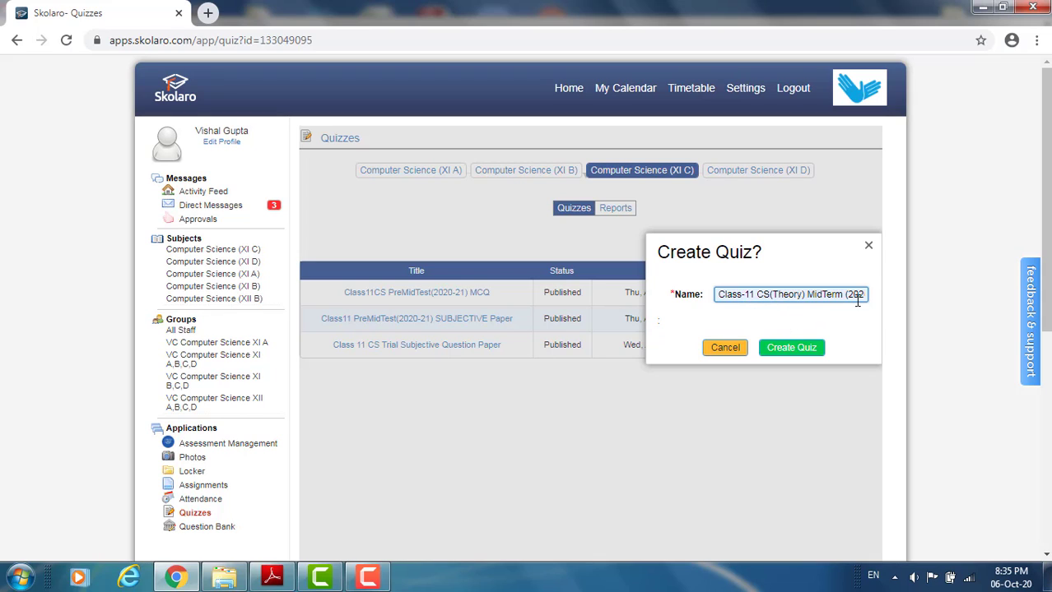
pyautogui.click(796, 352)
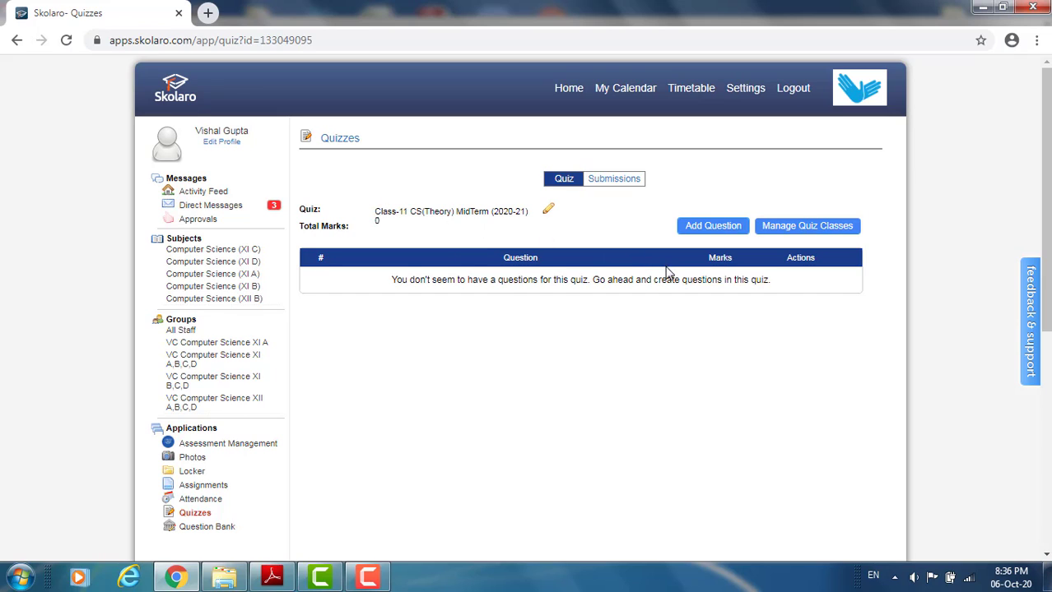
# - Assign the new quiz to the Computer Science classes XI D, XI A and XI B in addition to XI C
pyautogui.click(697, 229)
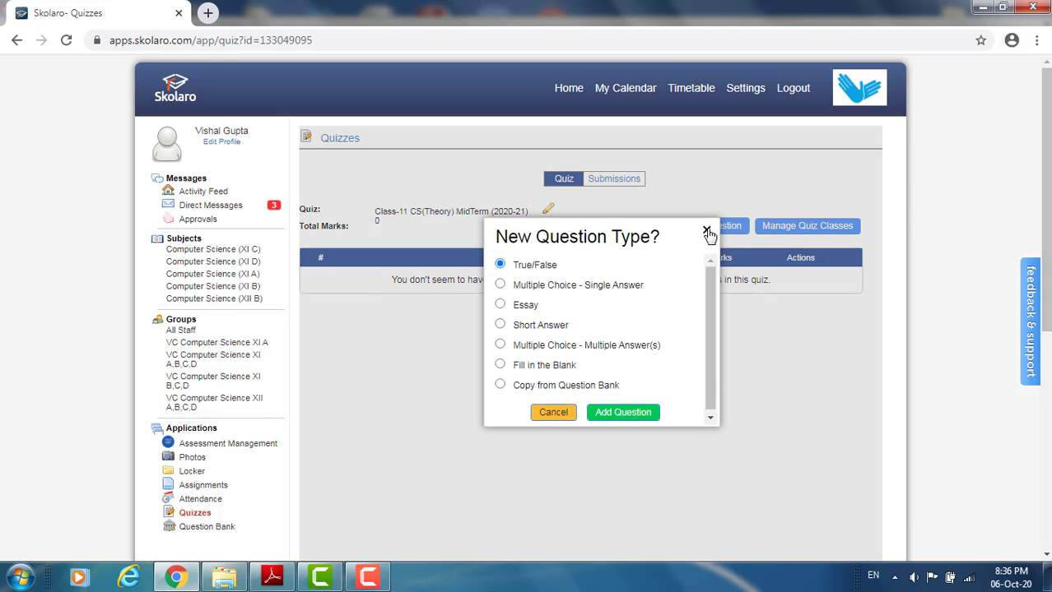
pyautogui.click(706, 231)
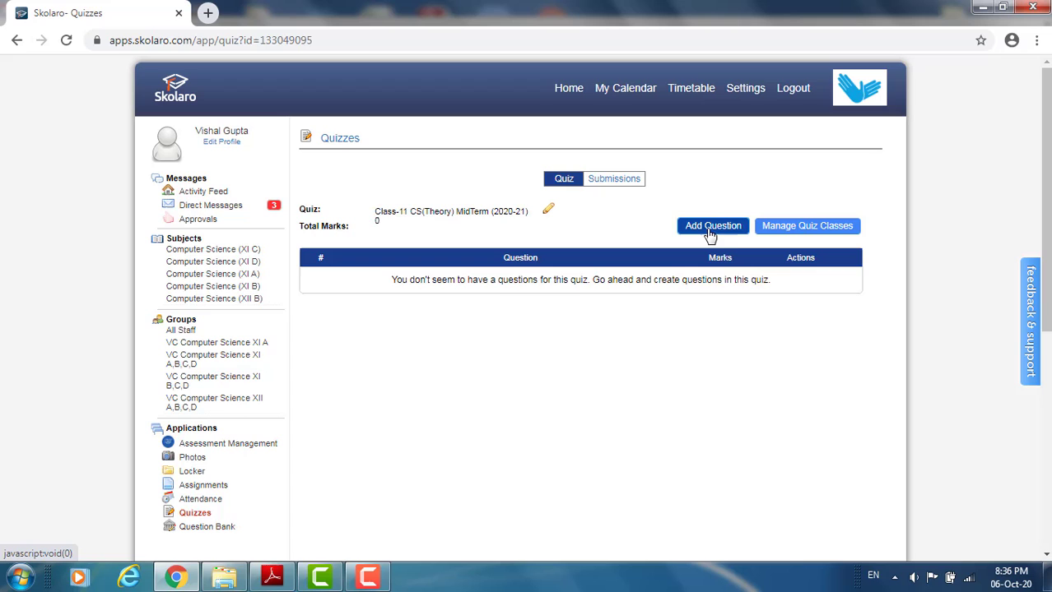
pyautogui.click(780, 237)
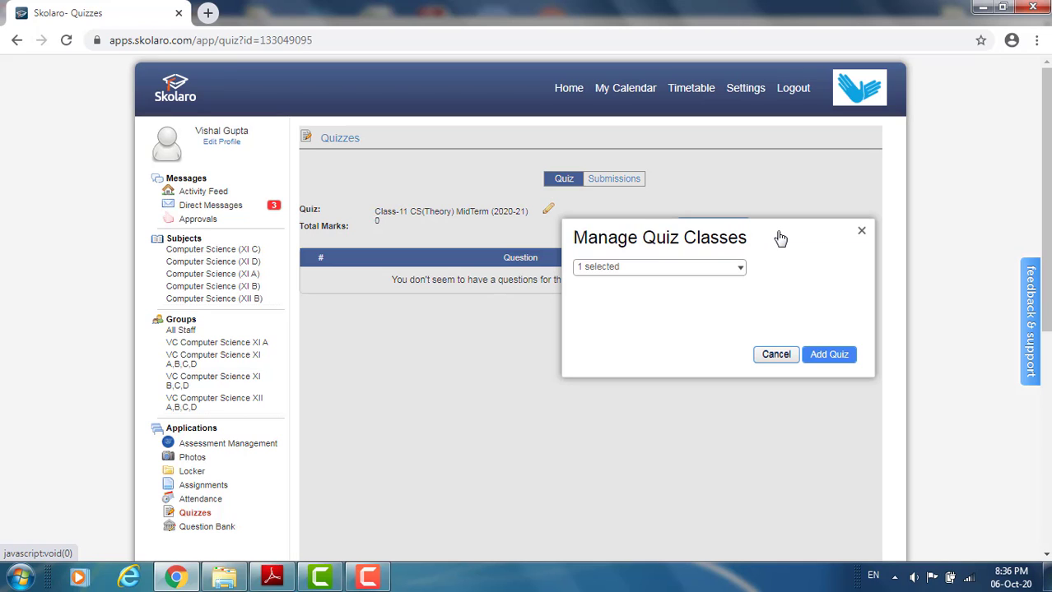
pyautogui.click(742, 269)
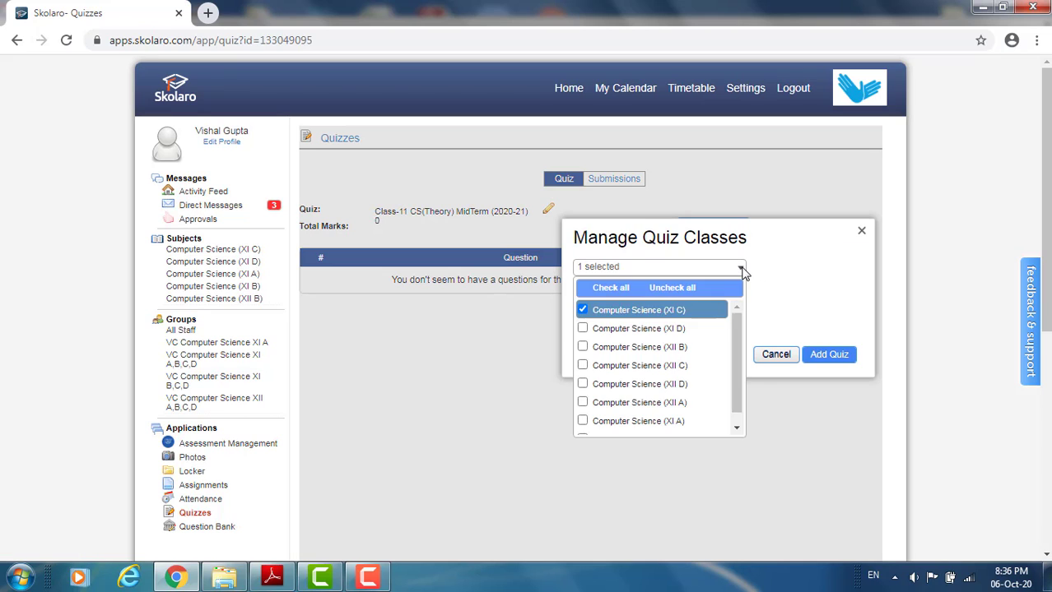
pyautogui.click(582, 330)
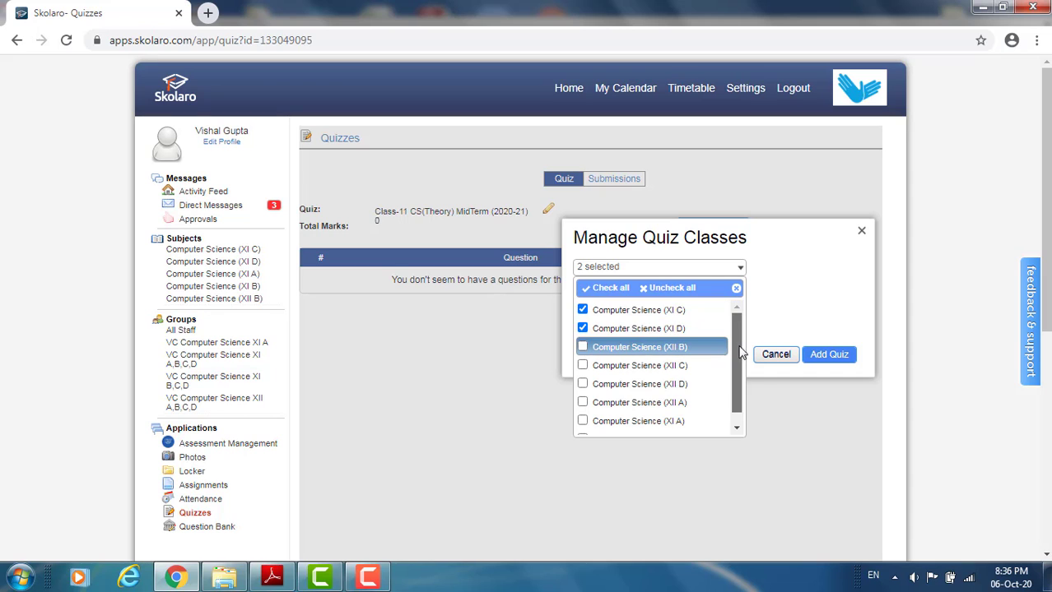
pyautogui.scroll(-1, 740, 352)
pyautogui.click(583, 407)
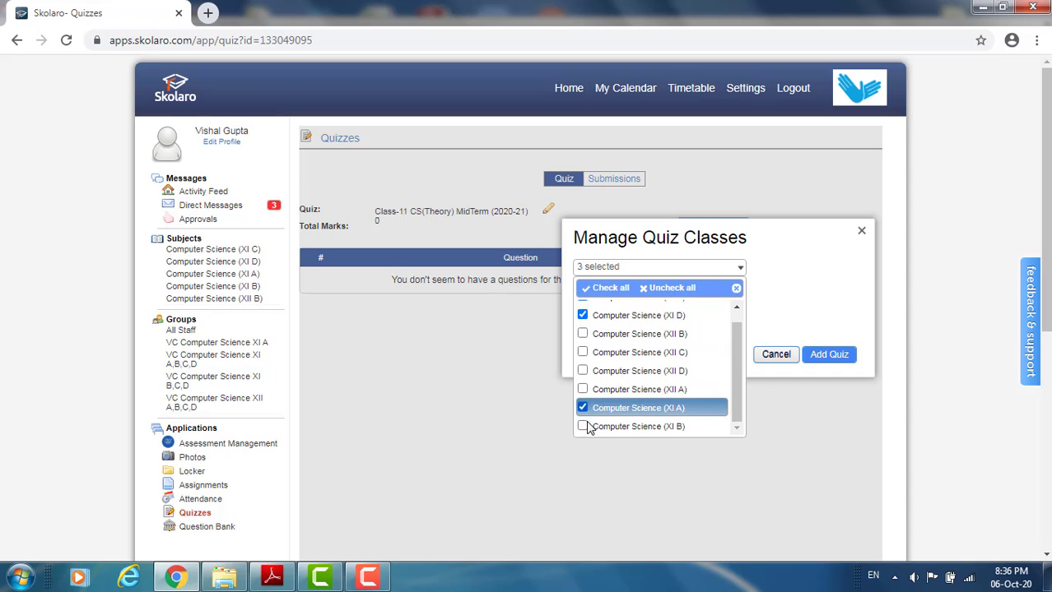
pyautogui.click(583, 427)
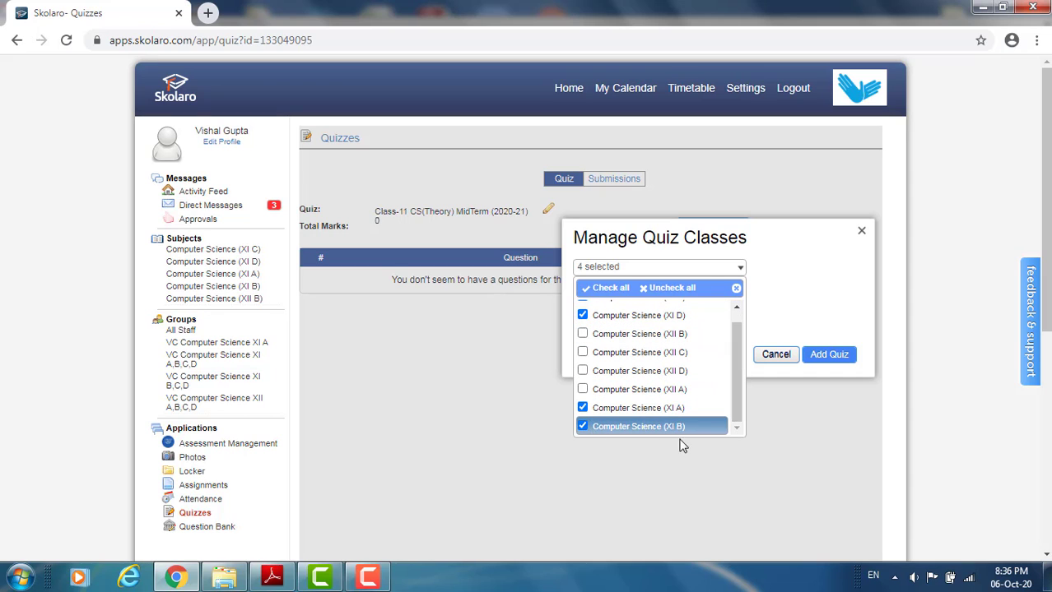
pyautogui.click(786, 303)
pyautogui.click(827, 358)
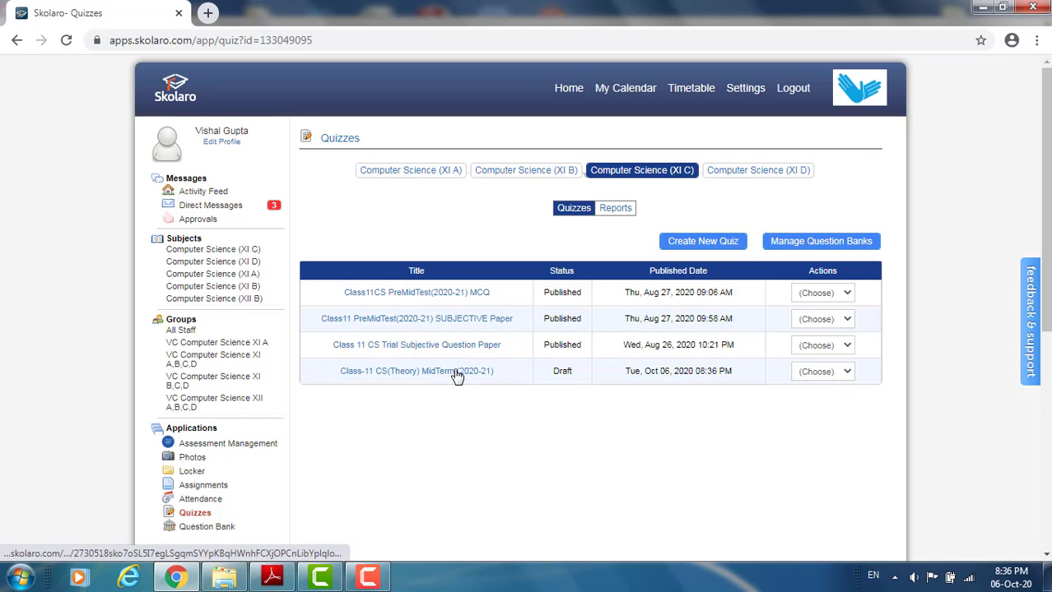
# - Add a "Multiple Choice - Single Answer" question to the Class-11 CS(Theory) MidTerm (2020-21) quiz and set its answer marks to 1
pyautogui.click(454, 374)
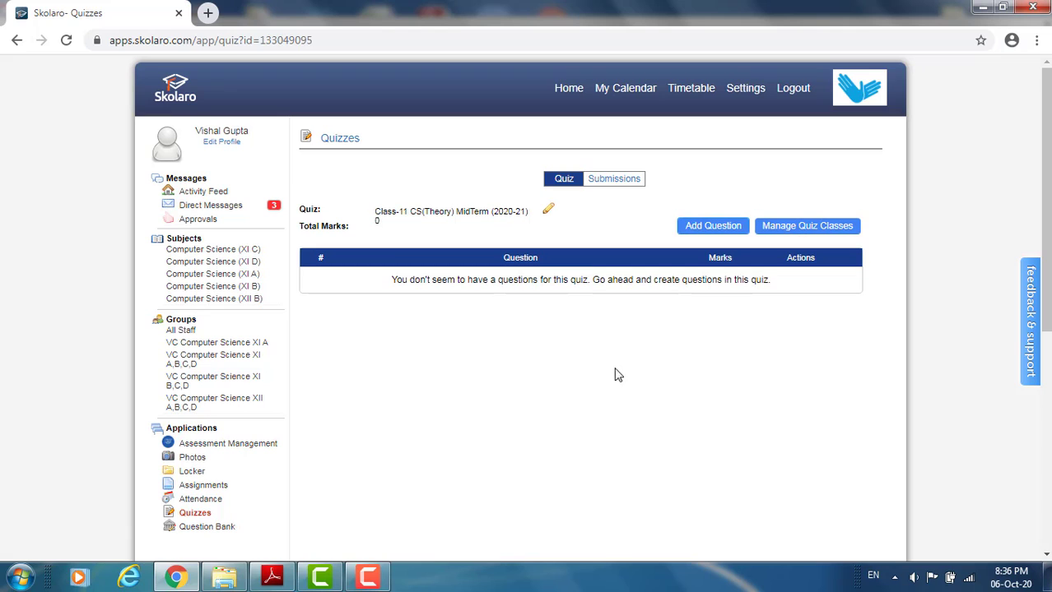
pyautogui.click(724, 234)
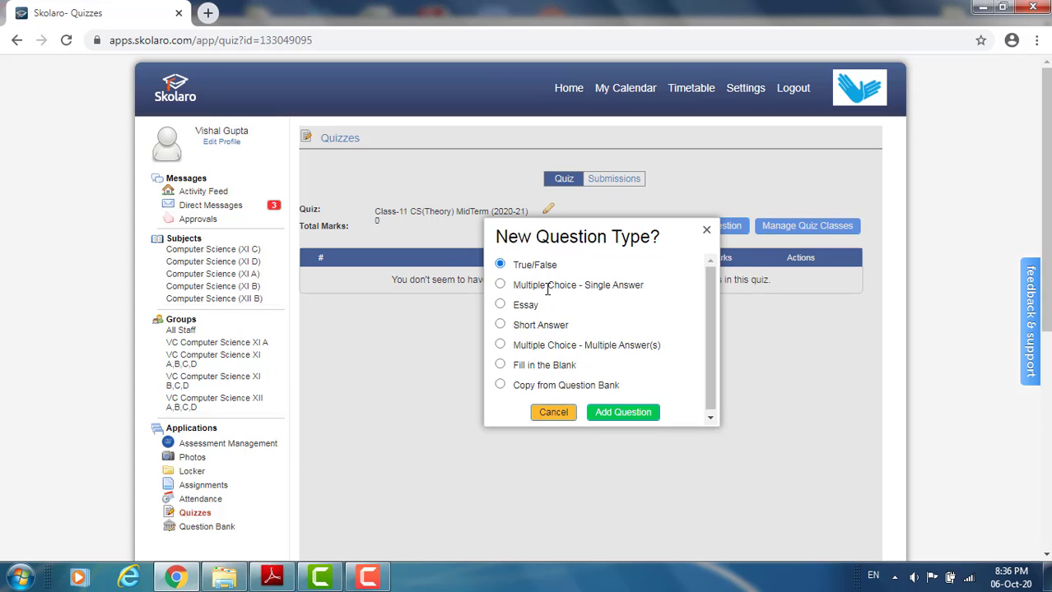
pyautogui.click(500, 284)
pyautogui.click(617, 412)
pyautogui.click(617, 414)
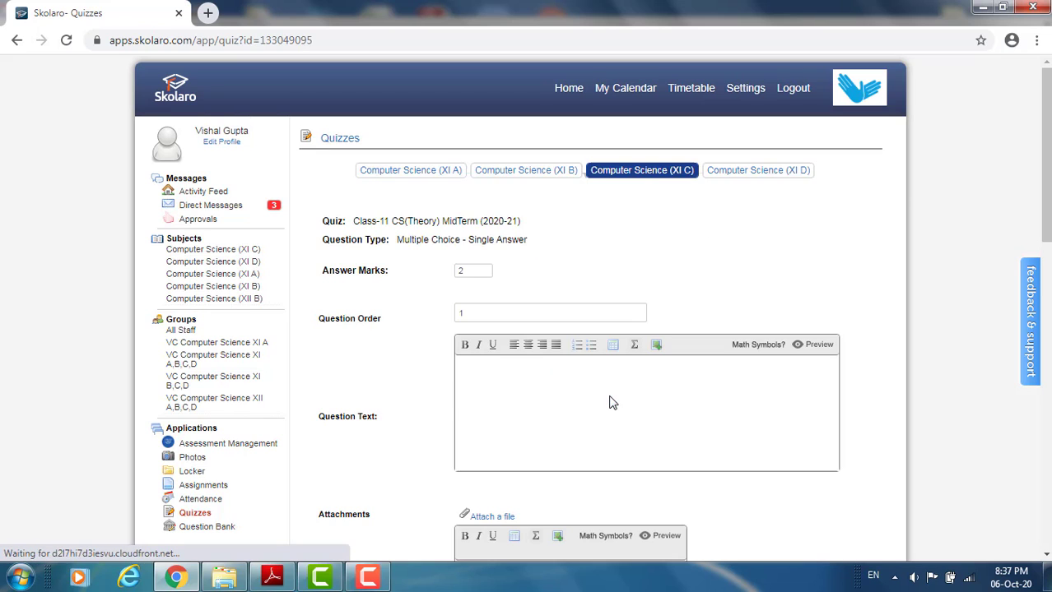
pyautogui.click(483, 272)
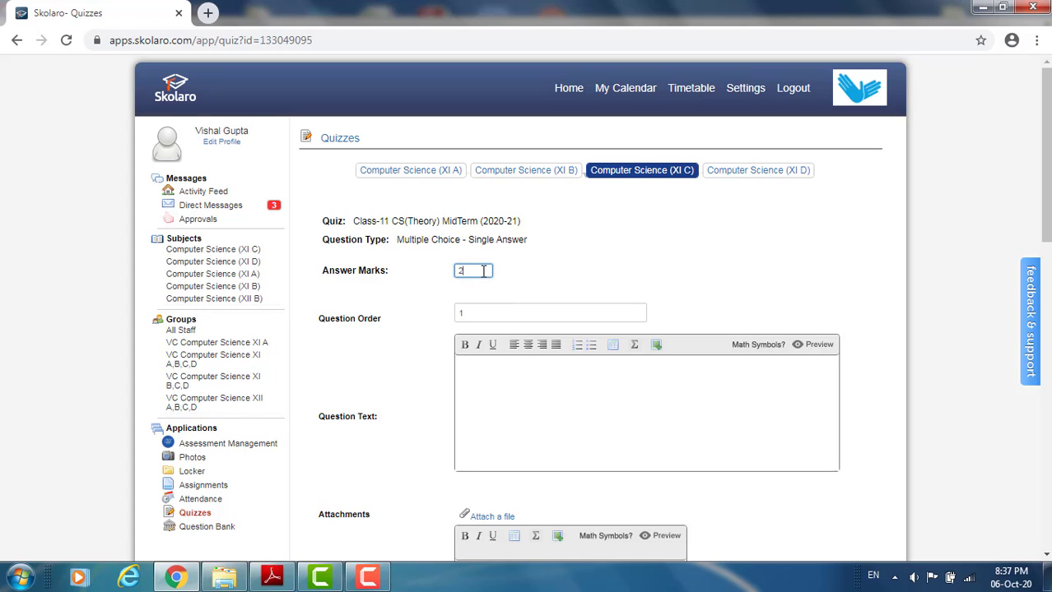
pyautogui.write('1')
# - Switch to Windows Explorer, open the Word document Class11PreMidTest2020-21SetA, and dismiss the Office activation notice
pyautogui.click(223, 579)
pyautogui.click(280, 103)
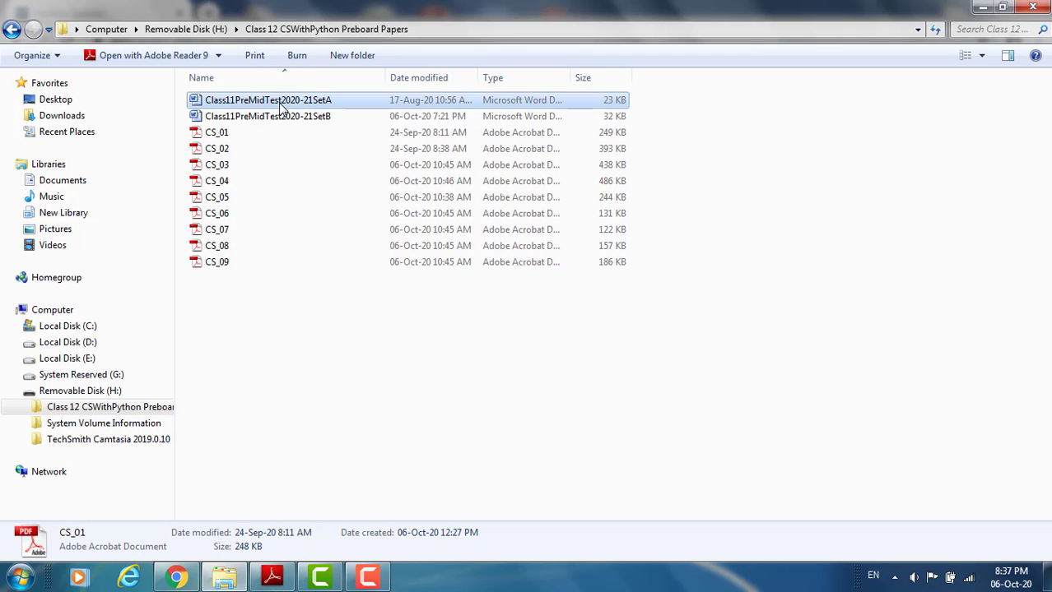
pyautogui.doubleClick(280, 105)
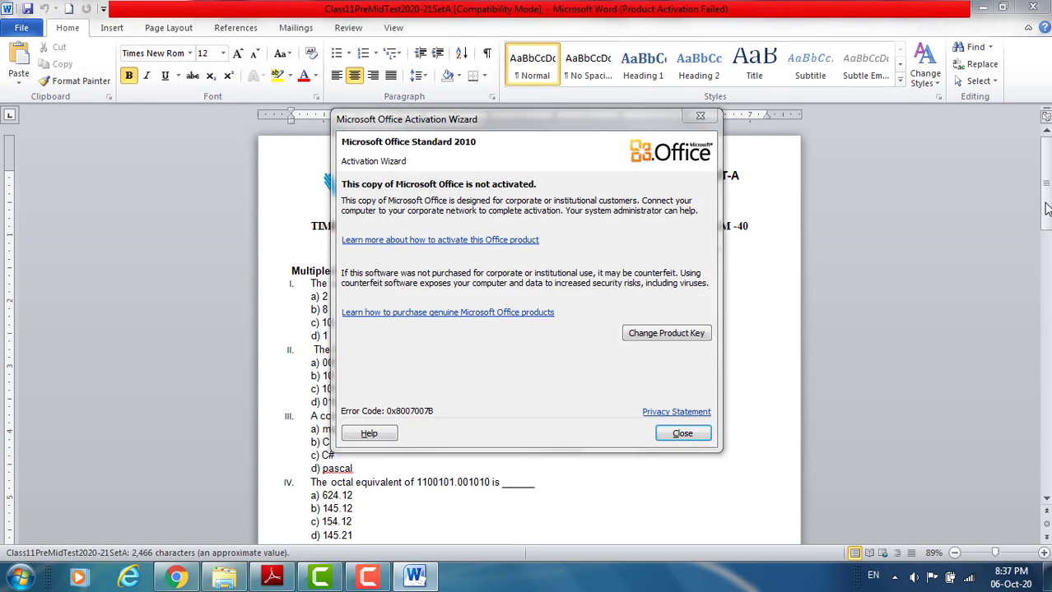
pyautogui.click(699, 116)
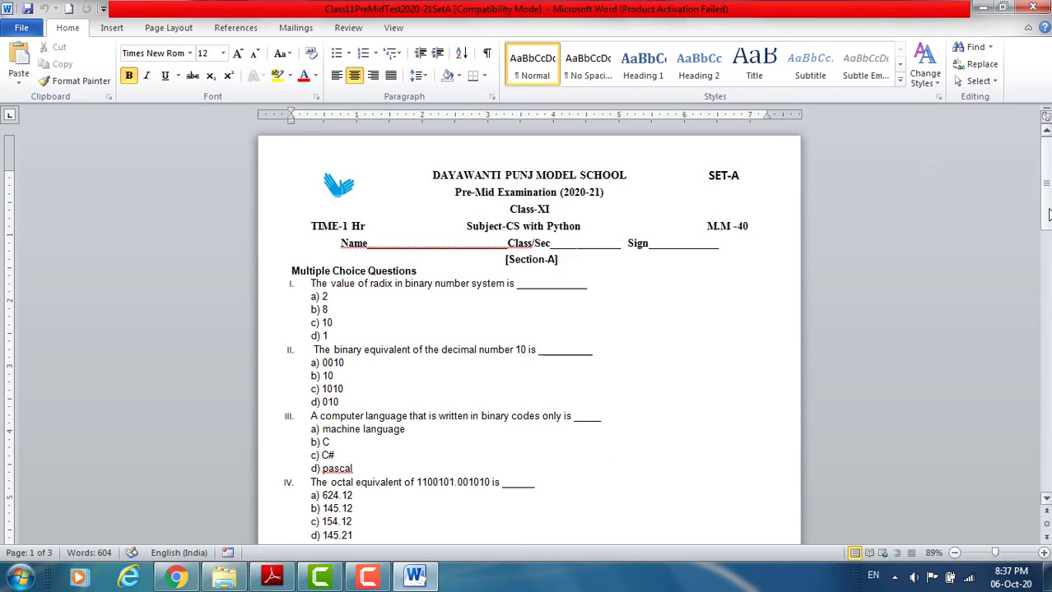
# - Launch the Snipping Tool and capture the text line of question I, "The value of radix in binary number system is", without its options
pyautogui.moveTo(1048, 214); pyautogui.dragTo(1048, 231)
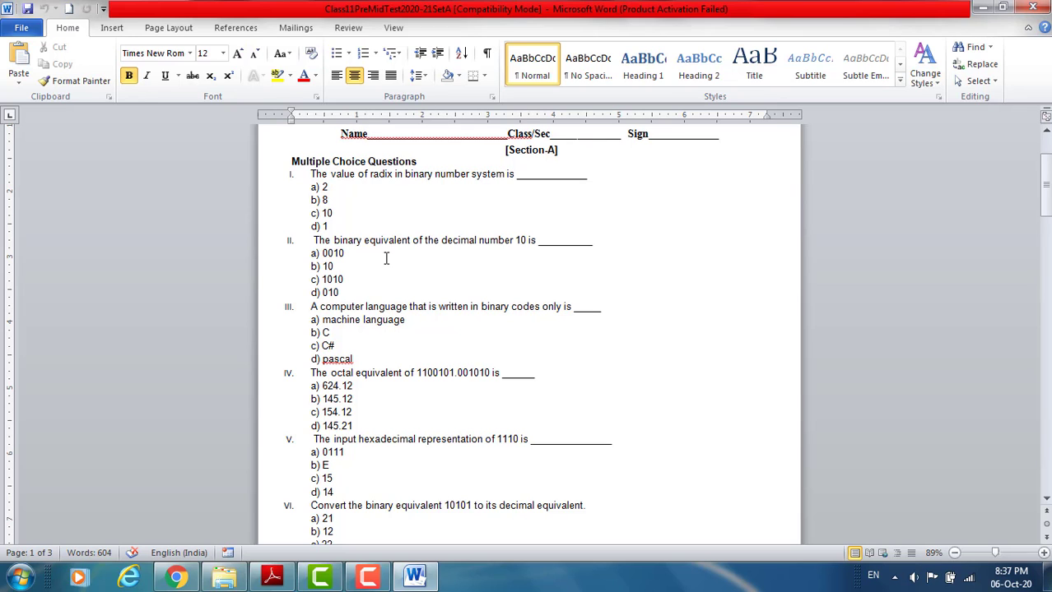
pyautogui.click(1043, 553)
pyautogui.click(1043, 553)
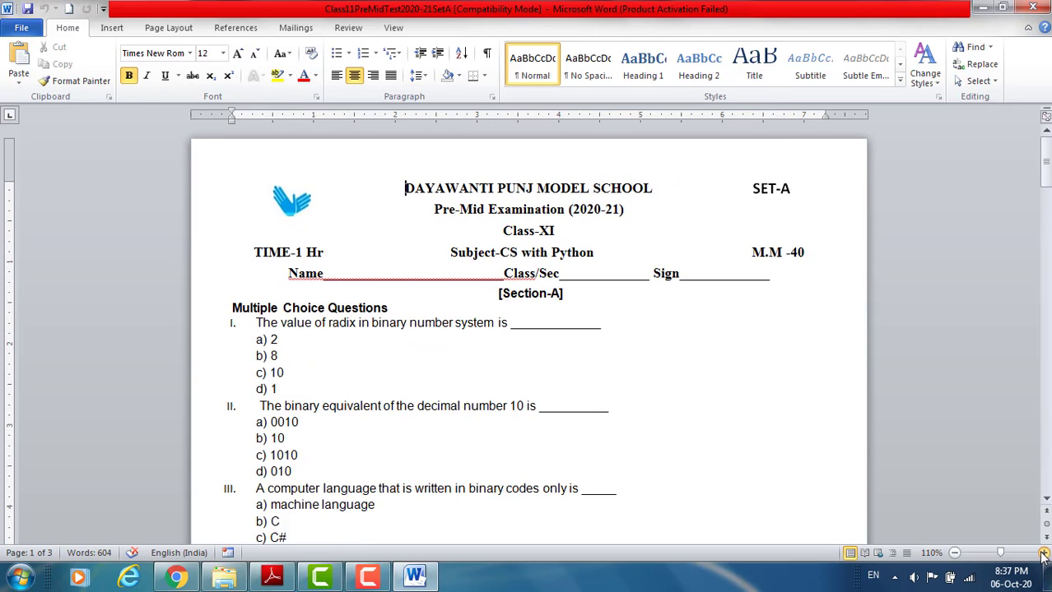
pyautogui.click(1043, 553)
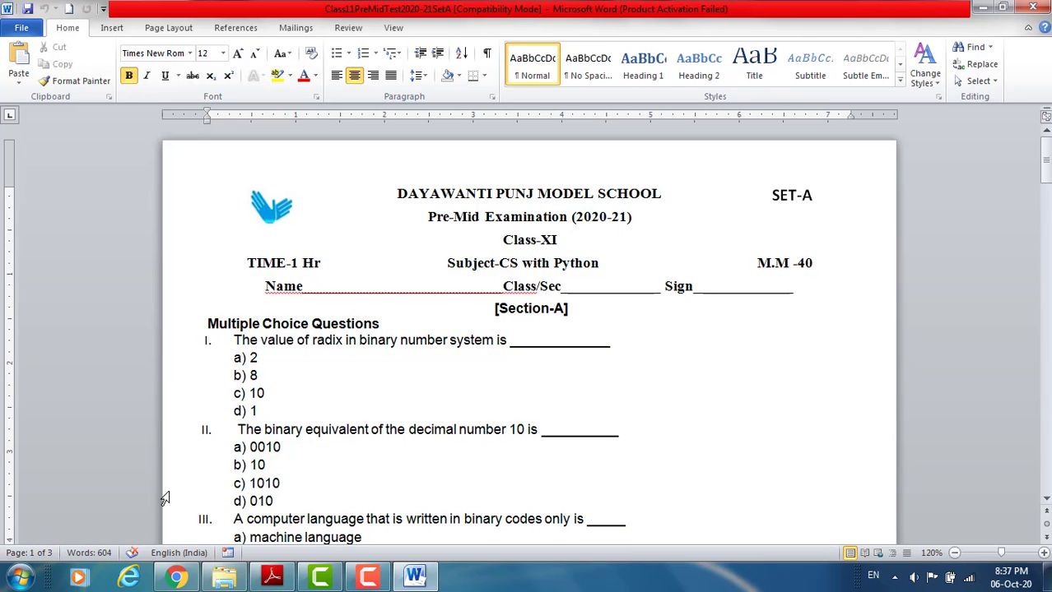
pyautogui.click(18, 576)
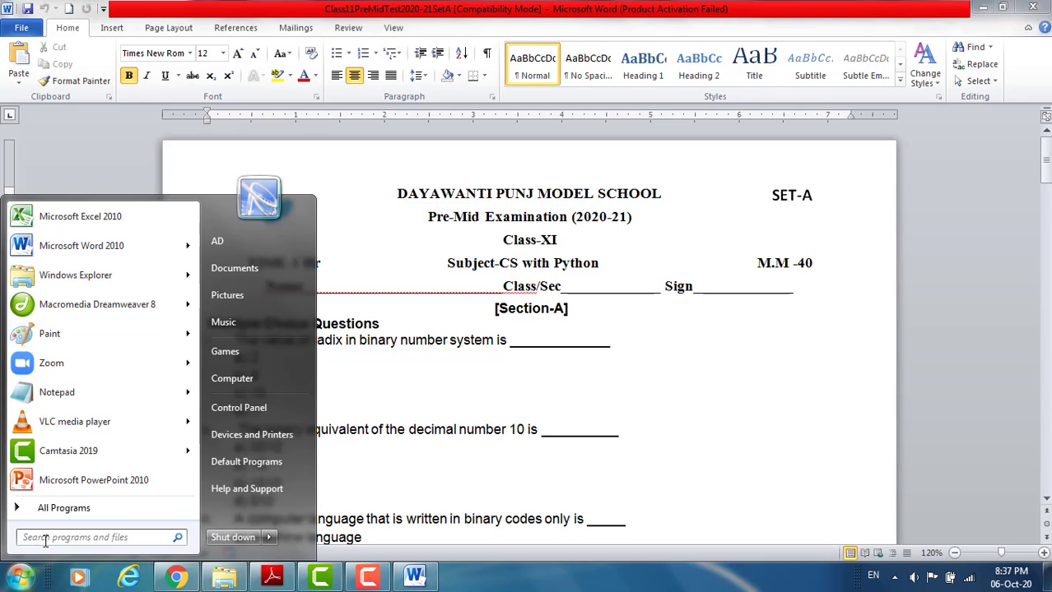
pyautogui.write('sni')
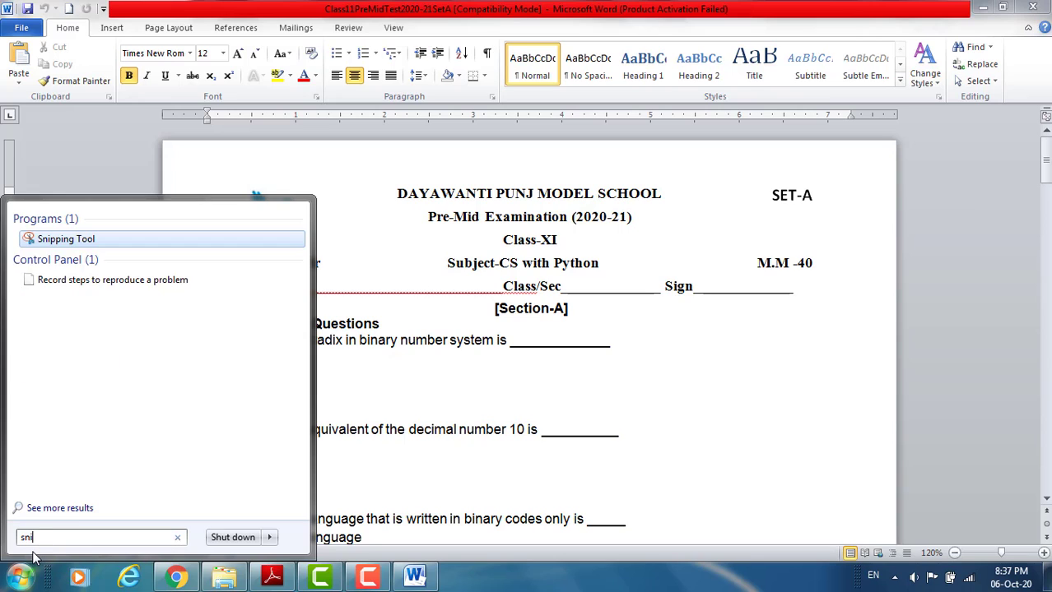
pyautogui.write('pp')
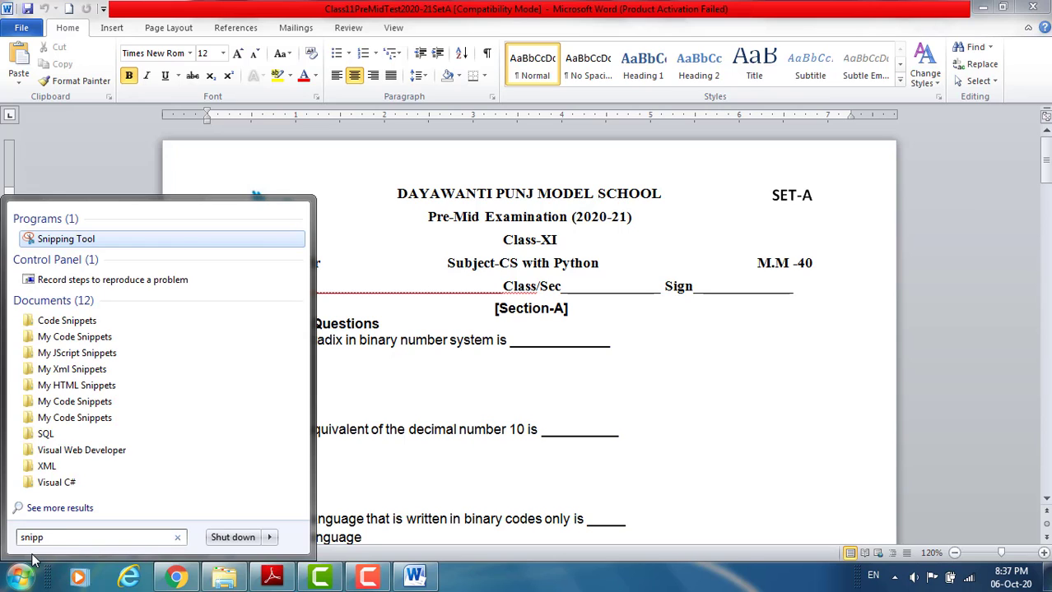
pyautogui.write('ing')
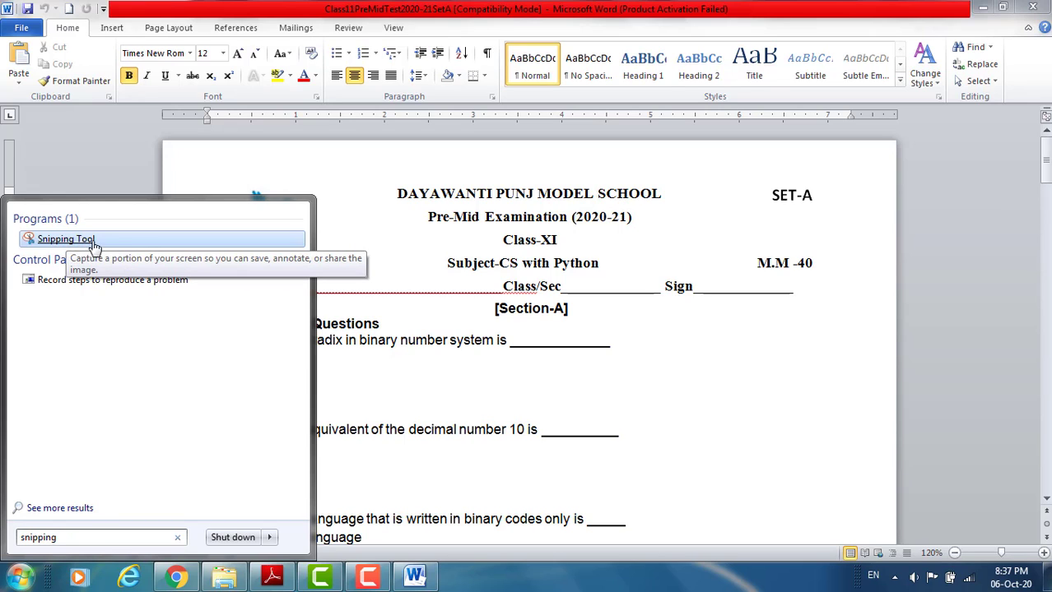
pyautogui.click(108, 246)
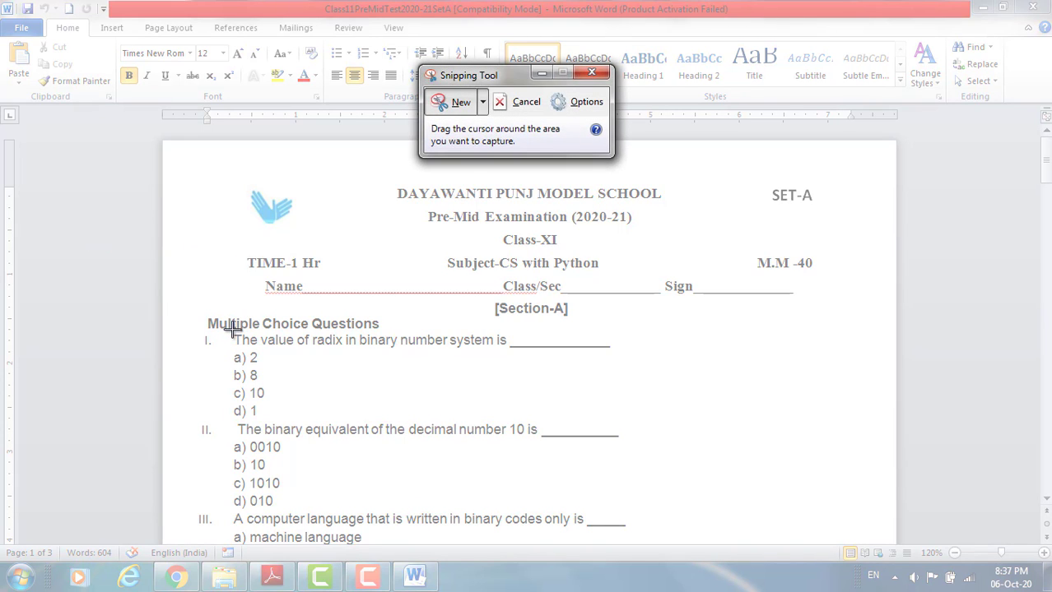
pyautogui.moveTo(234, 331); pyautogui.dragTo(623, 350)
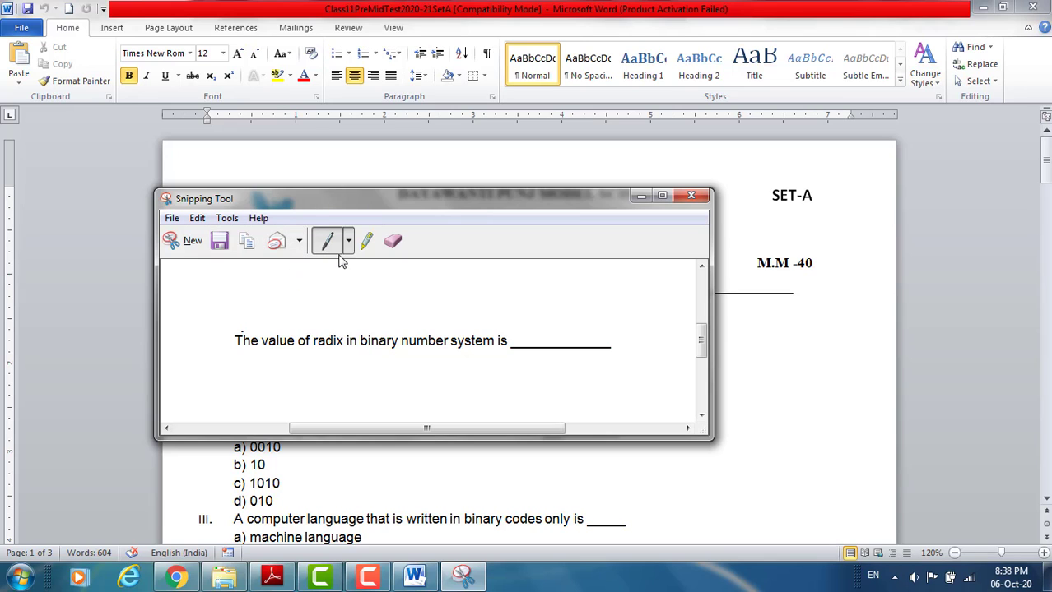
# - Save the snip as JPEG file Q1 in the QuestionPaper pictures folder, replacing the existing file
pyautogui.click(219, 241)
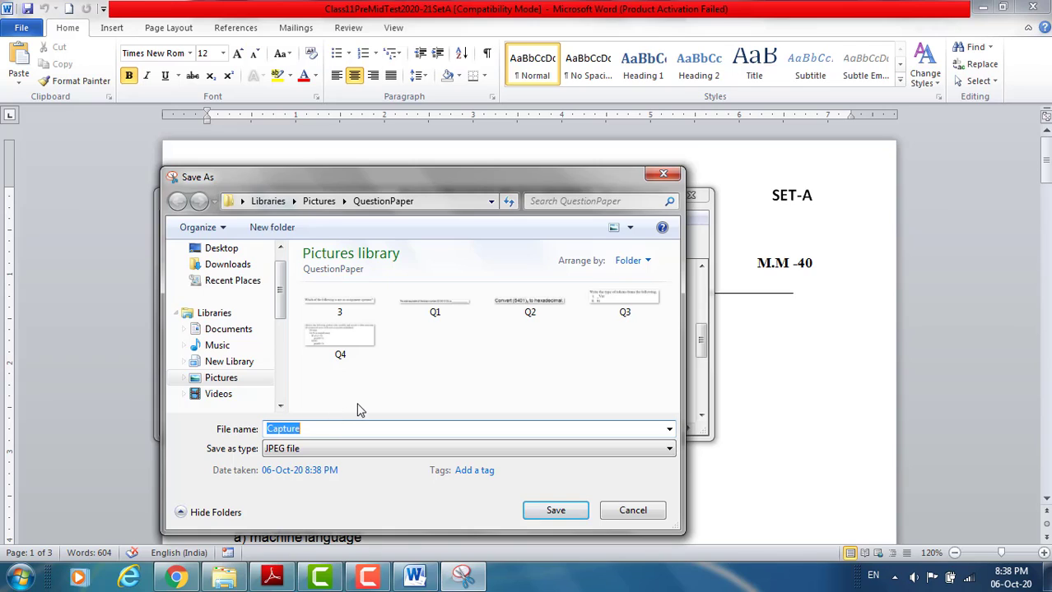
pyautogui.write('Q1')
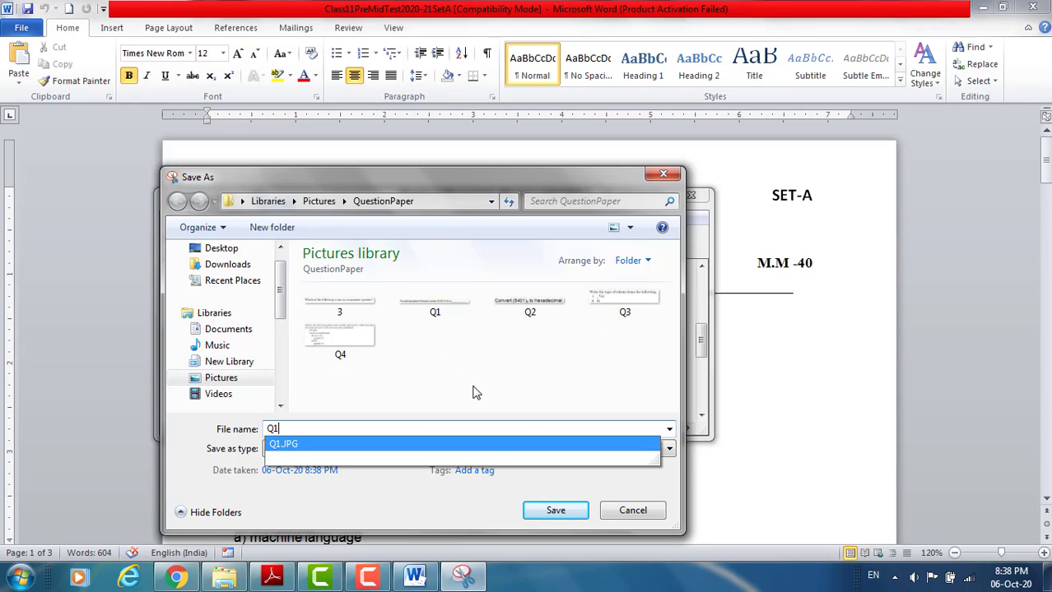
pyautogui.click(567, 512)
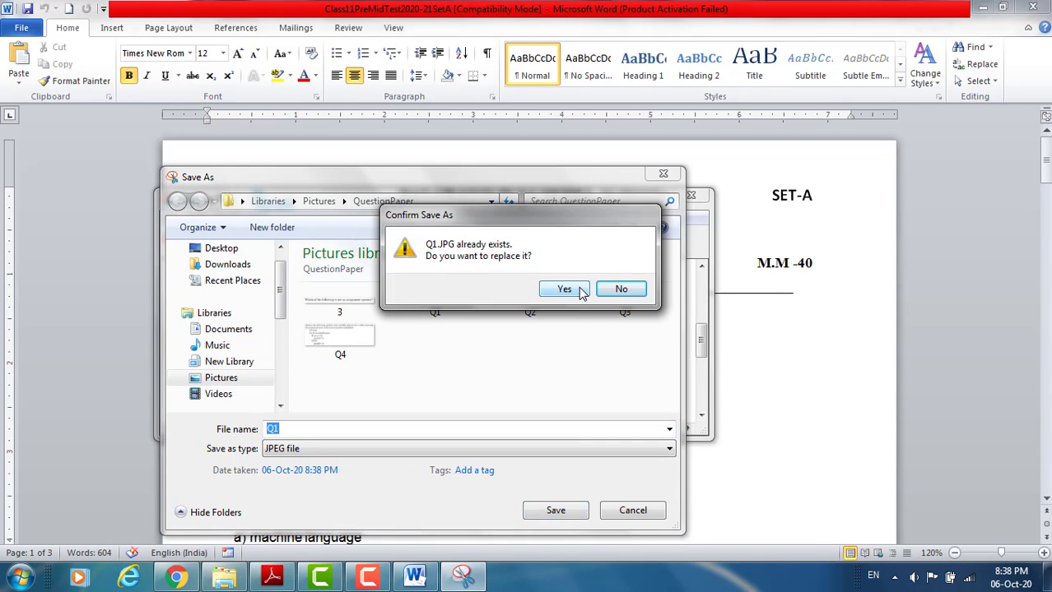
pyautogui.click(564, 289)
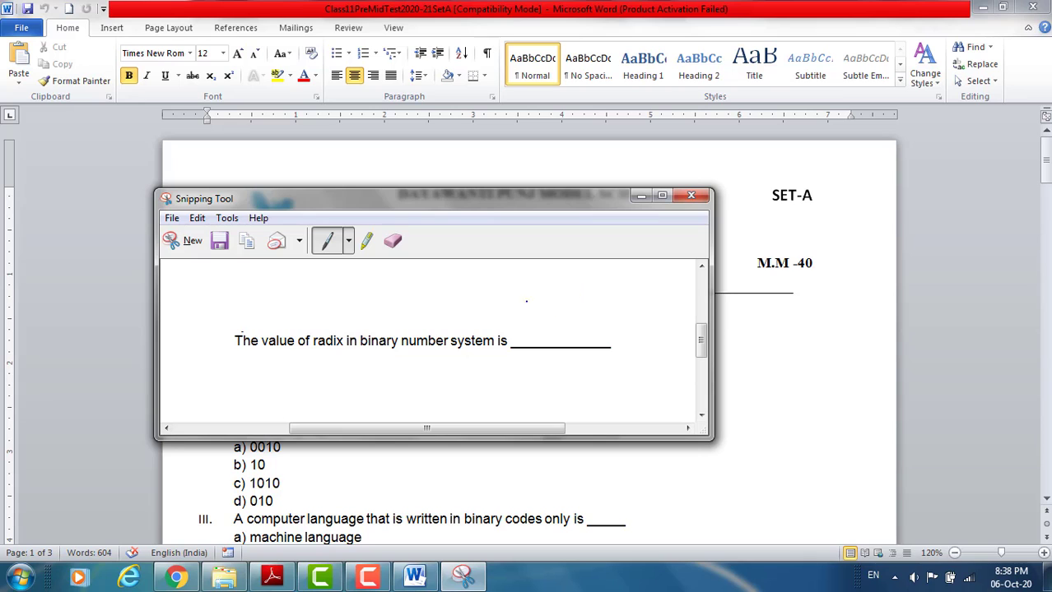
# - Close the Snipping Tool, switch to Chrome, and upload image Q1 from the QuestionPaper folder into the Question Text
pyautogui.click(691, 195)
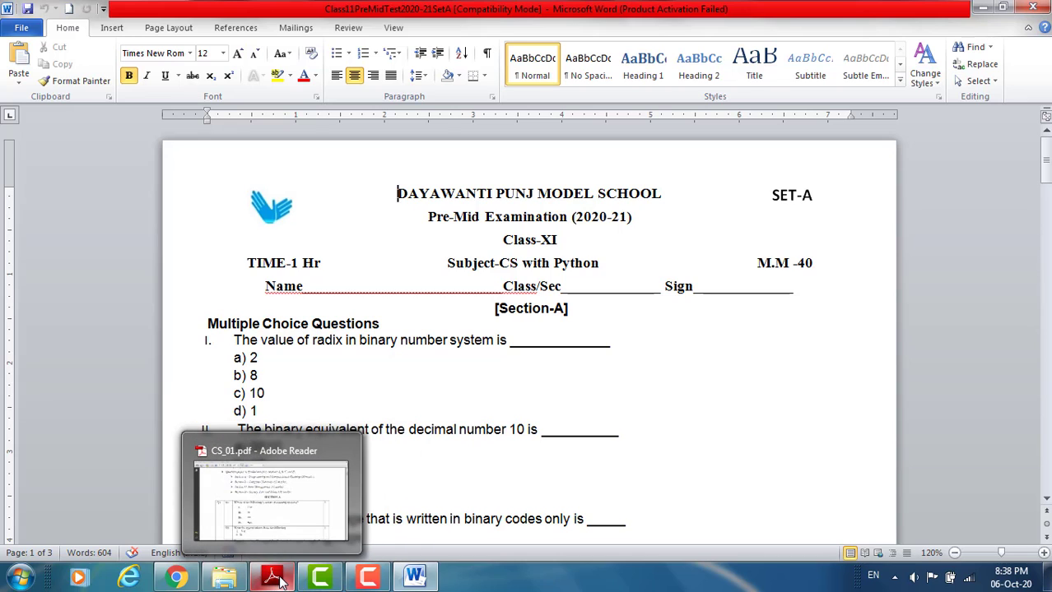
pyautogui.click(176, 578)
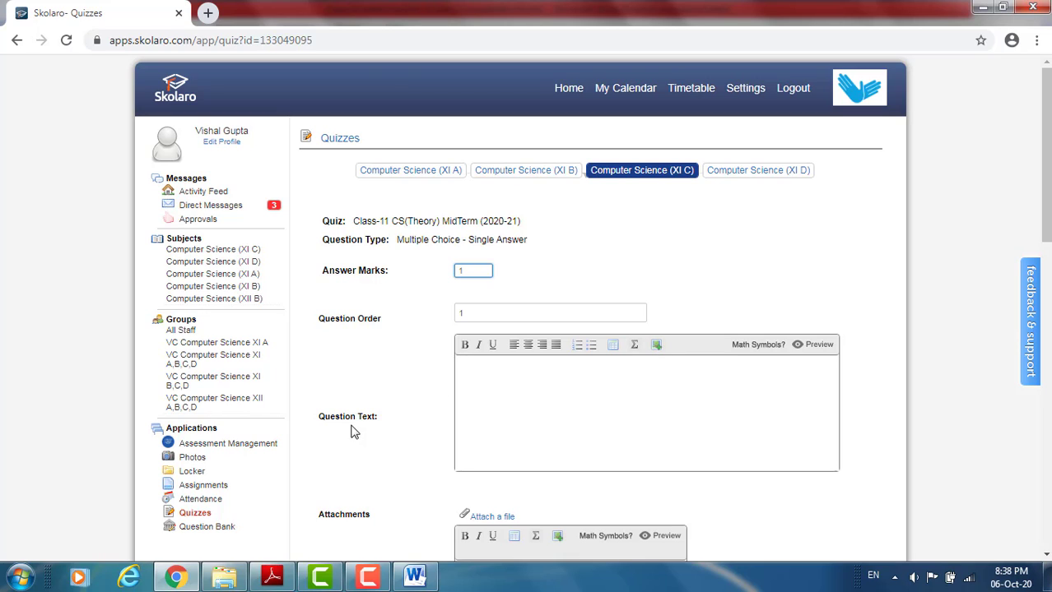
pyautogui.click(657, 347)
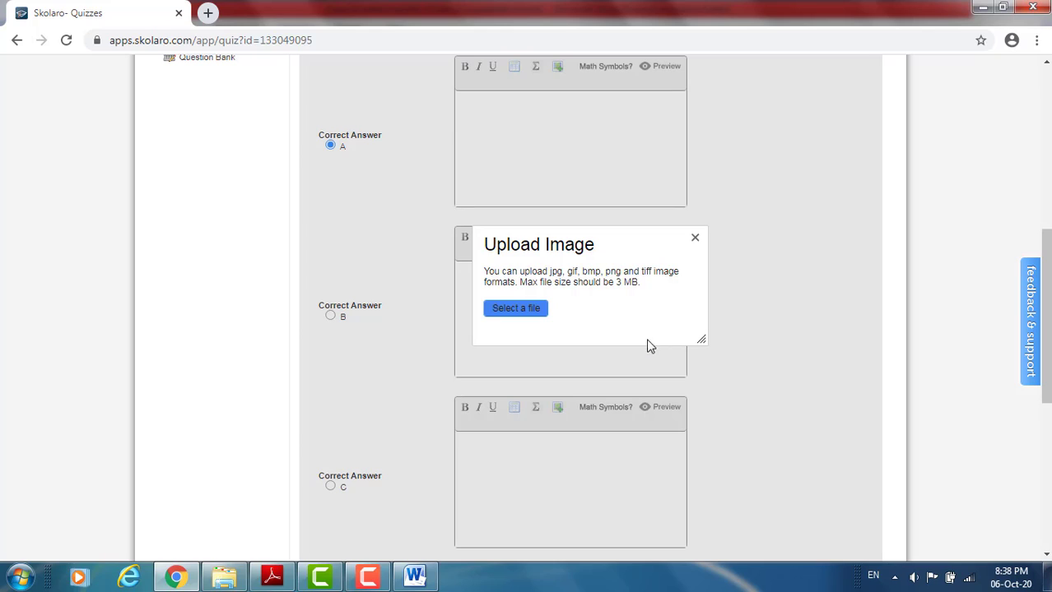
pyautogui.click(531, 312)
pyautogui.click(629, 292)
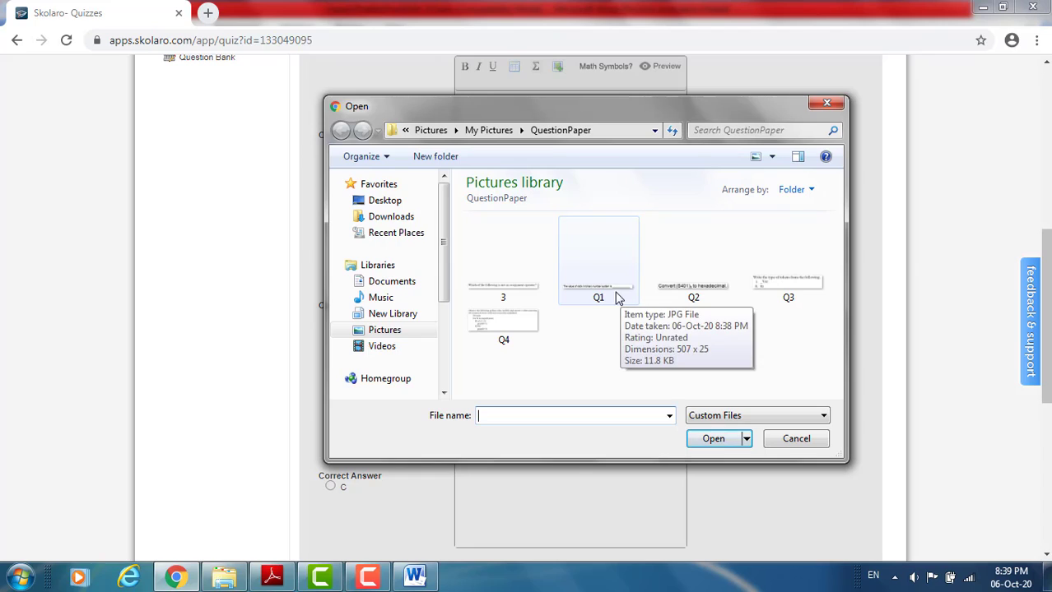
pyautogui.click(603, 284)
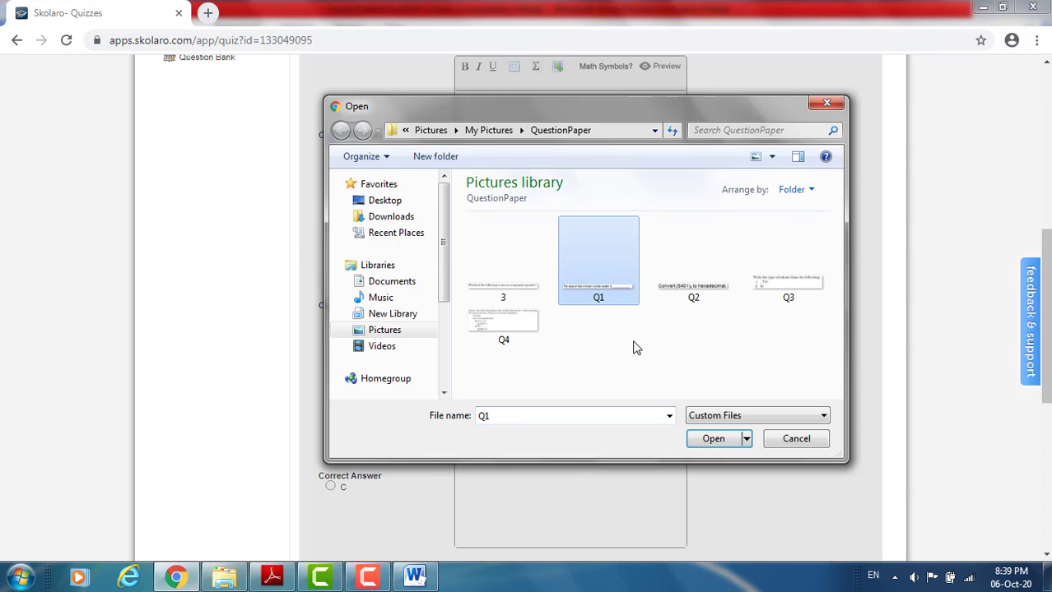
pyautogui.click(724, 440)
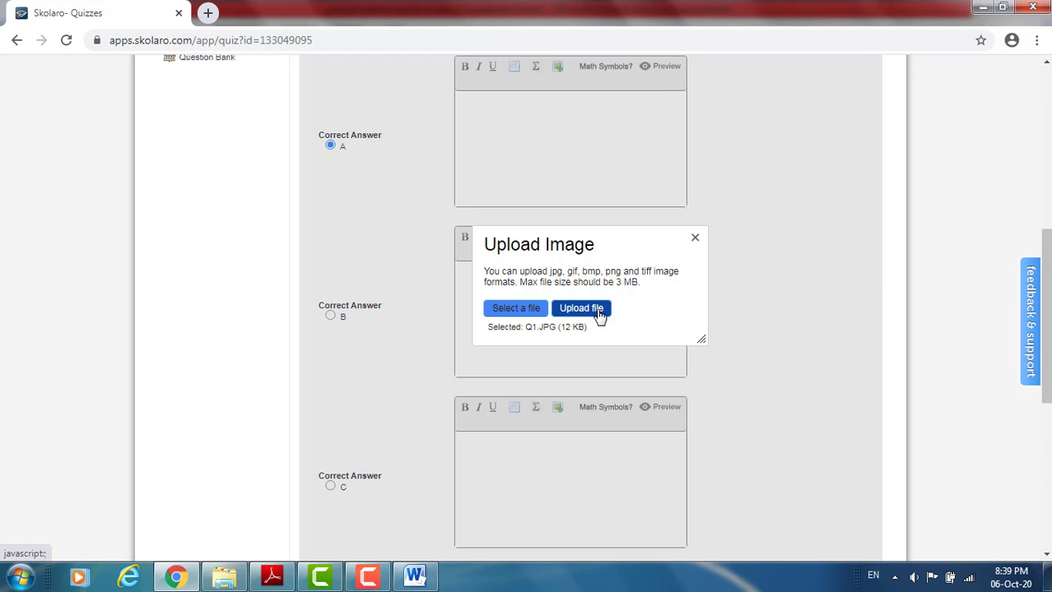
pyautogui.click(599, 318)
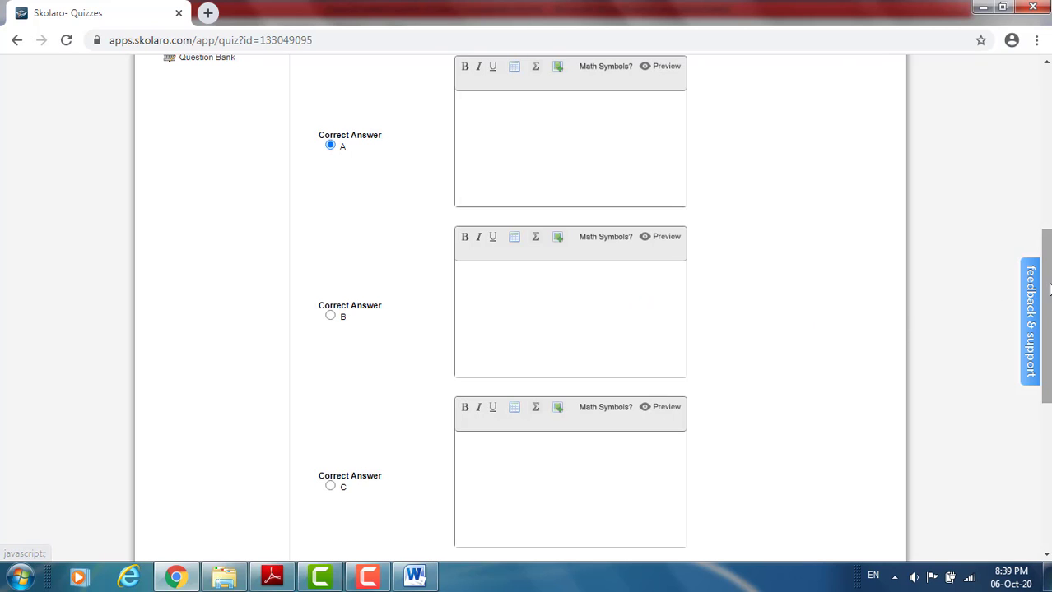
pyautogui.scroll(3, 1044, 289)
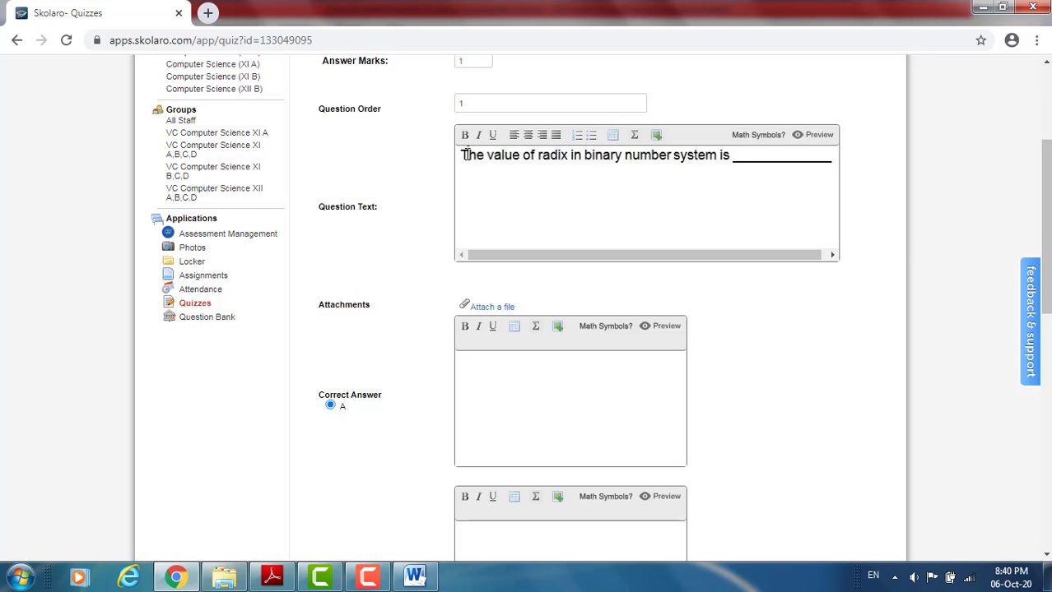
# - Cut the uploaded question image out of the Question Text
pyautogui.moveTo(461, 156); pyautogui.dragTo(634, 177)
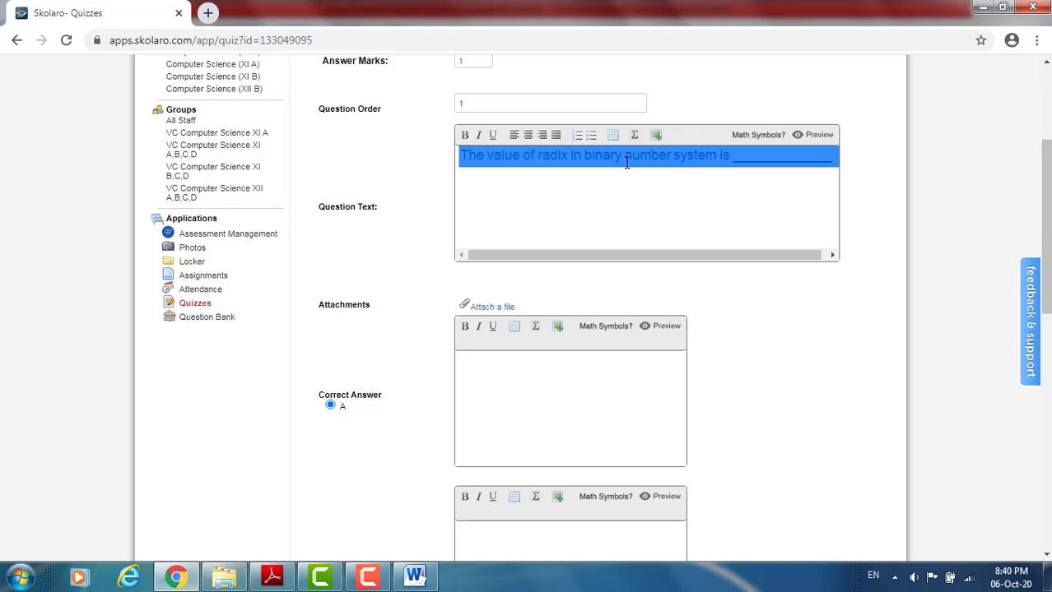
pyautogui.rightClick(622, 157)
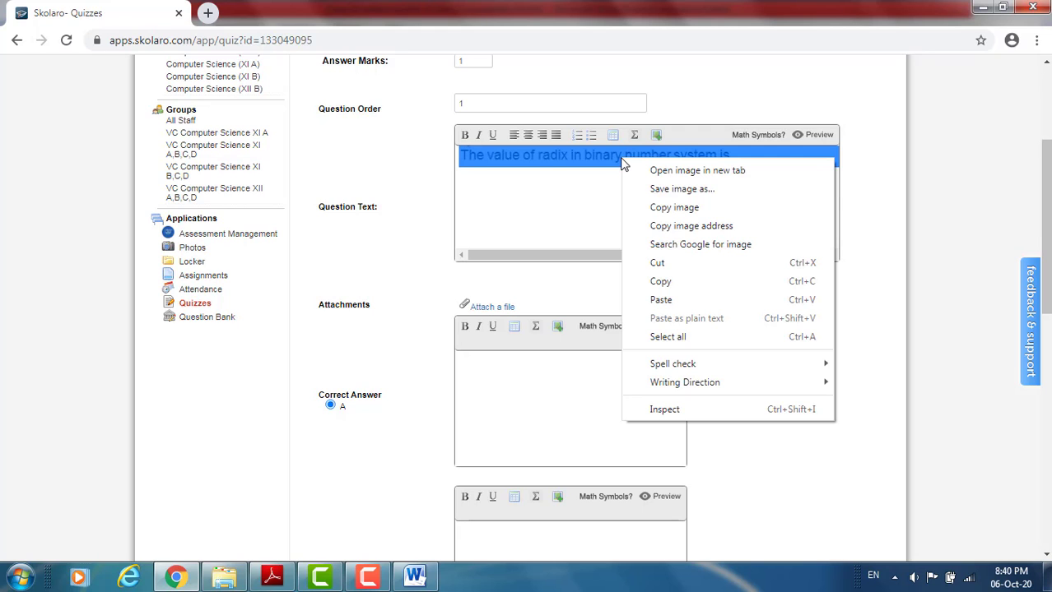
pyautogui.click(676, 263)
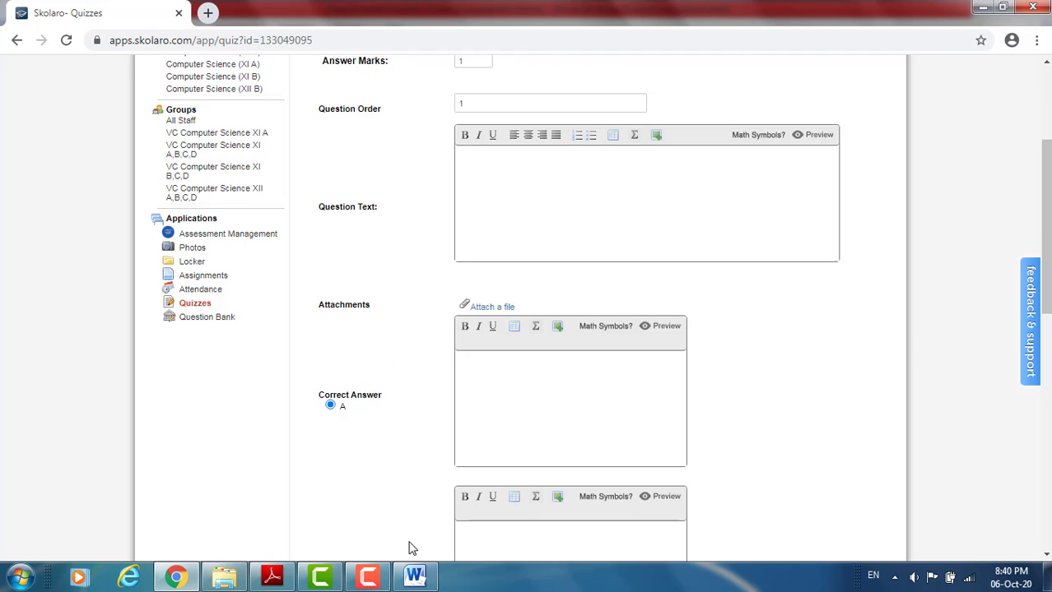
# - Copy question I's line, "The value of radix in binary number system is", from Word into the Question Text in Chrome and preview it
pyautogui.click(411, 576)
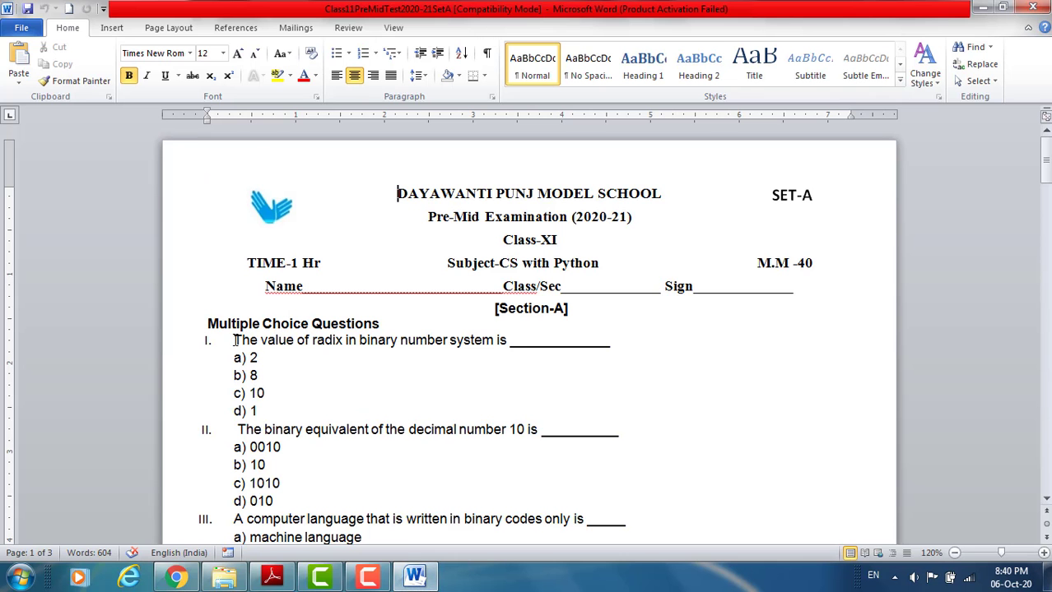
pyautogui.moveTo(235, 340); pyautogui.dragTo(610, 341)
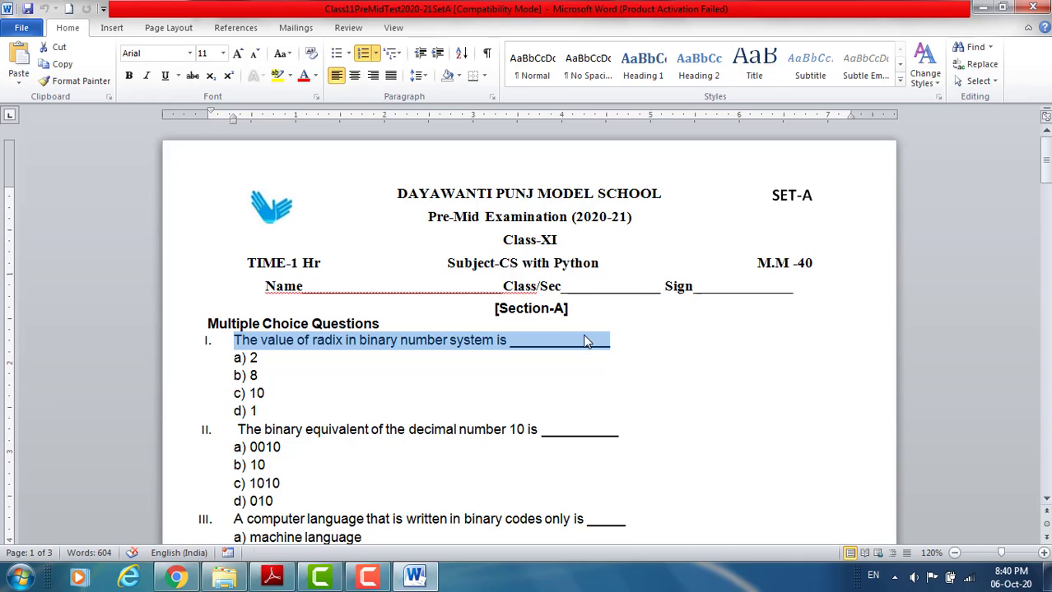
pyautogui.rightClick(586, 341)
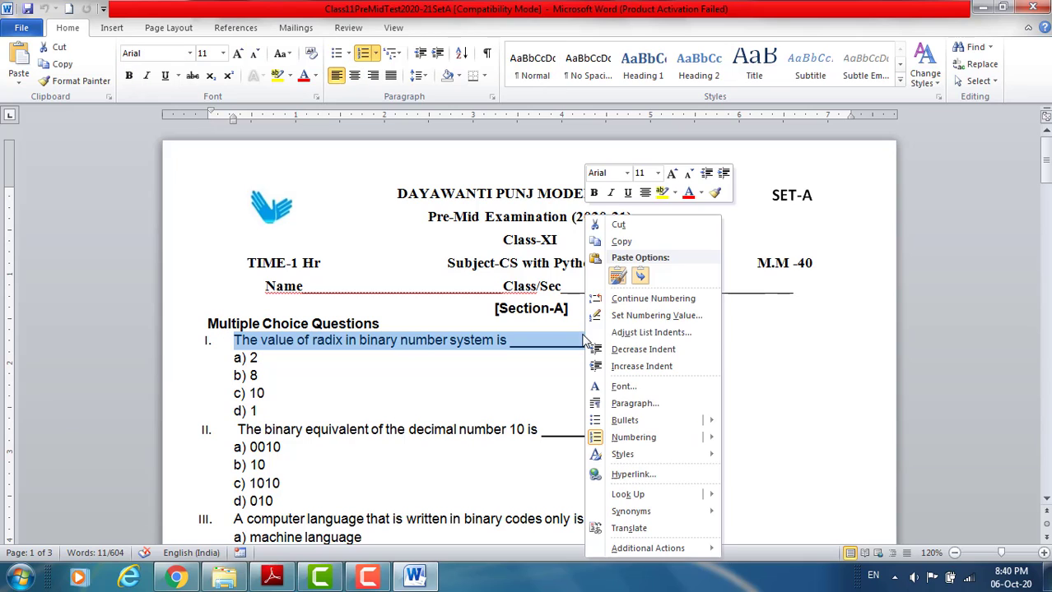
pyautogui.click(634, 245)
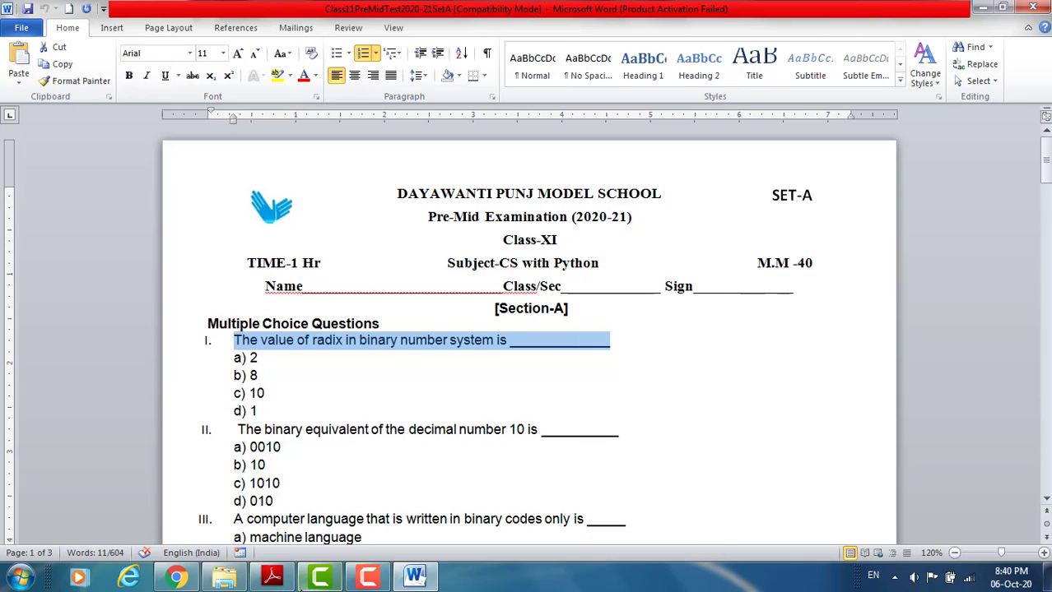
pyautogui.click(176, 578)
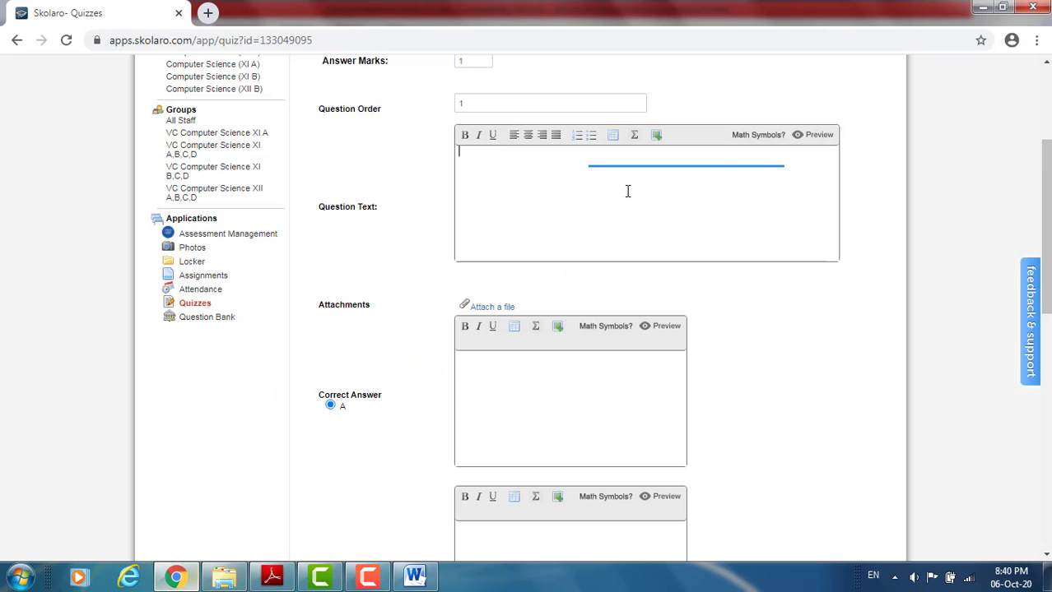
pyautogui.rightClick(547, 155)
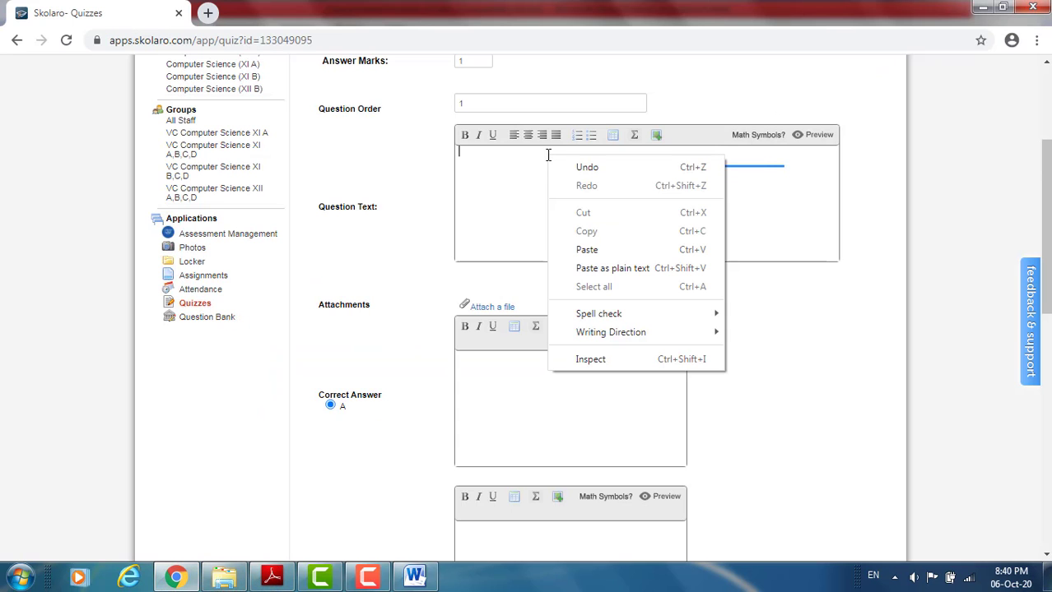
pyautogui.click(587, 249)
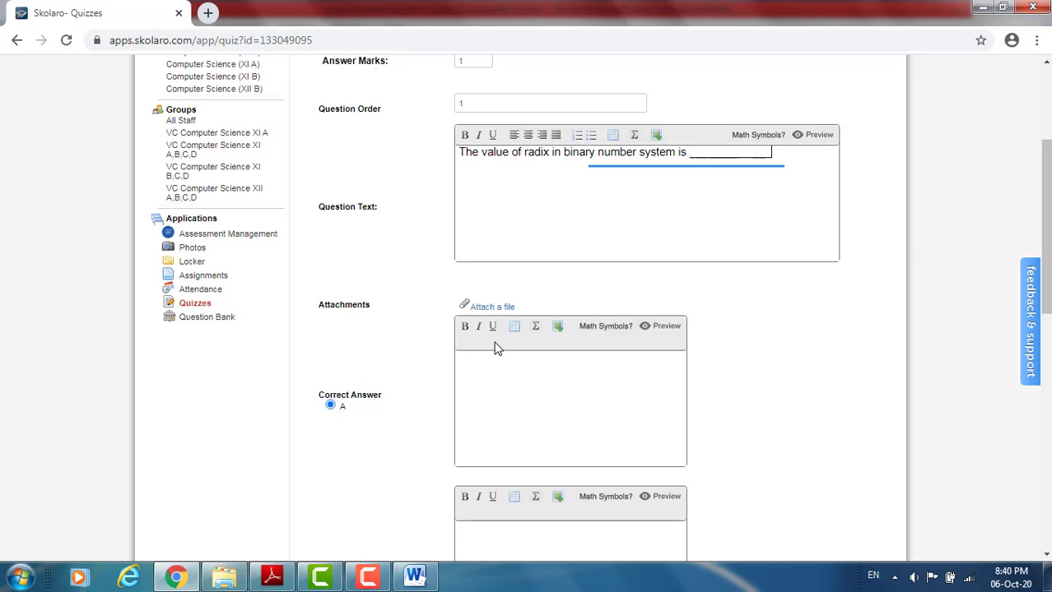
pyautogui.click(820, 135)
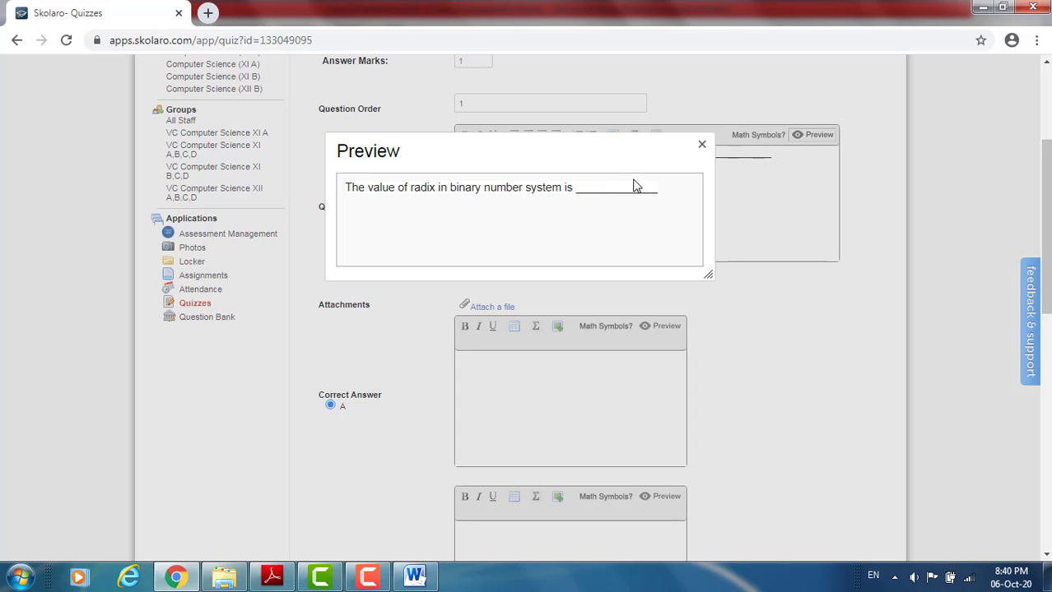
pyautogui.click(702, 144)
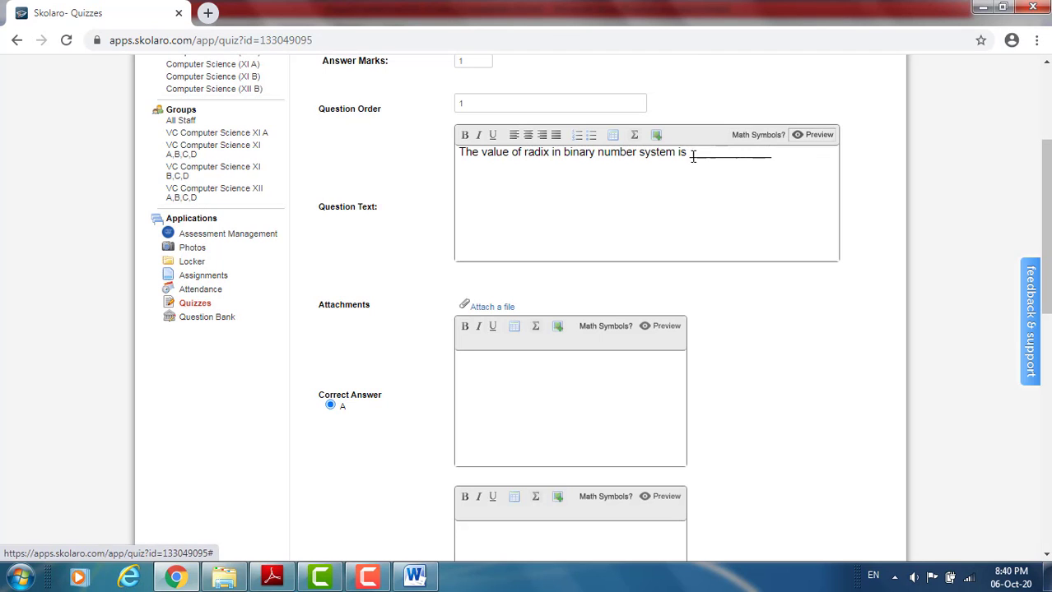
# - Check question I's choices in Word, and fill in the answer options in Chrome: A as 2, B as 8, C as 10, D as 1
pyautogui.click(503, 366)
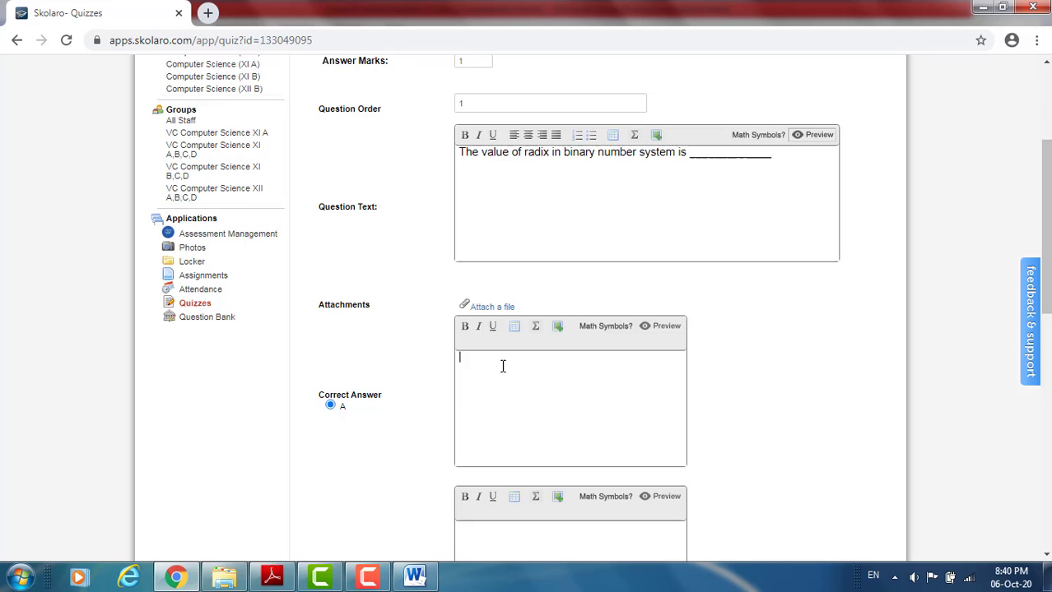
pyautogui.click(413, 575)
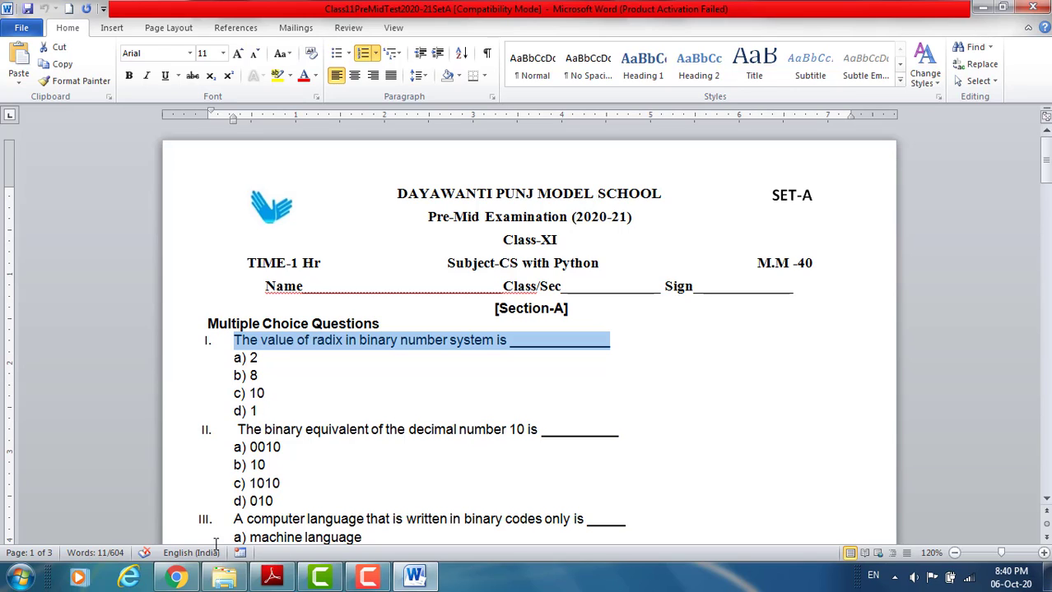
pyautogui.click(178, 576)
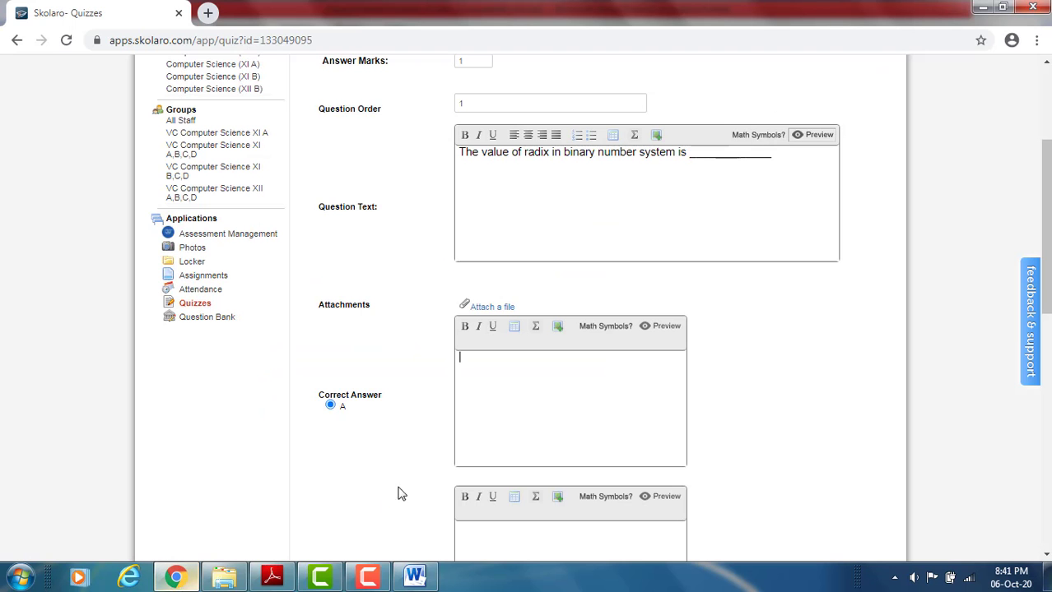
pyautogui.click(506, 380)
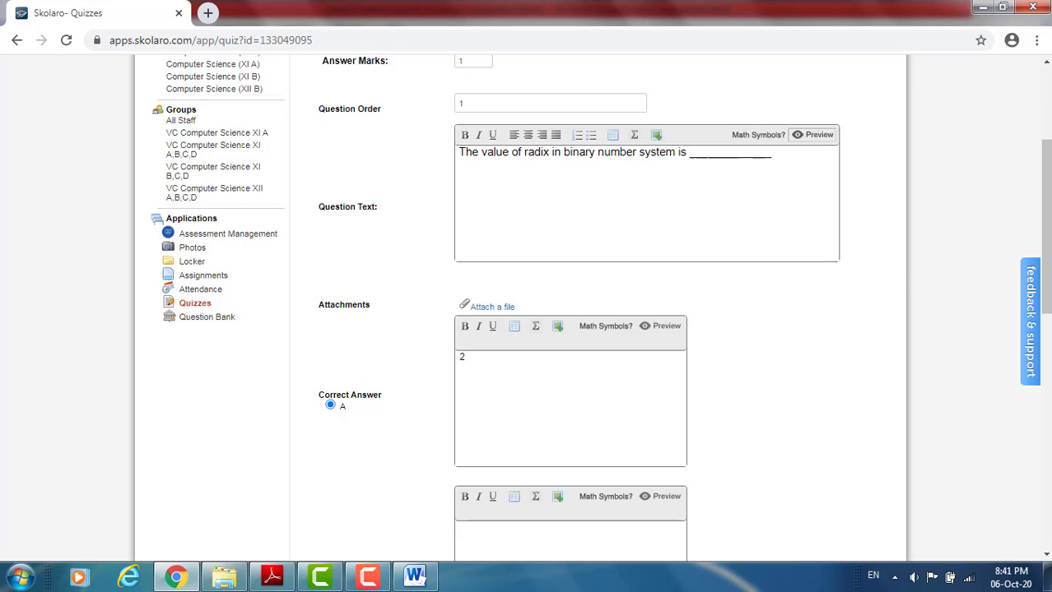
pyautogui.scroll(-2, 1003, 384)
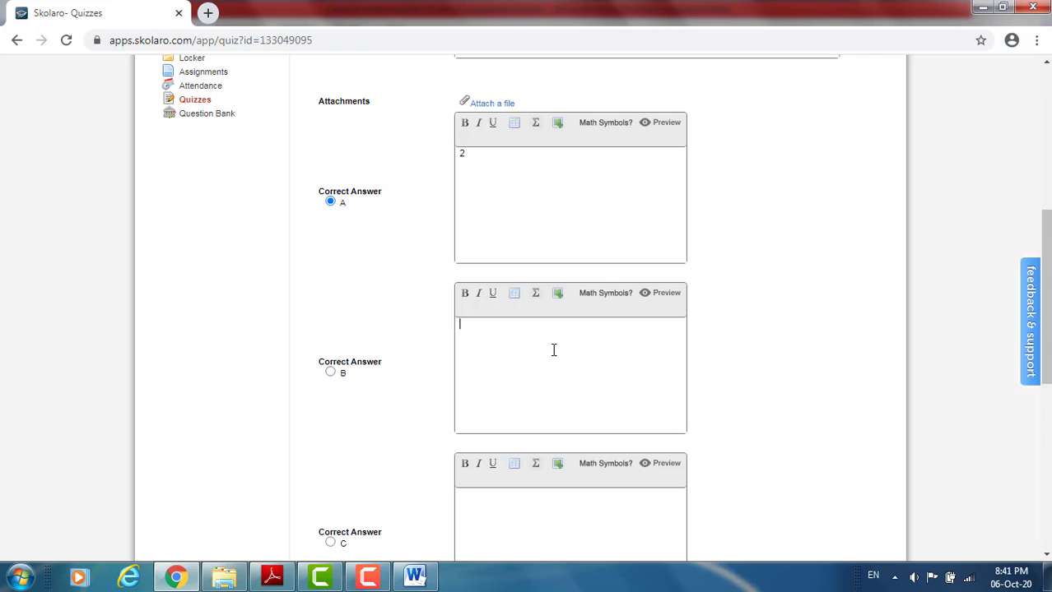
pyautogui.write('8')
pyautogui.scroll(-2, 941, 352)
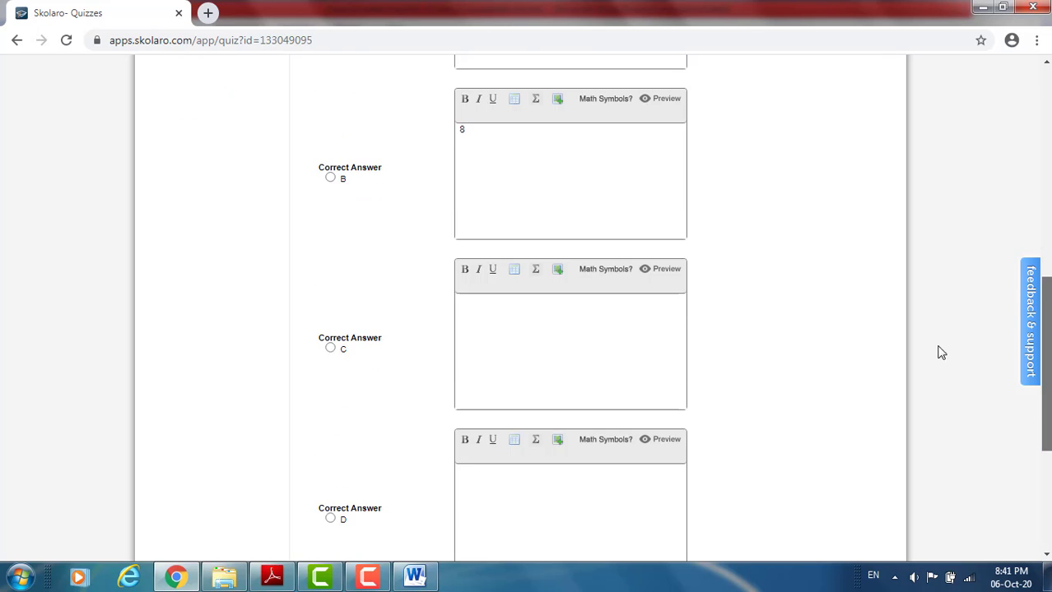
pyautogui.click(512, 316)
pyautogui.write('1')
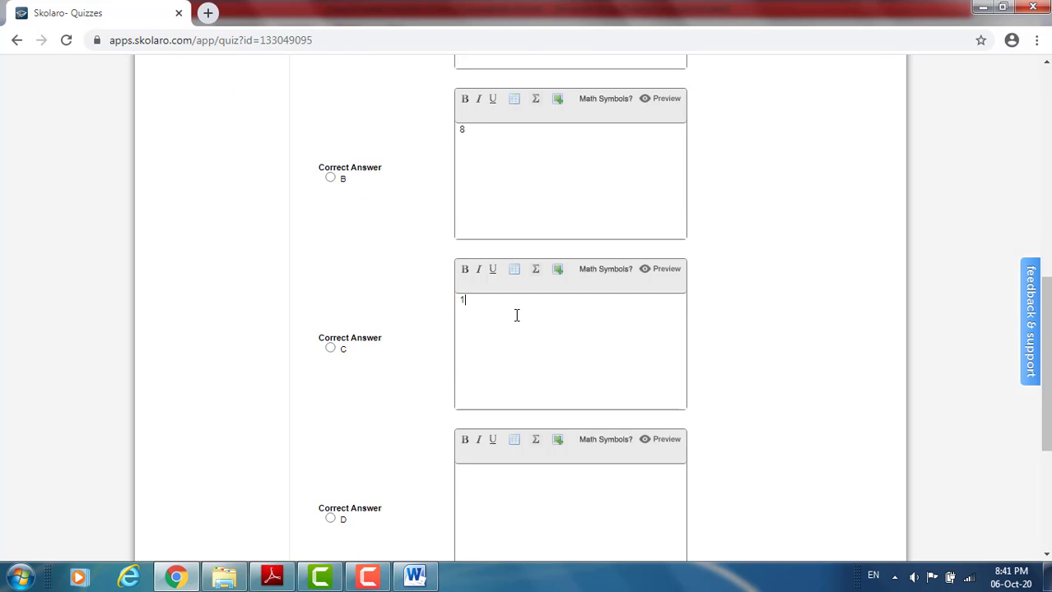
pyautogui.write('0')
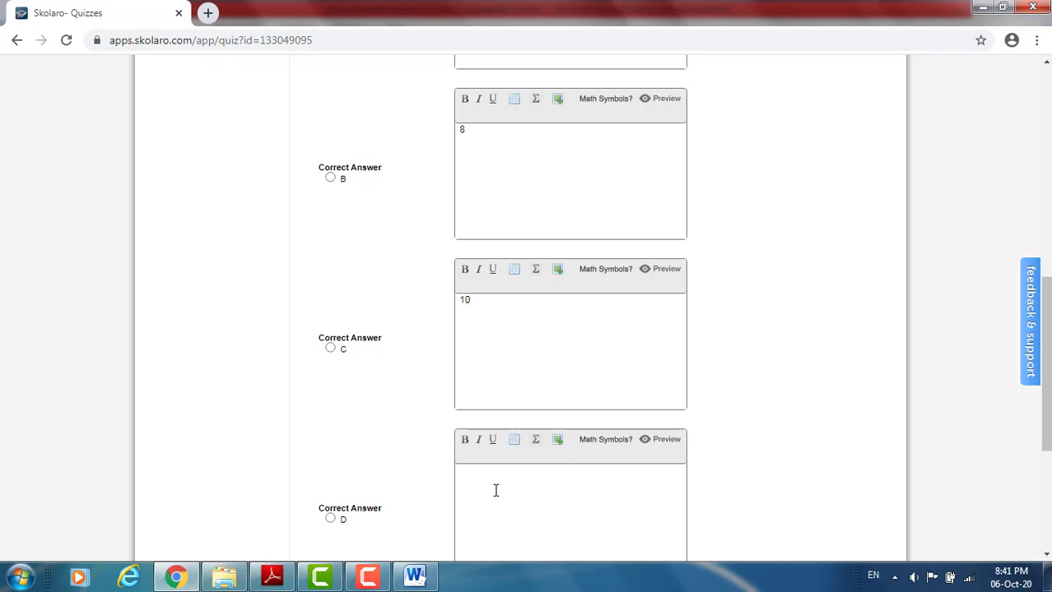
pyautogui.write('1')
# - Review the radix question and add it to the quiz with option A as the correct answer
pyautogui.scroll(5, 1047, 315)
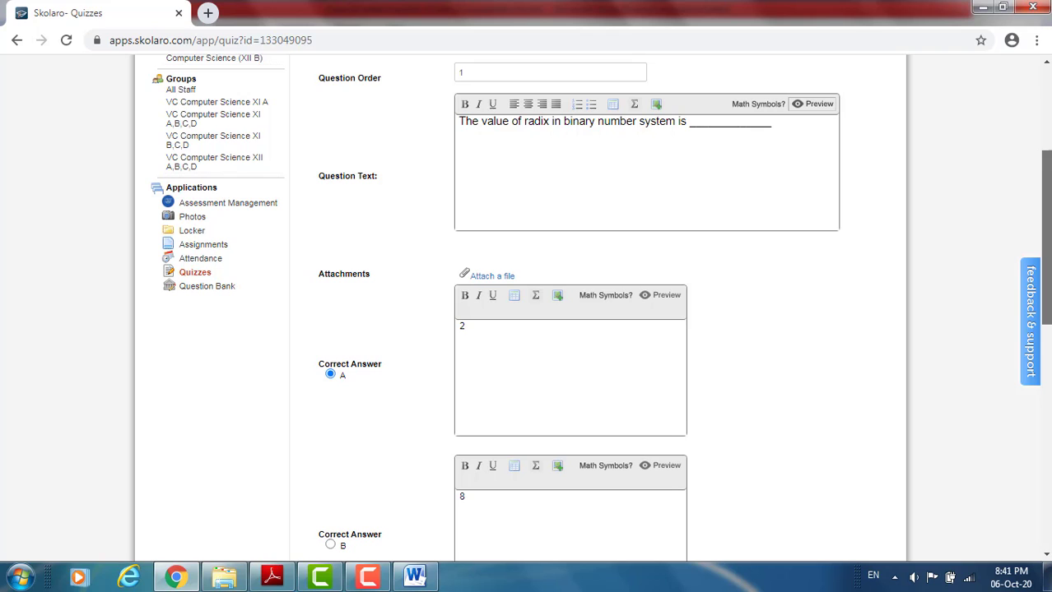
pyautogui.scroll(-1, 1021, 214)
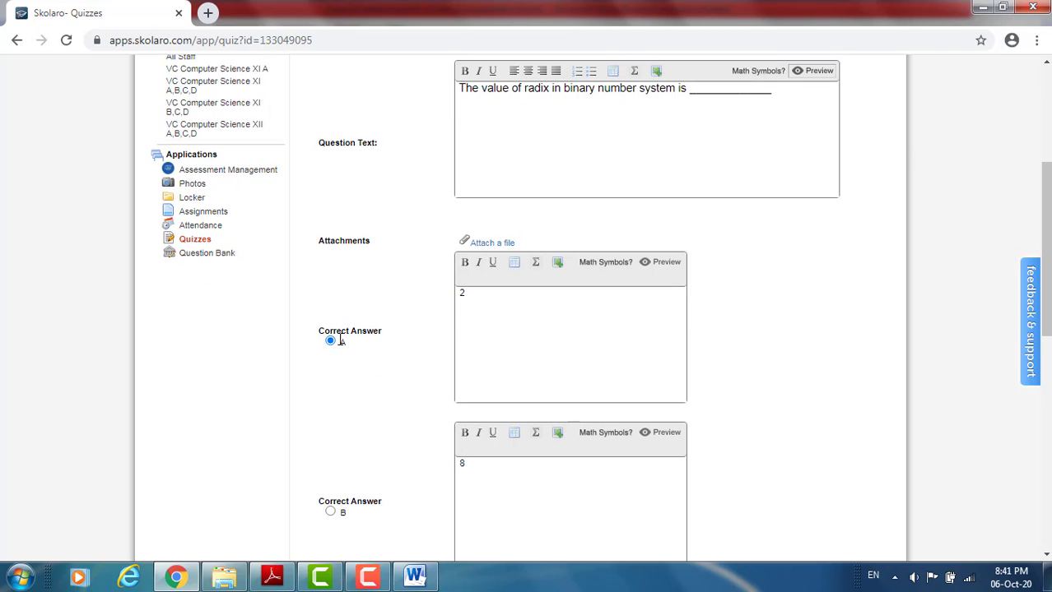
pyautogui.moveTo(1049, 265); pyautogui.dragTo(1042, 472)
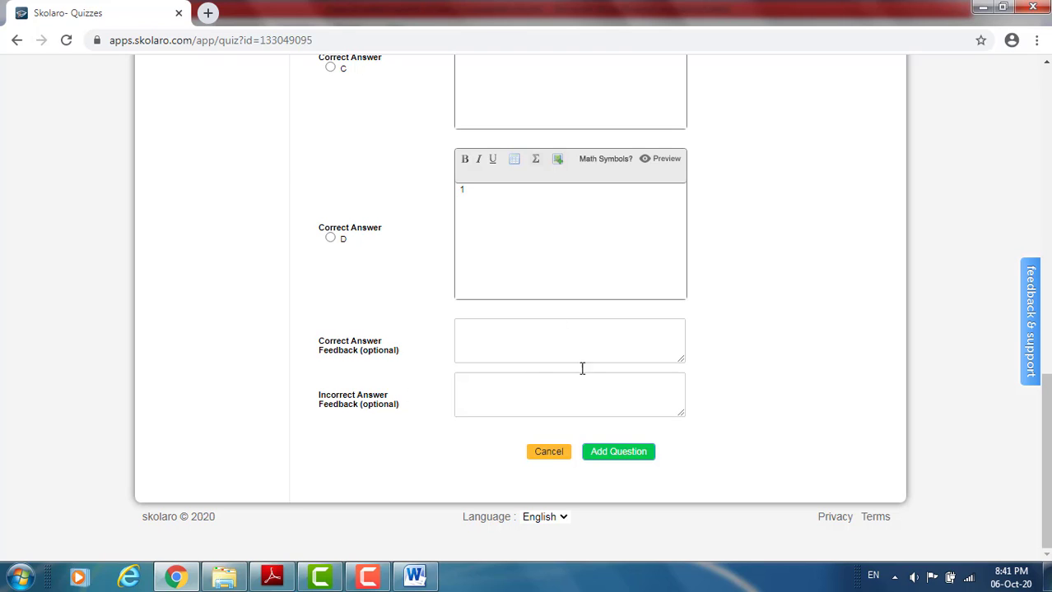
pyautogui.click(606, 455)
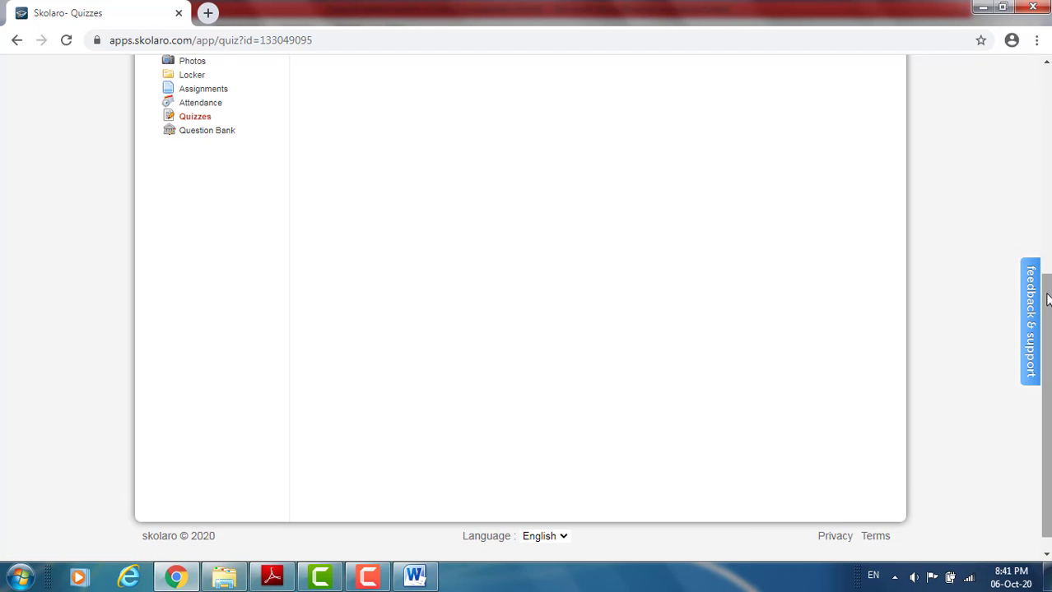
# - Start a new Short Answer question for the quiz, worth 2 marks, and set its question order to 2
pyautogui.moveTo(1049, 300); pyautogui.dragTo(1049, 97)
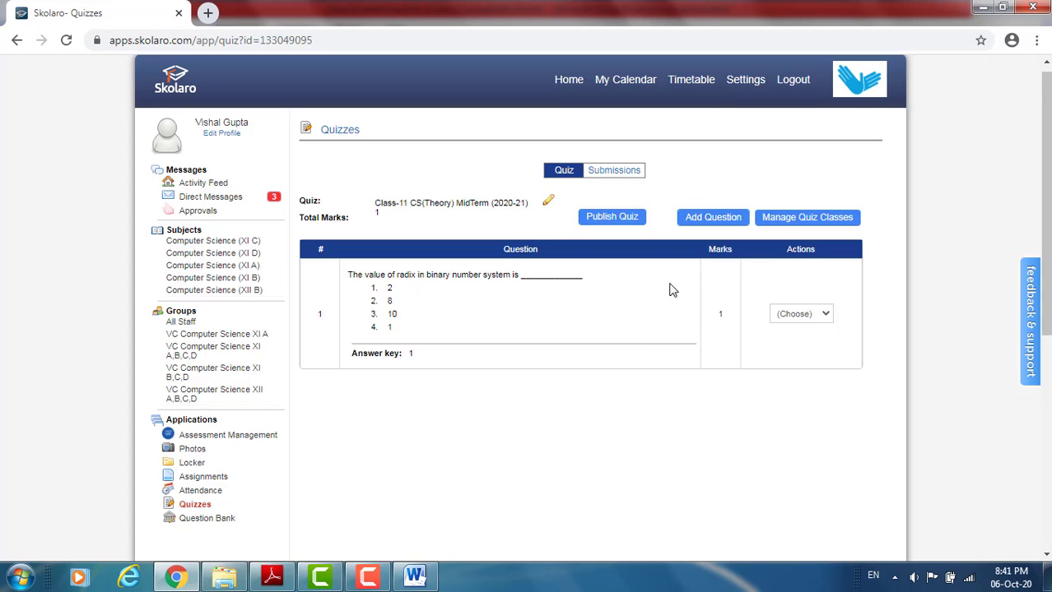
pyautogui.click(713, 217)
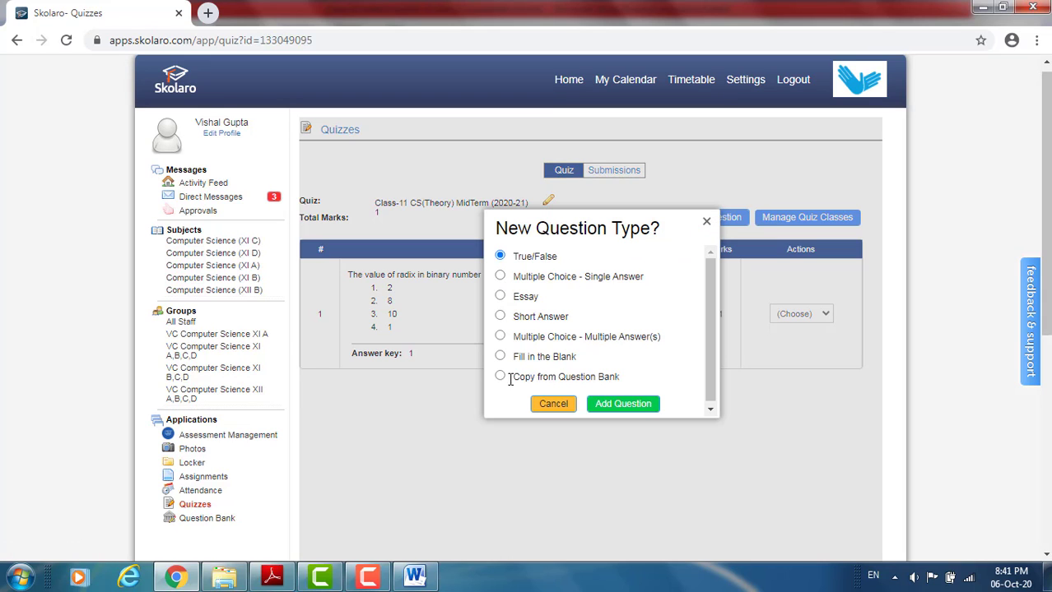
pyautogui.click(501, 317)
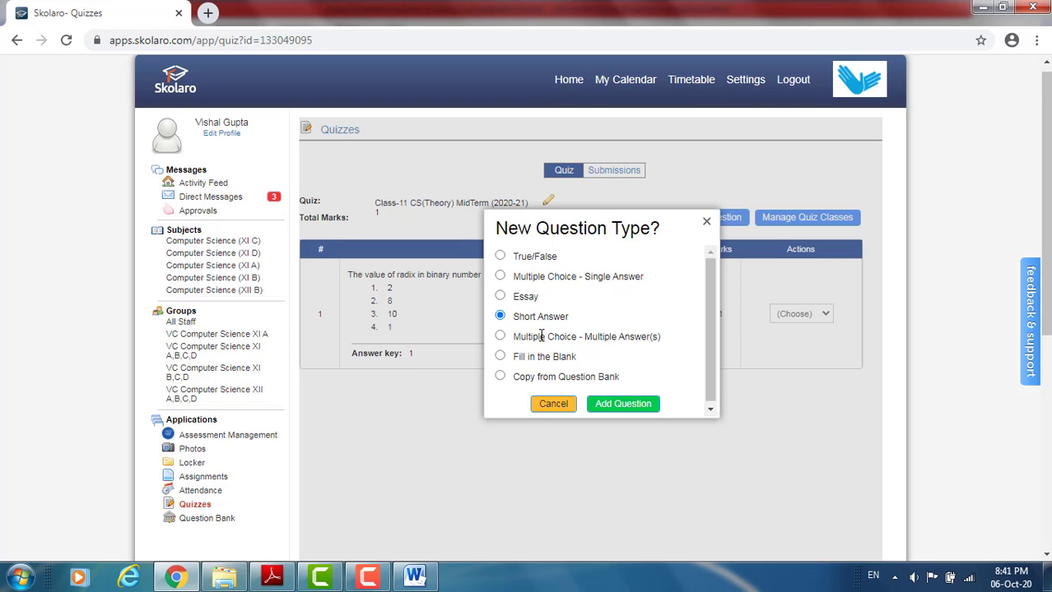
pyautogui.click(622, 404)
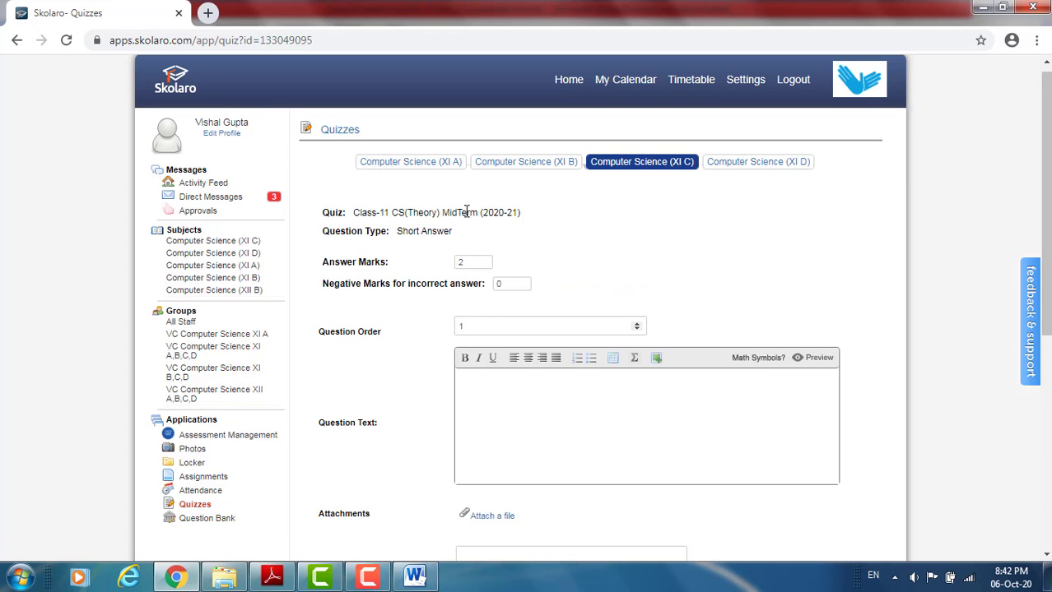
pyautogui.click(469, 263)
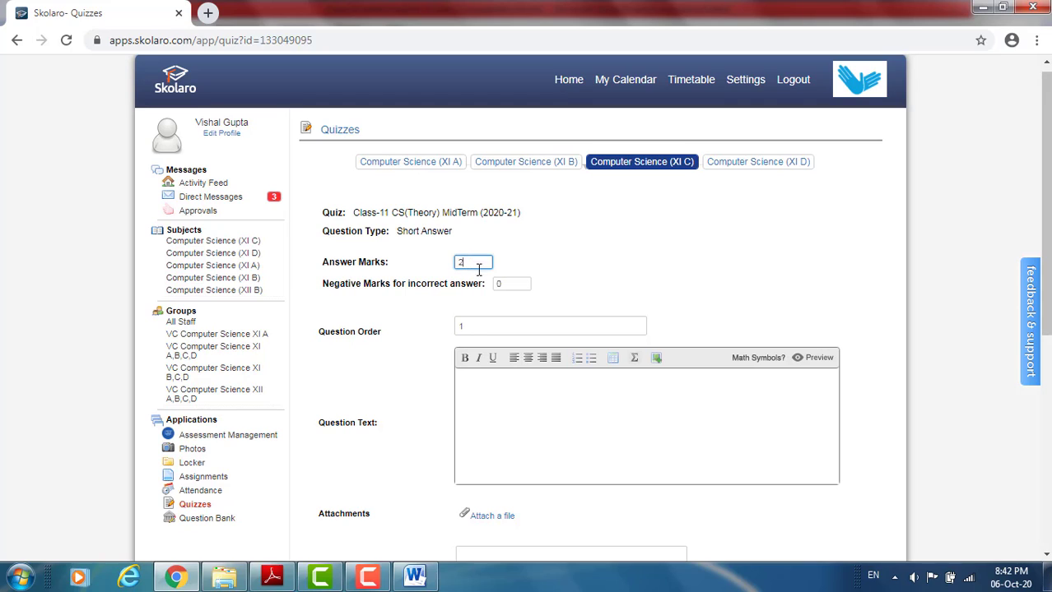
pyautogui.click(483, 326)
# - Switch to CS_01.pdf in Adobe Reader and capture question (b), "Write the type of tokens from the following", with the Snipping Tool
pyautogui.click(272, 578)
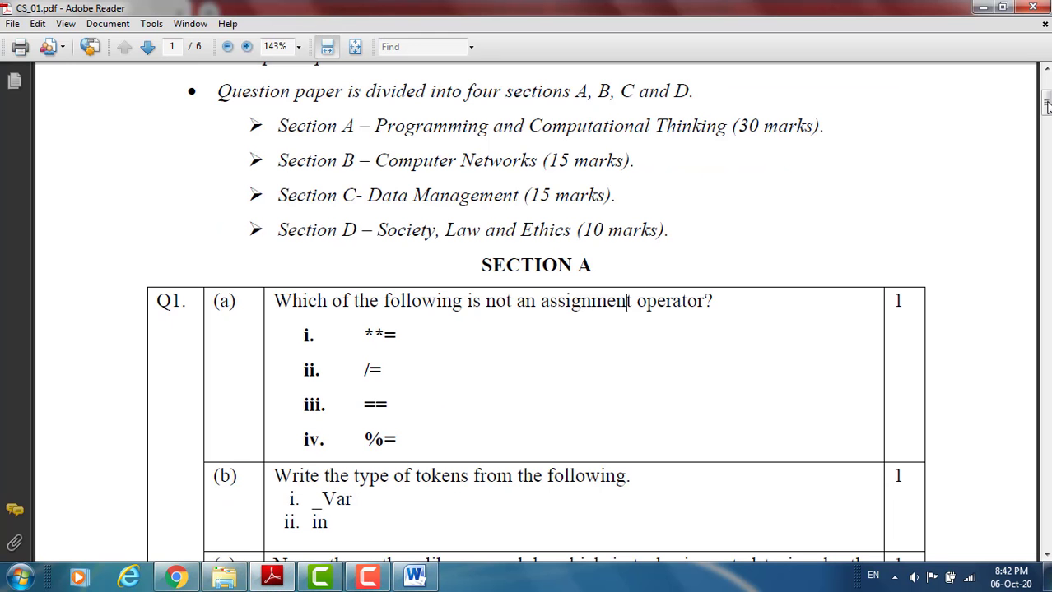
pyautogui.moveTo(1047, 105); pyautogui.dragTo(1047, 122)
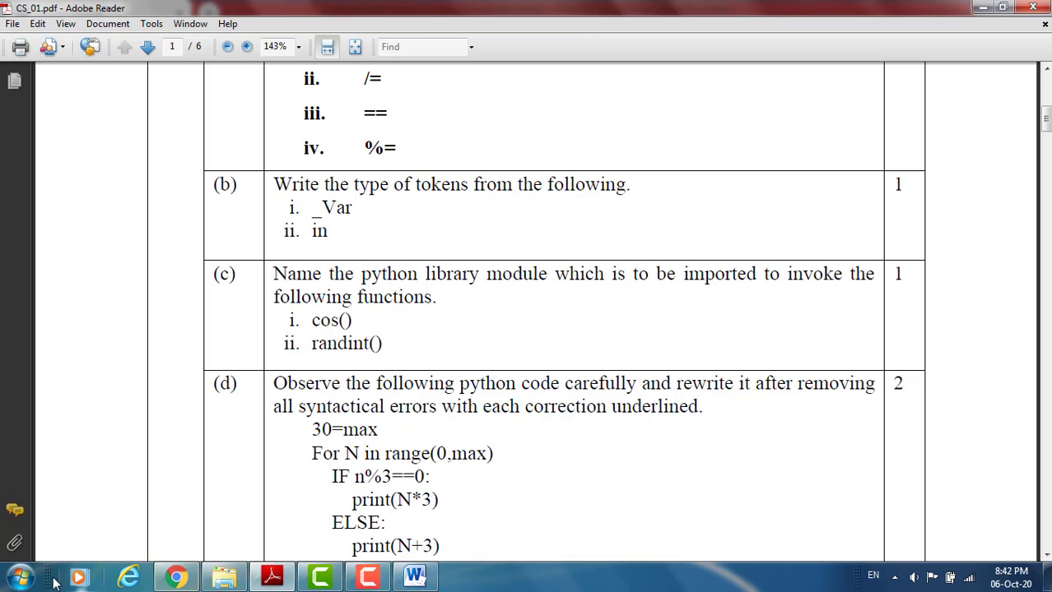
pyautogui.click(21, 577)
pyautogui.write('s')
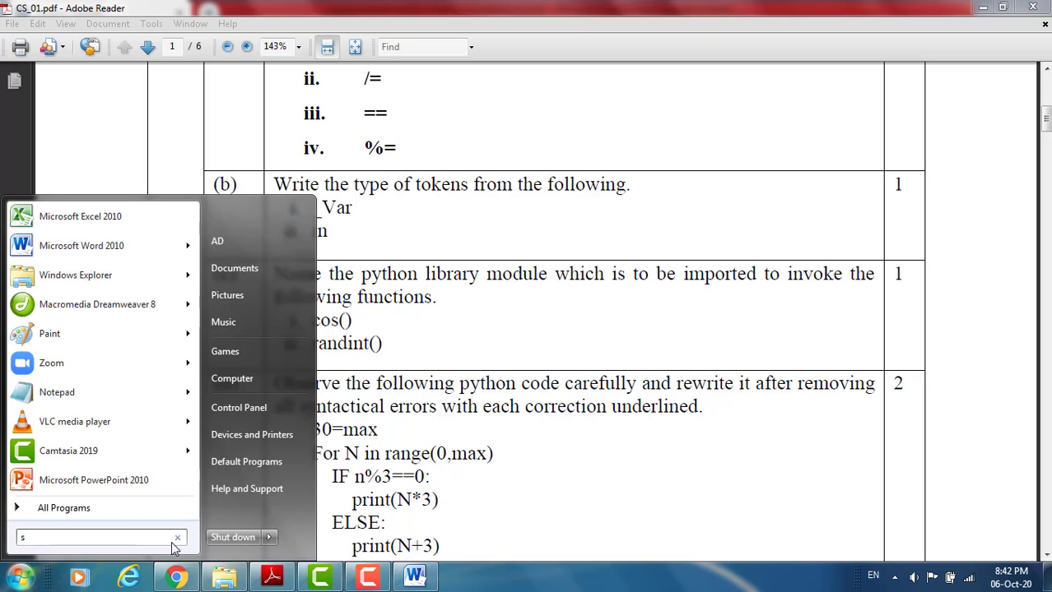
pyautogui.write('nipp')
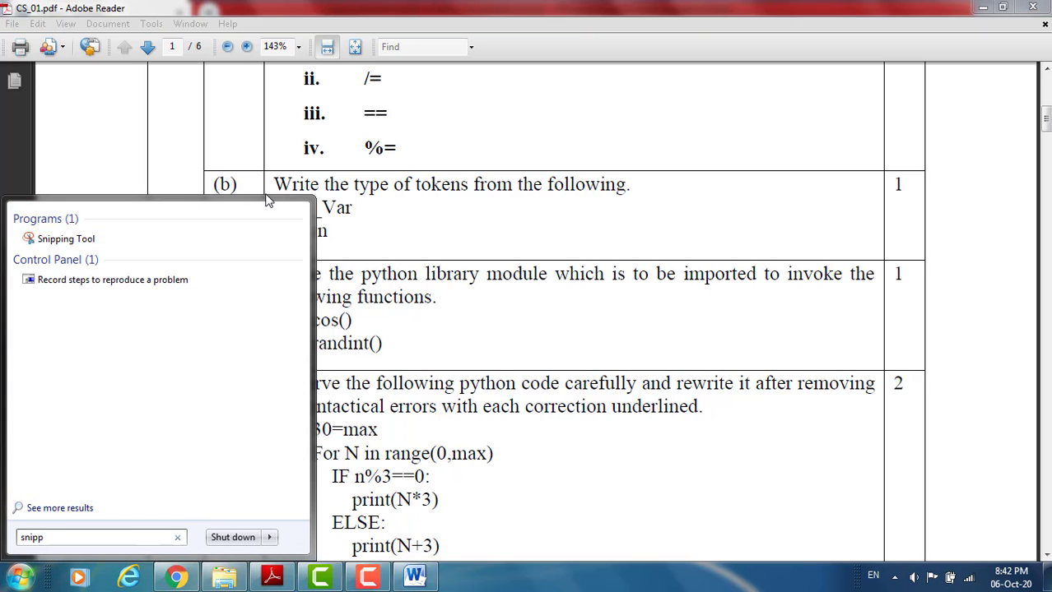
pyautogui.click(116, 242)
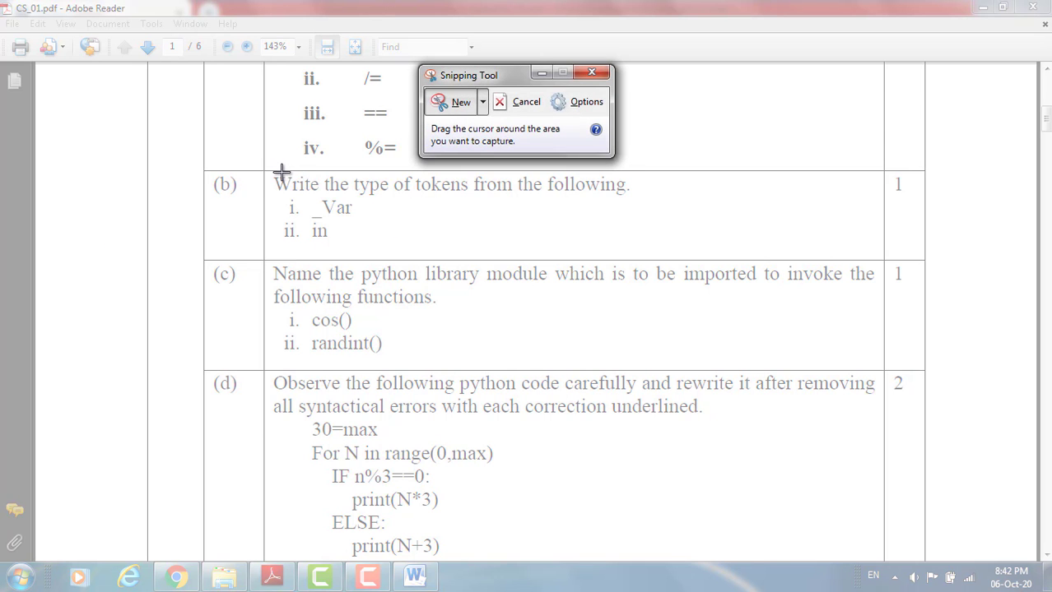
pyautogui.moveTo(271, 171); pyautogui.dragTo(648, 246)
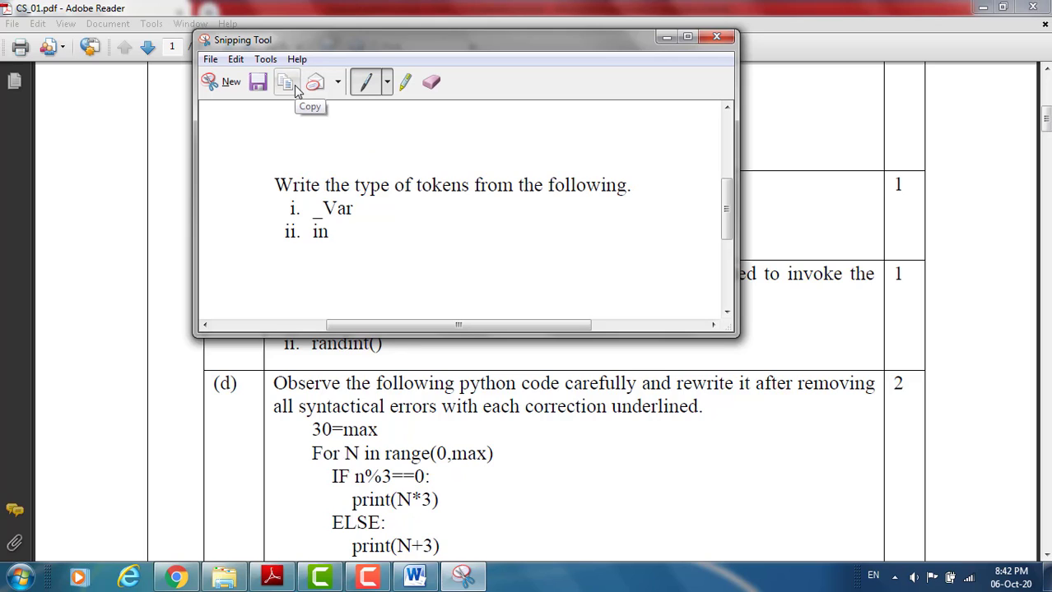
# - Save the tokens question snip as JPEG file SQ2 in the QuestionPaper pictures folder and close the Snipping Tool
pyautogui.click(256, 85)
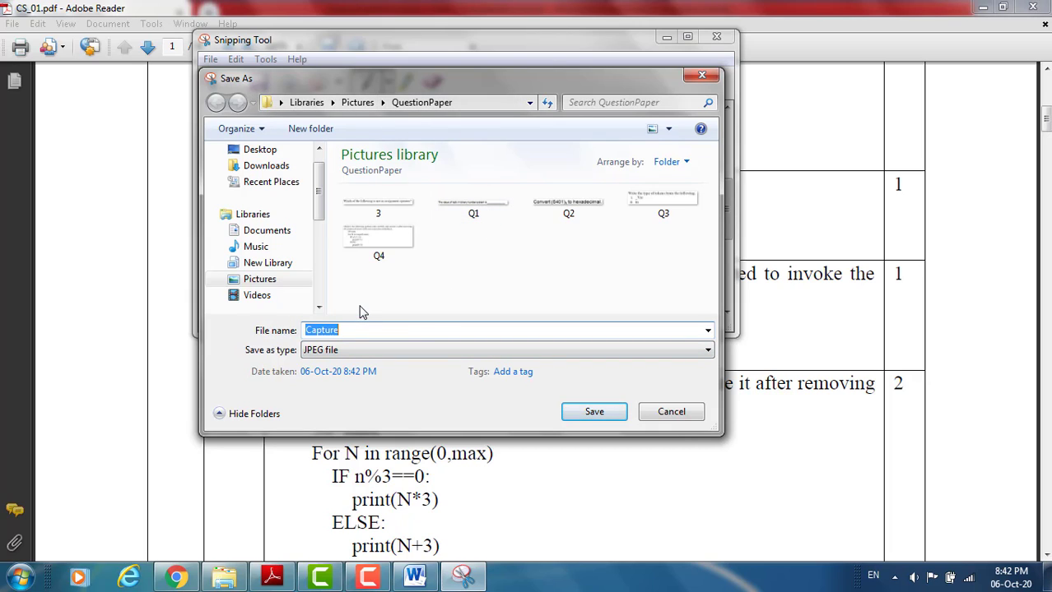
pyautogui.write('SQ2')
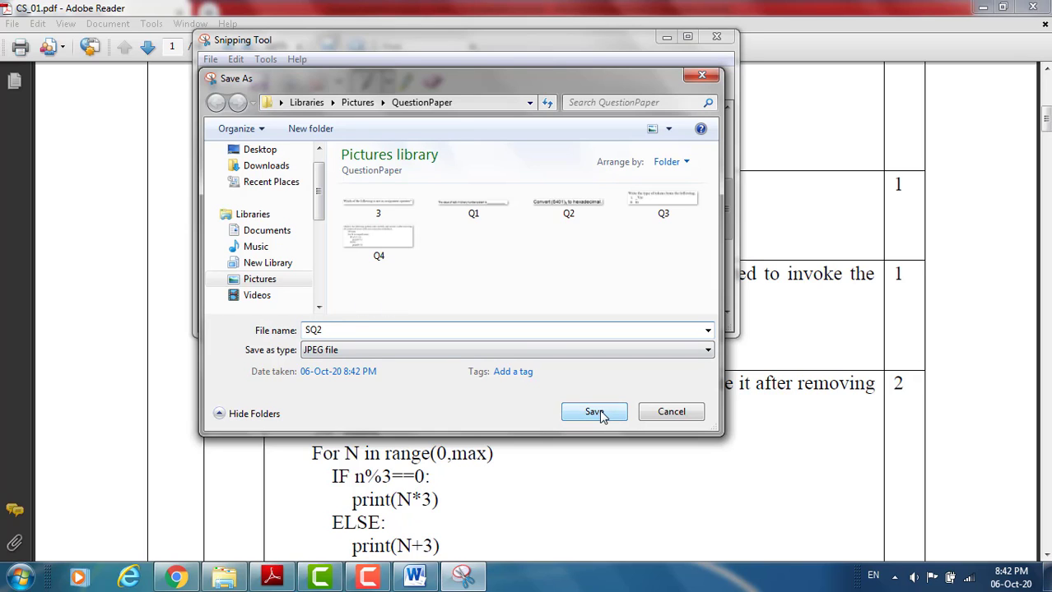
pyautogui.click(595, 411)
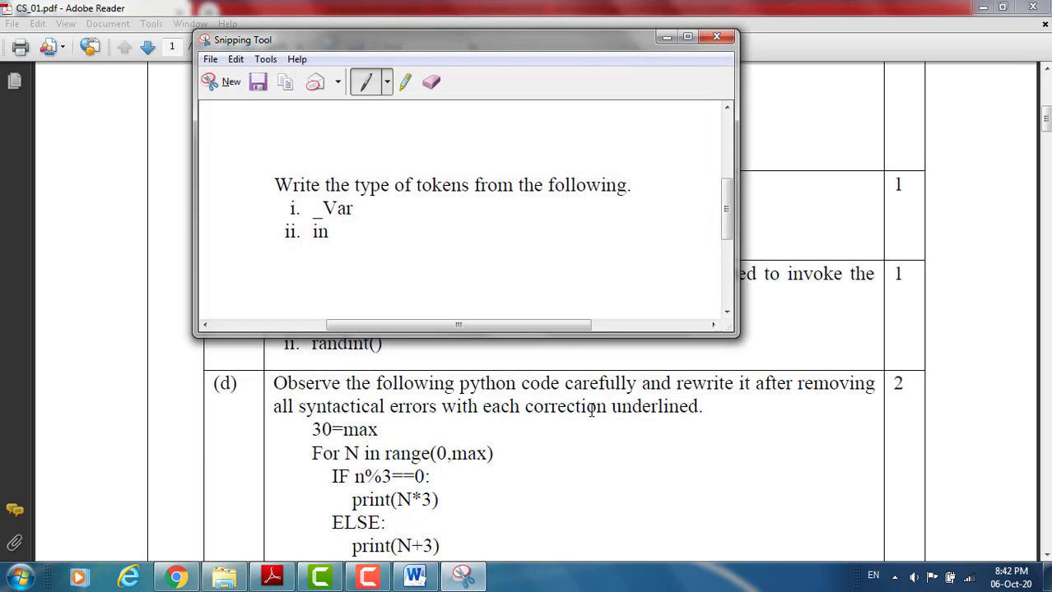
pyautogui.click(716, 36)
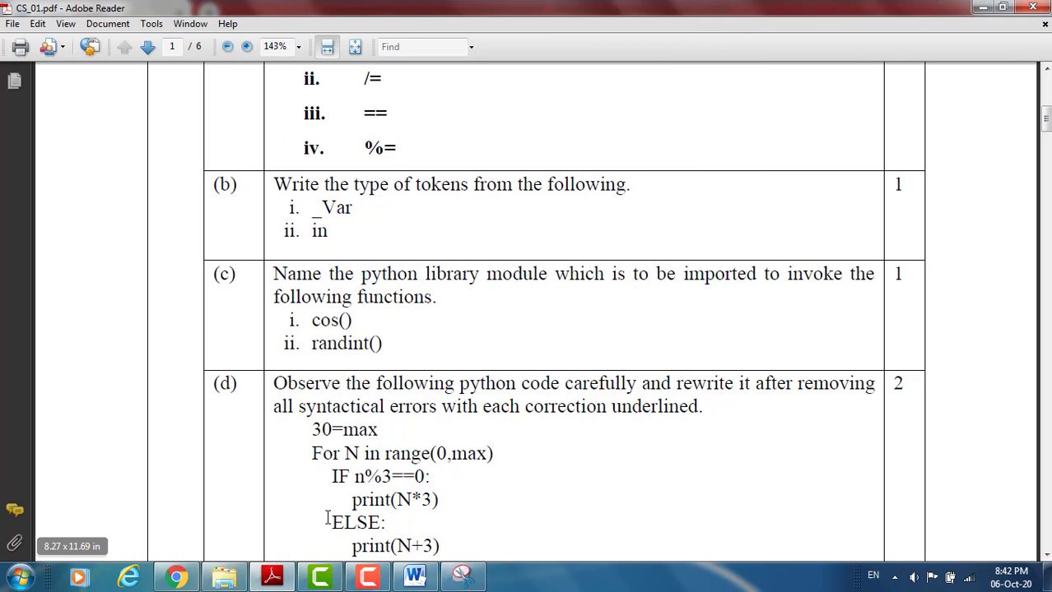
# - Return to Chrome and upload the image SQ2.JPG from the QuestionPaper folder into the Question Text
pyautogui.click(160, 581)
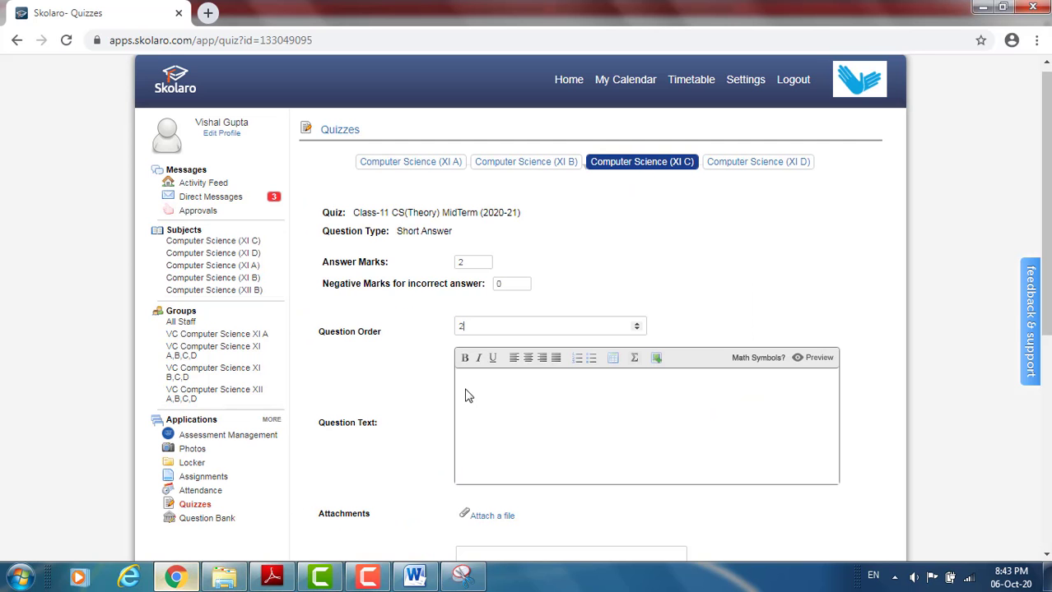
pyautogui.click(657, 360)
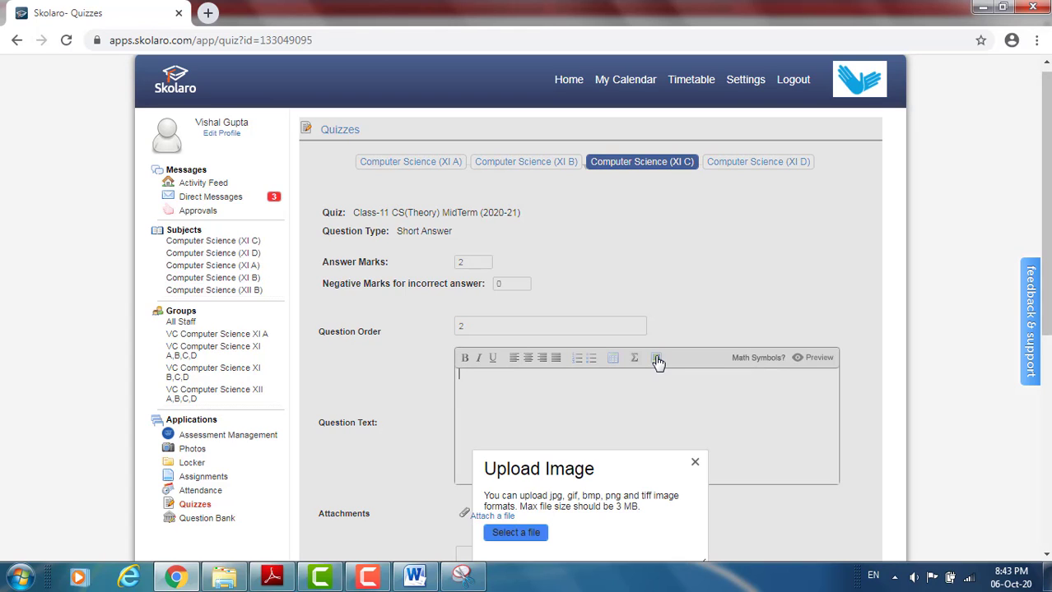
pyautogui.click(528, 532)
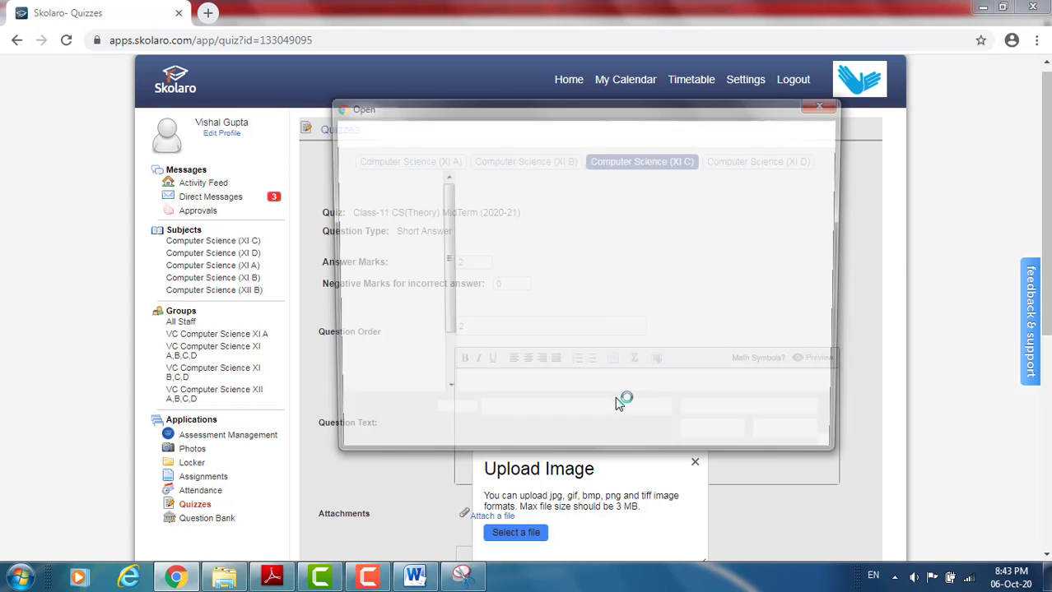
pyautogui.click(589, 293)
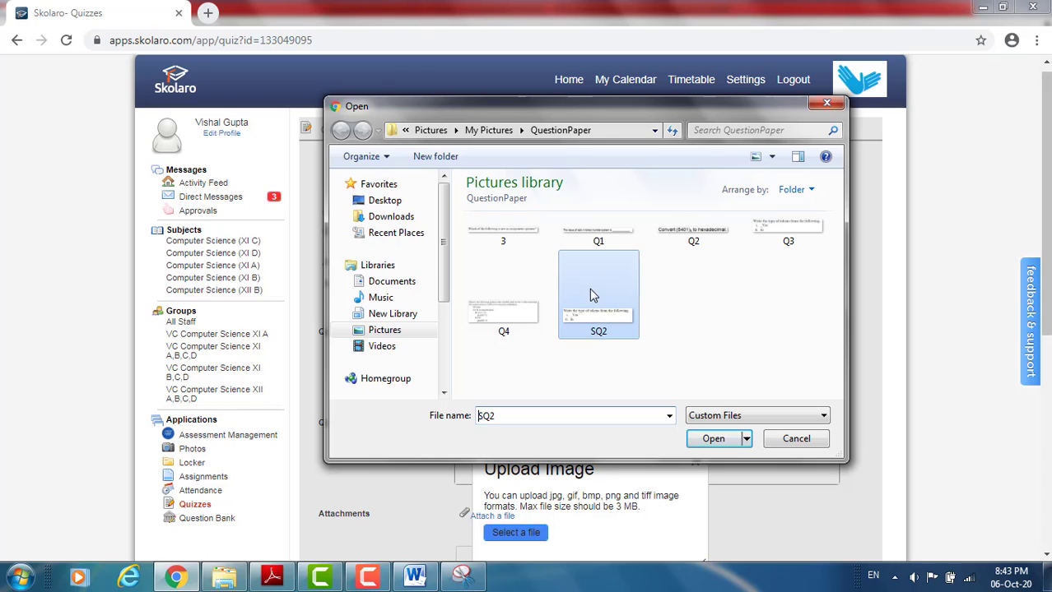
pyautogui.click(713, 439)
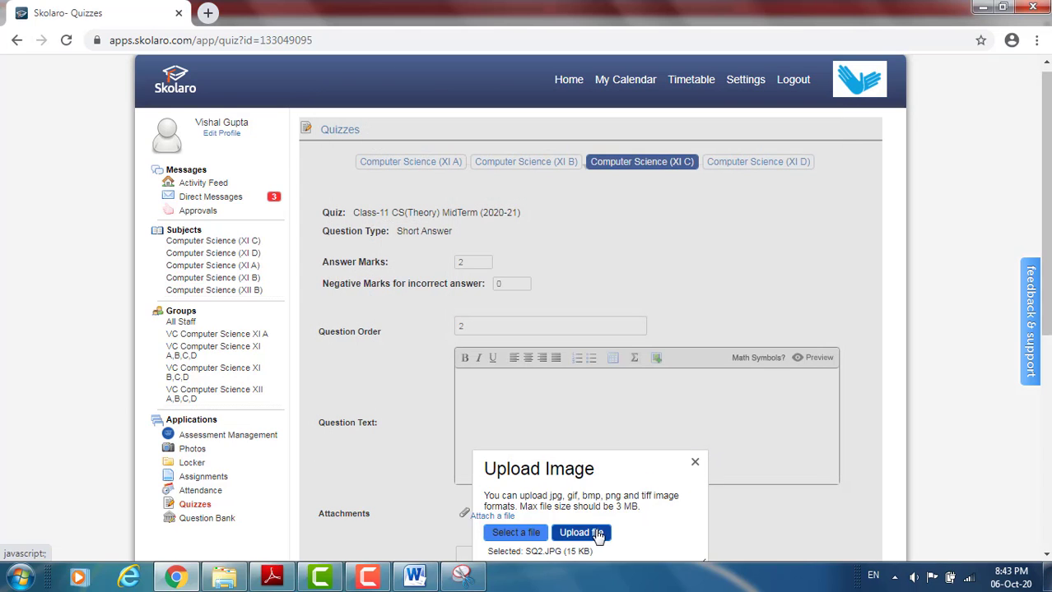
pyautogui.click(606, 534)
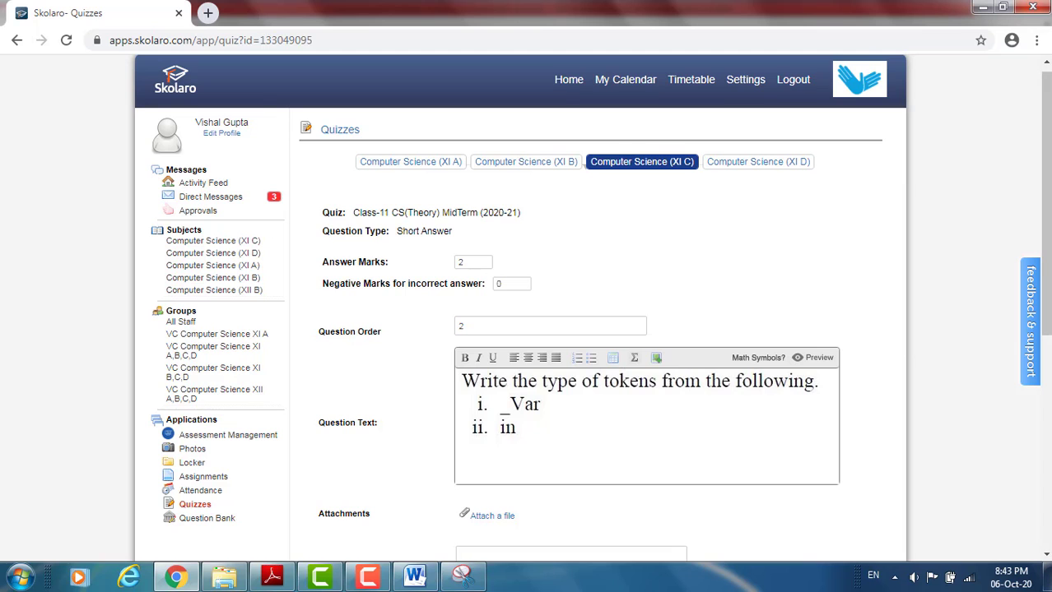
# - Review the tokens question form and add the question to the quiz, leaving the optional feedback empty
pyautogui.scroll(-1, 1045, 247)
pyautogui.scroll(-2, 1045, 246)
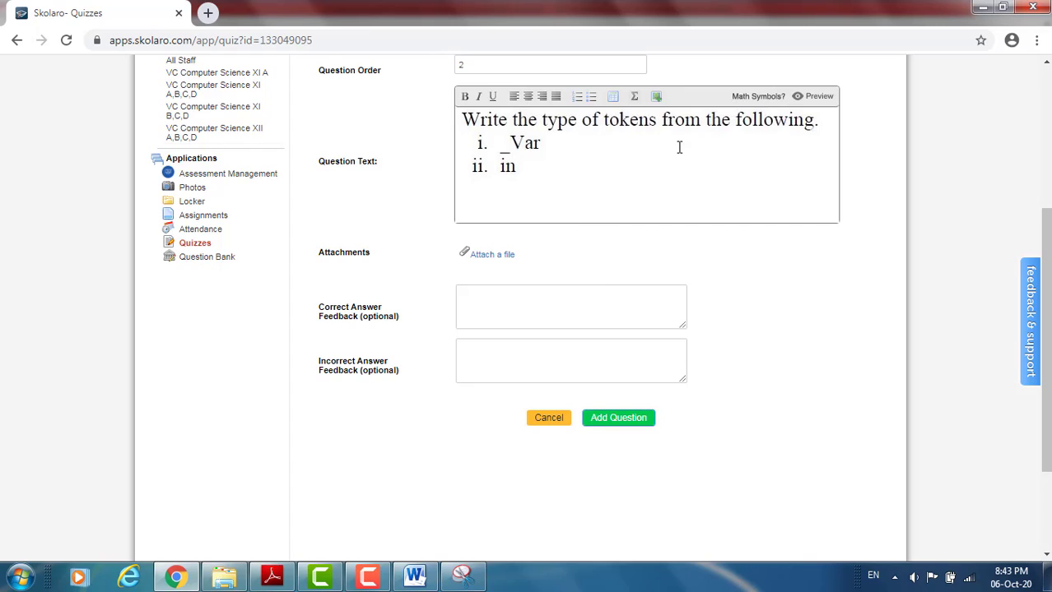
pyautogui.click(619, 418)
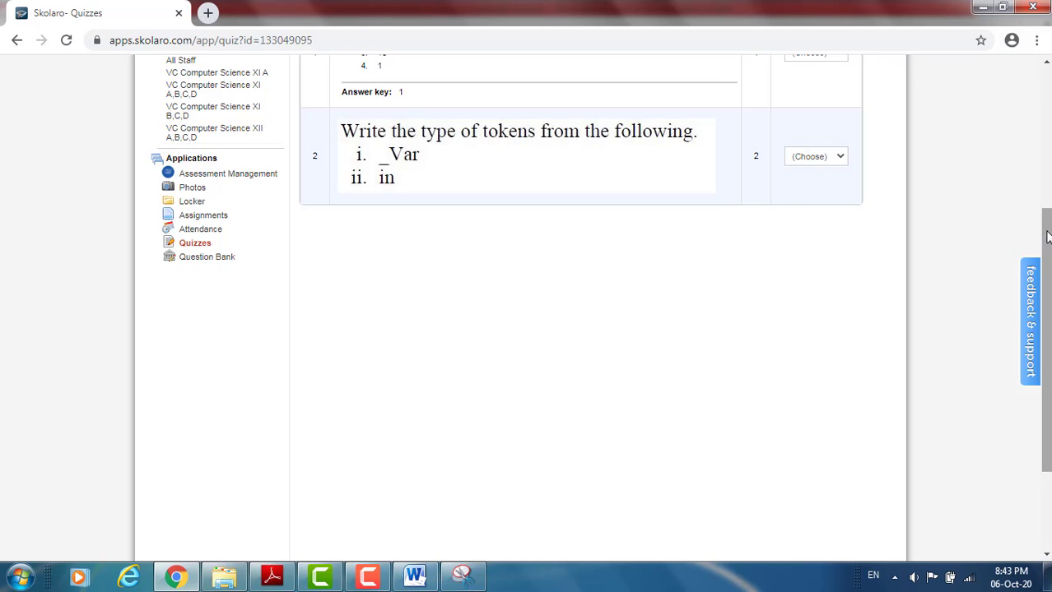
# - Start another Short Answer question from the quiz's question list
pyautogui.scroll(3, 1044, 234)
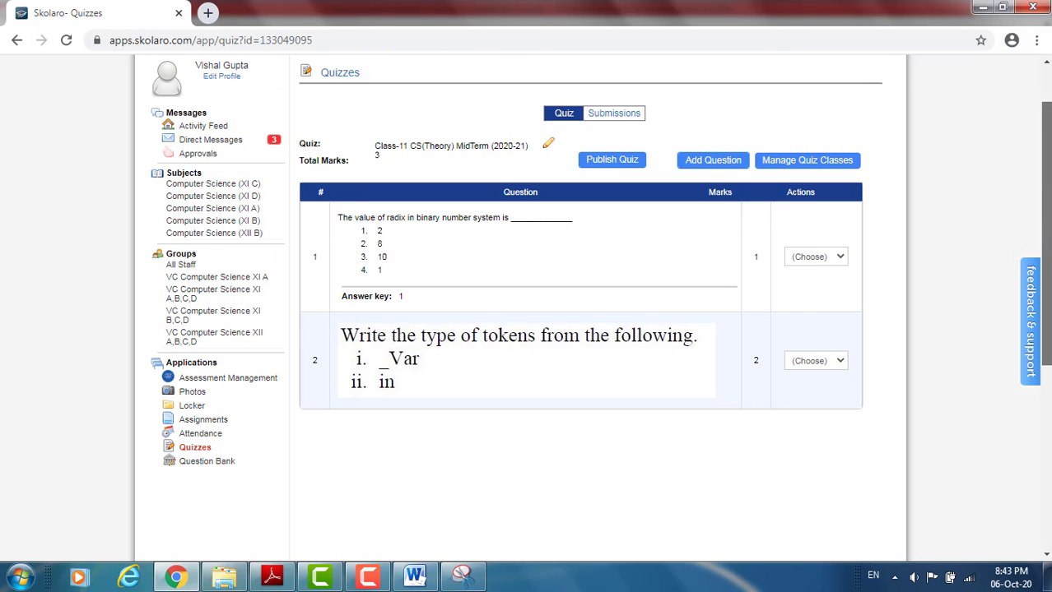
pyautogui.click(714, 161)
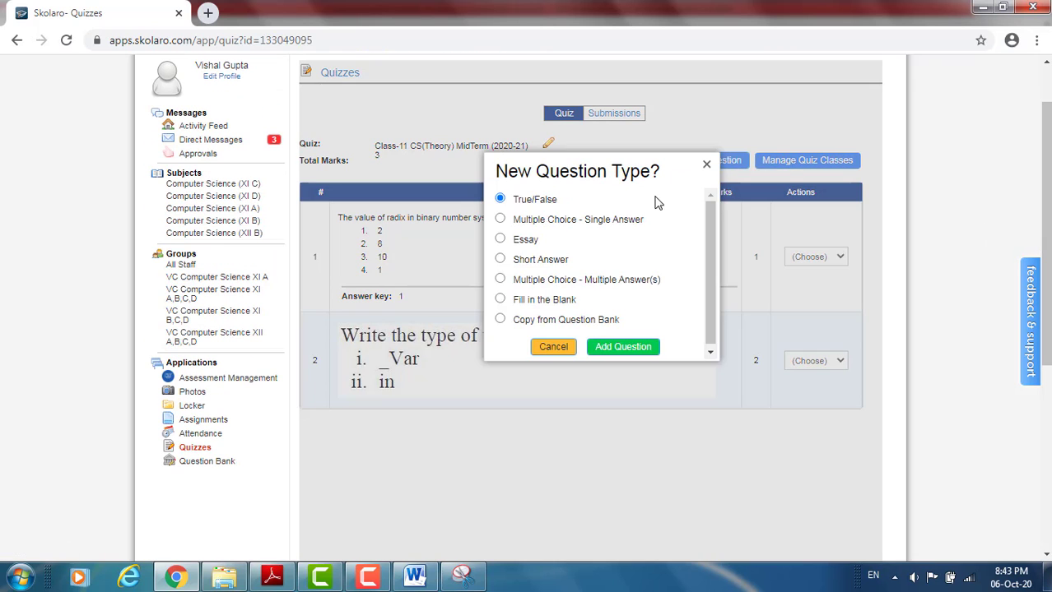
pyautogui.click(499, 259)
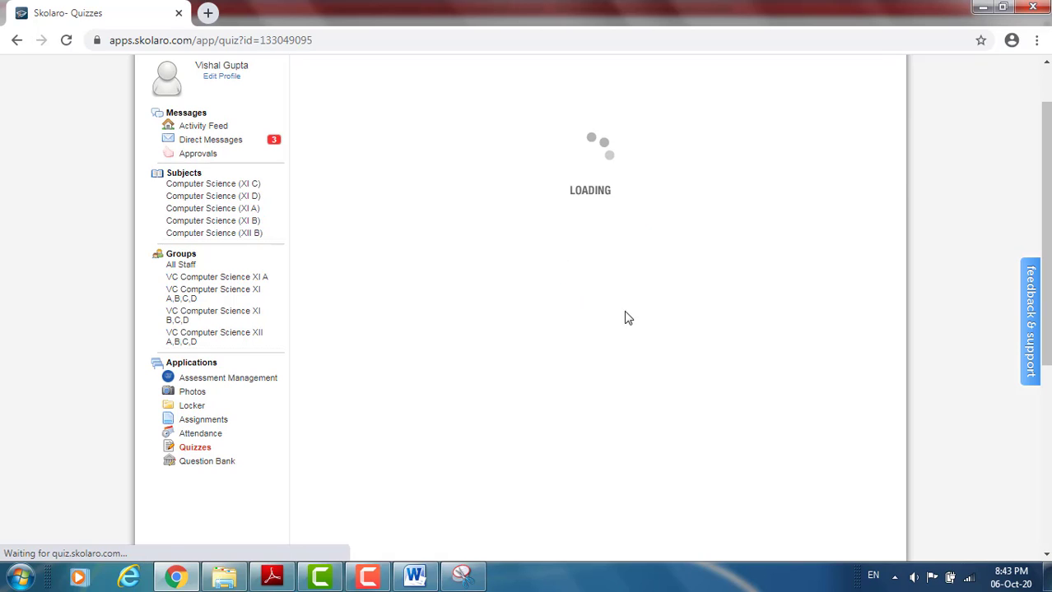
# - Switch to CS_01.pdf in Adobe Reader and capture question (d), the Python syntax-error correction question, as a new snip in the Snipping Tool
pyautogui.click(279, 579)
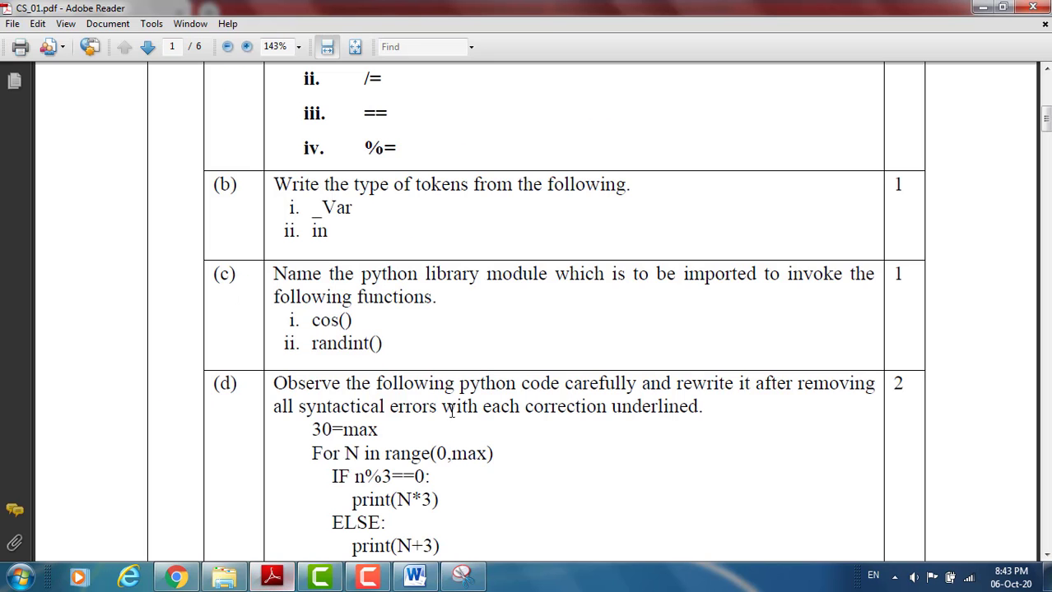
pyautogui.moveTo(1046, 119); pyautogui.dragTo(1046, 132)
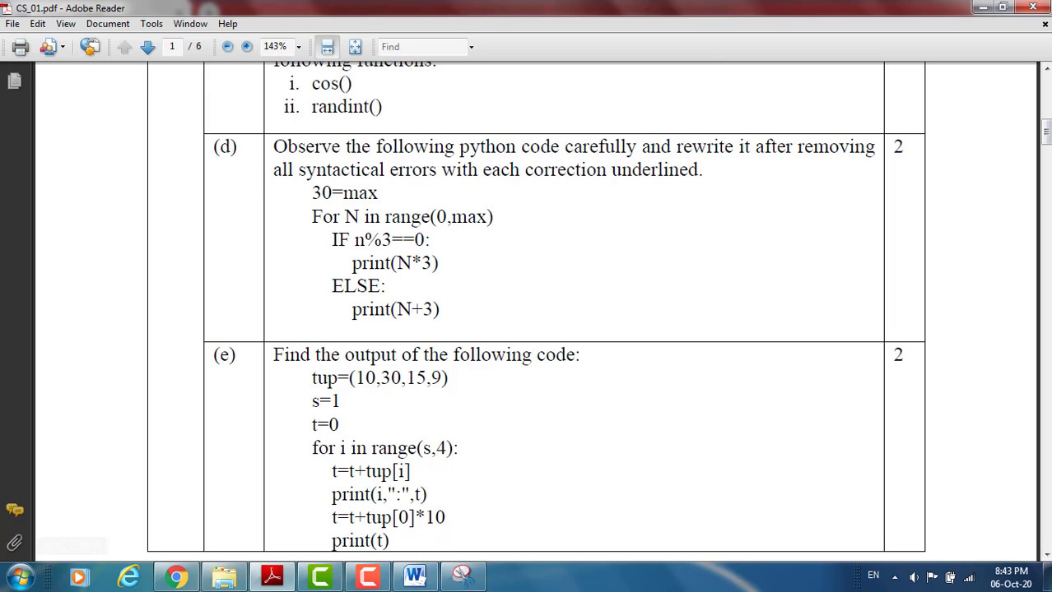
pyautogui.click(20, 577)
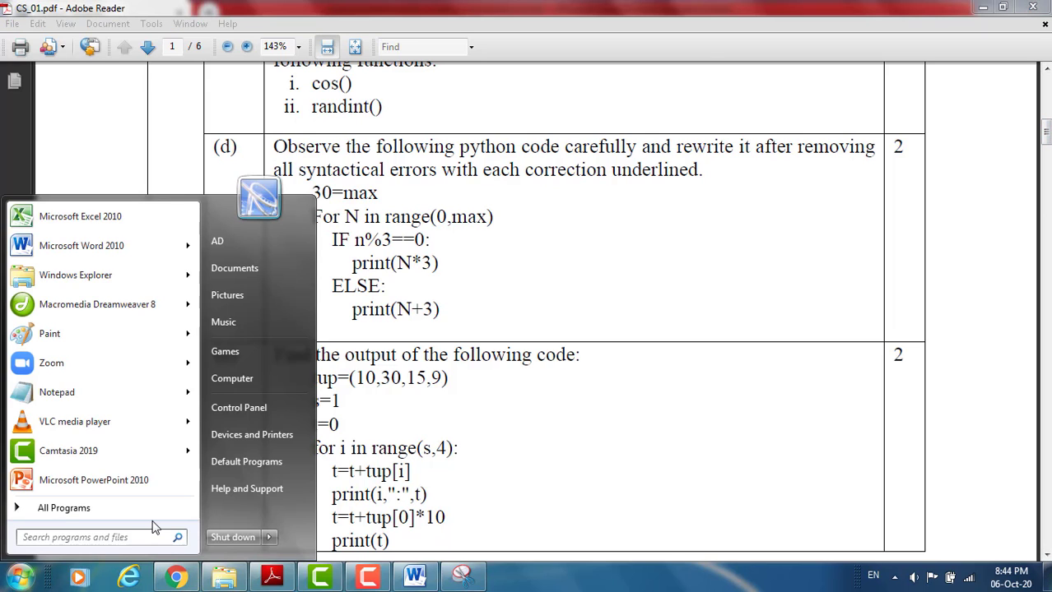
pyautogui.write('snip')
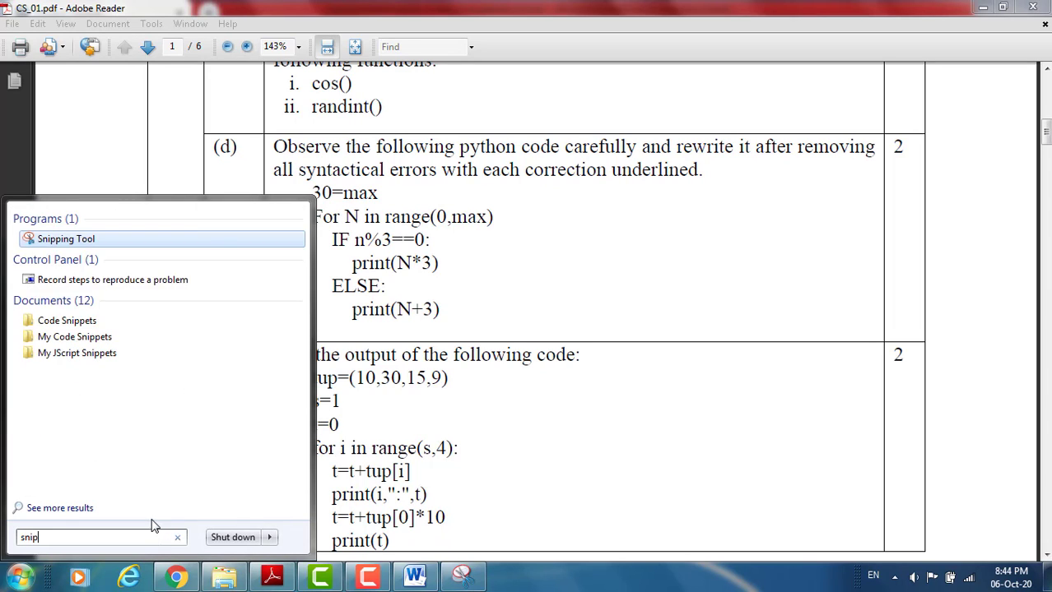
pyautogui.click(61, 243)
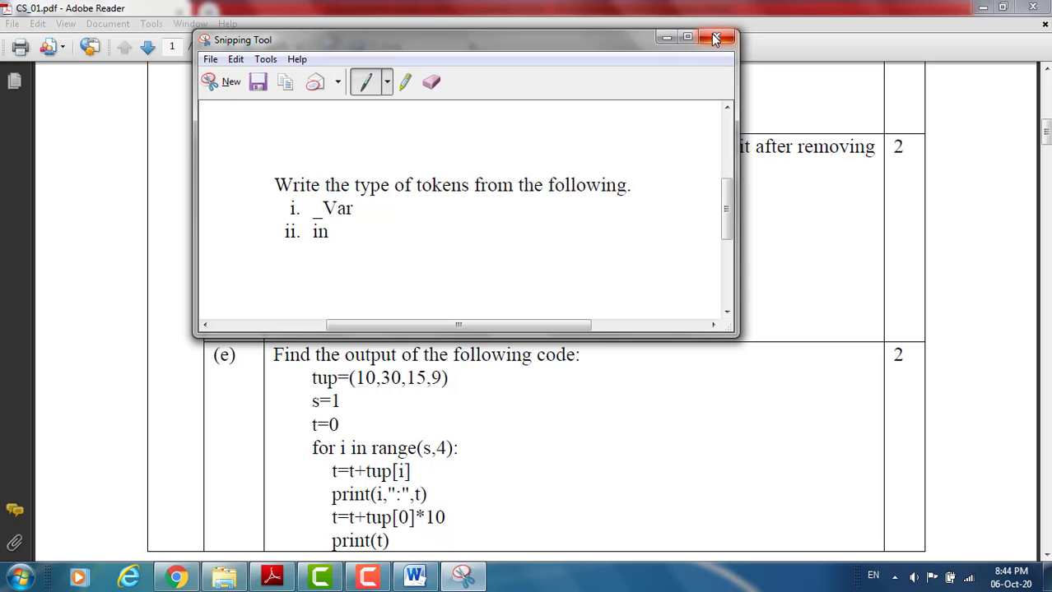
pyautogui.click(216, 85)
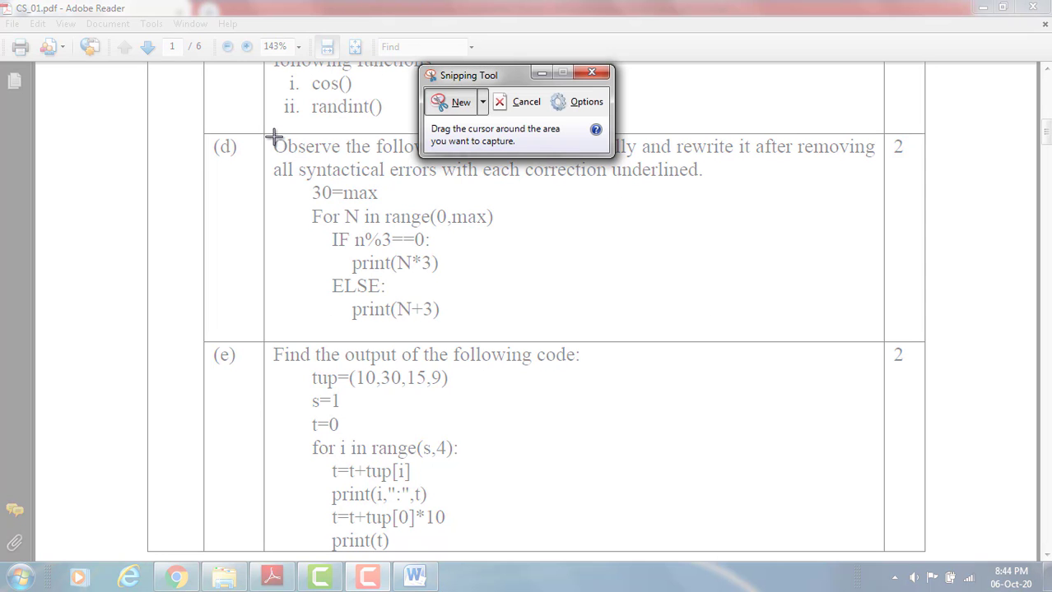
pyautogui.moveTo(272, 136); pyautogui.dragTo(877, 327)
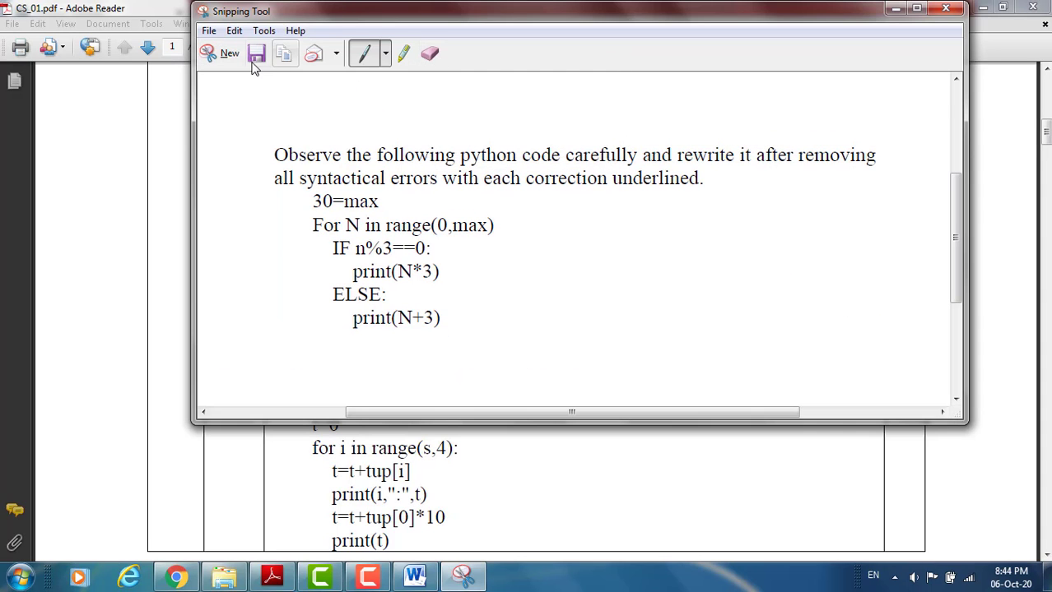
# - Save the syntax-error question snip as SQ3 in JPEG format in the QuestionPaper folder and close the Snipping Tool
pyautogui.click(255, 56)
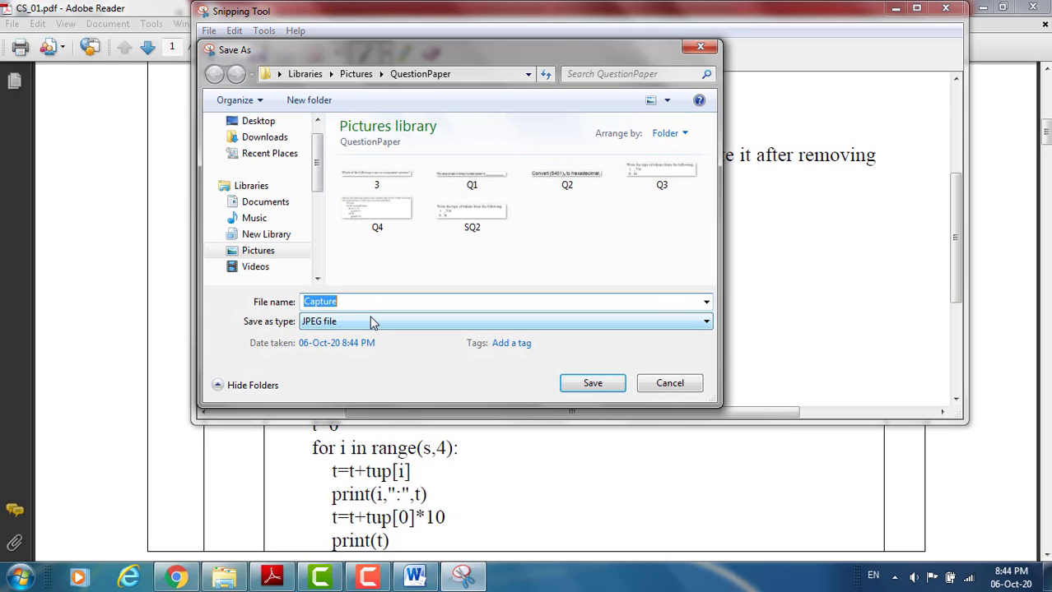
pyautogui.write('SQ')
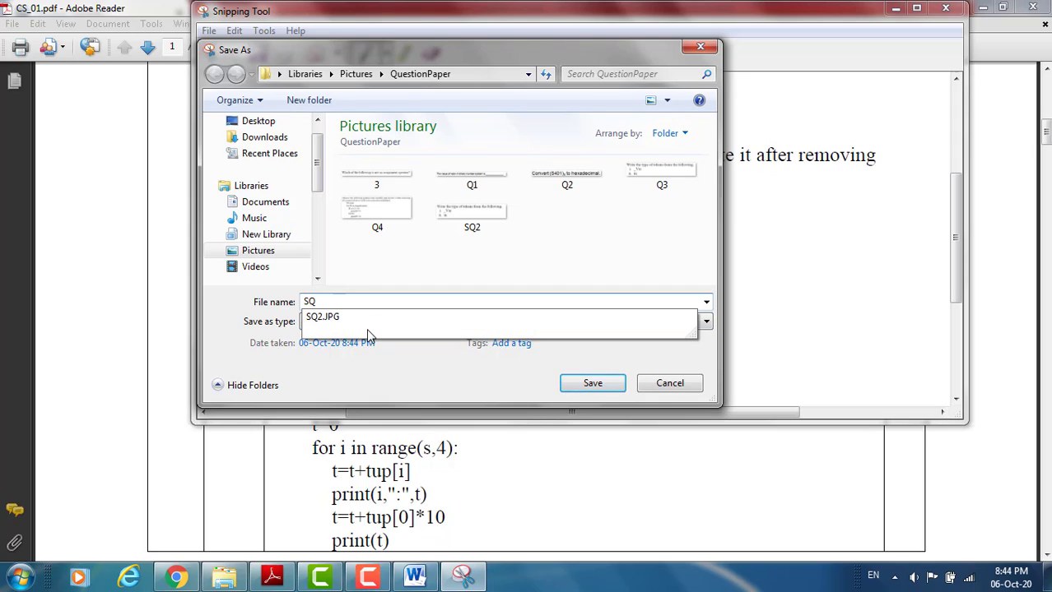
pyautogui.write('4')
pyautogui.press('BackSpace')
pyautogui.write('3')
pyautogui.click(596, 385)
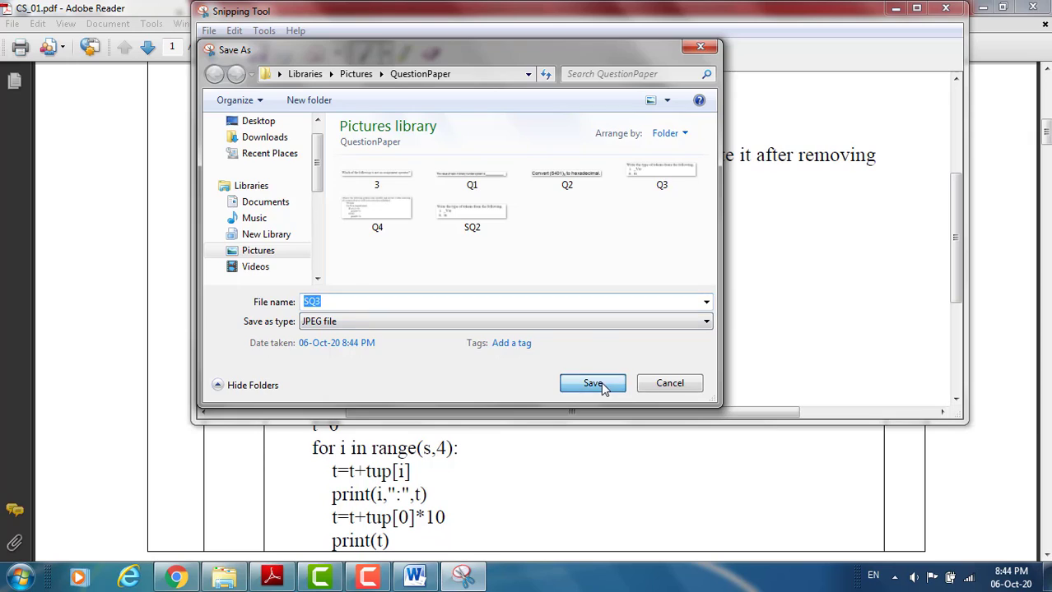
pyautogui.click(945, 7)
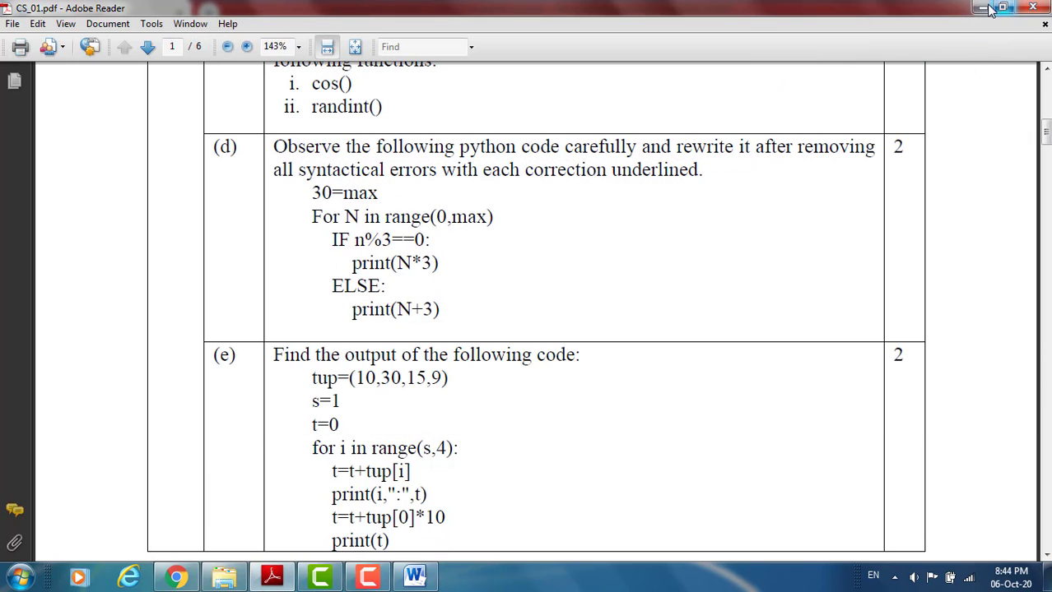
# - Return to the short-answer question form in Chrome and set the Question Order to 3
pyautogui.click(981, 8)
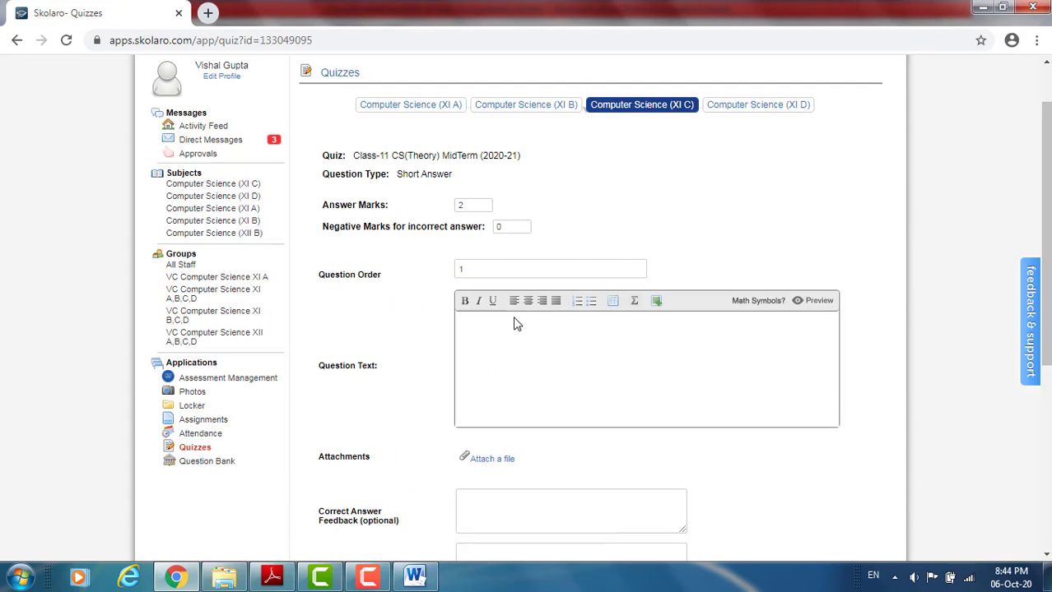
pyautogui.click(486, 269)
pyautogui.press('BackSpace')
pyautogui.write('3')
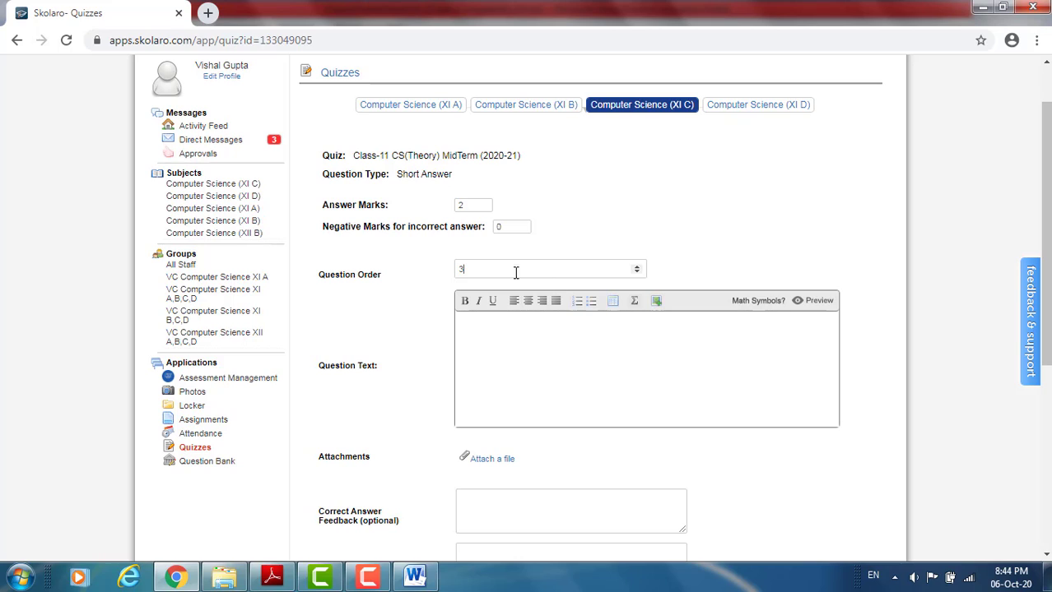
# - Upload the image SQ3.JPG from the QuestionPaper folder into the Question Text
pyautogui.click(655, 302)
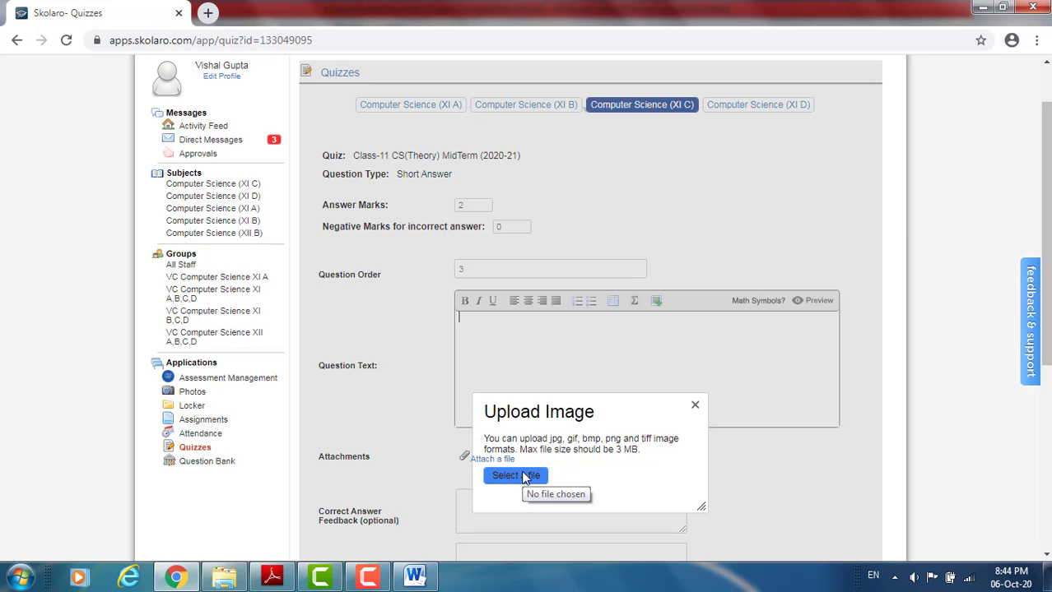
pyautogui.click(524, 477)
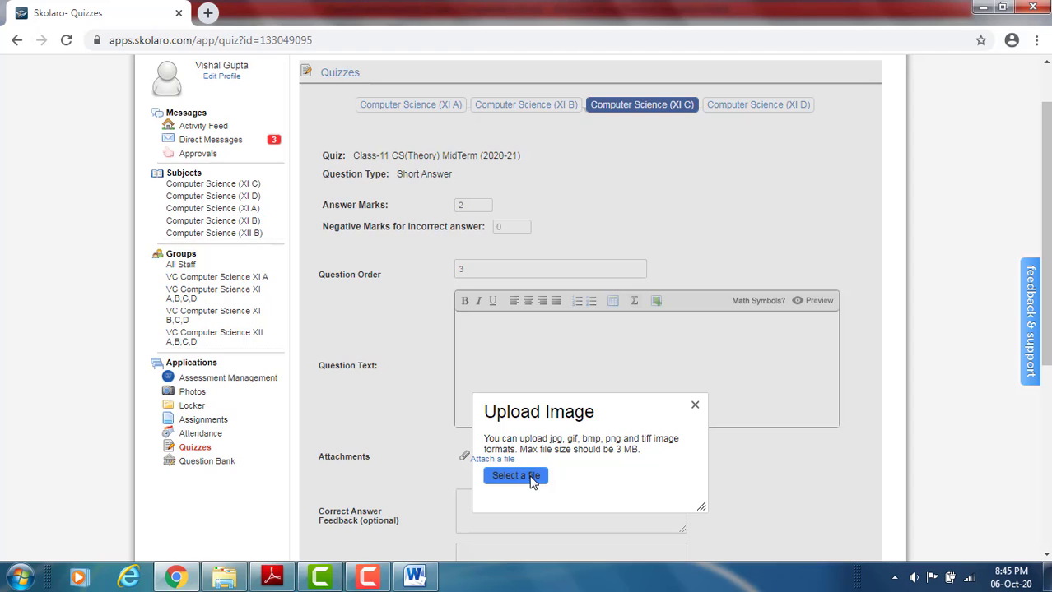
pyautogui.click(531, 479)
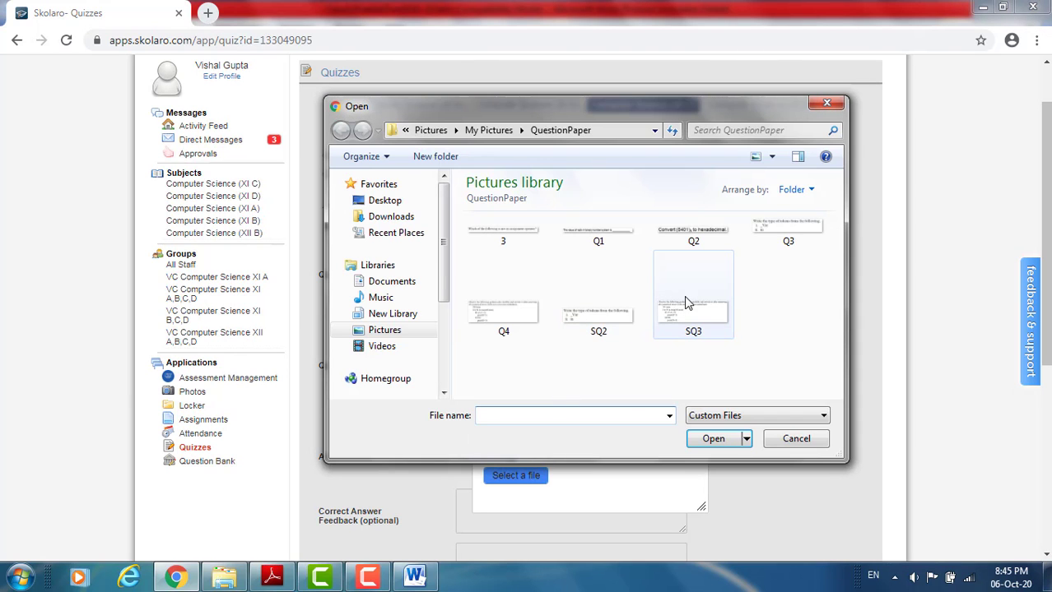
pyautogui.click(688, 302)
pyautogui.click(712, 438)
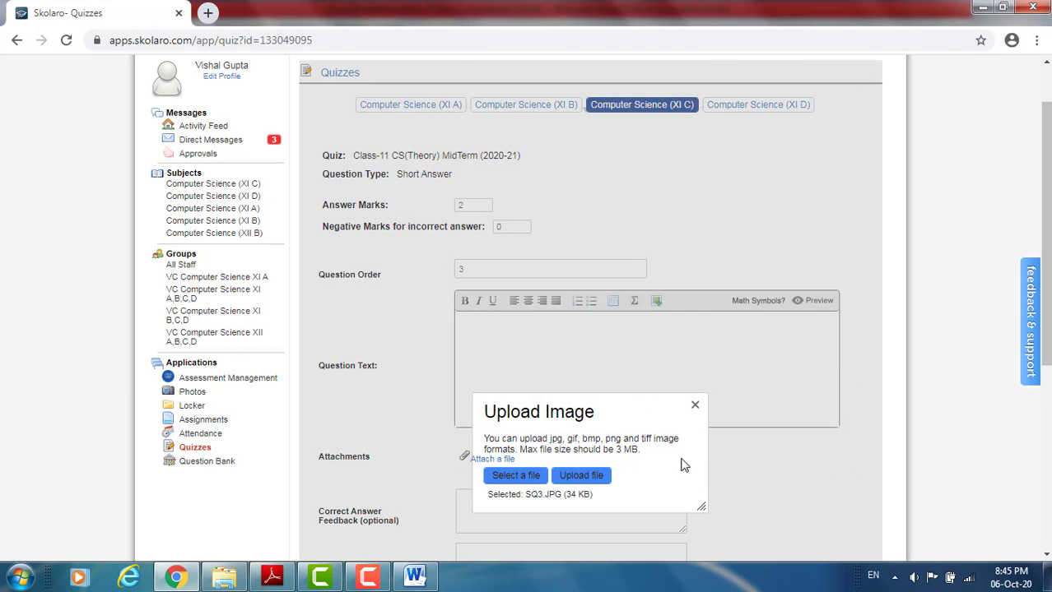
pyautogui.click(603, 481)
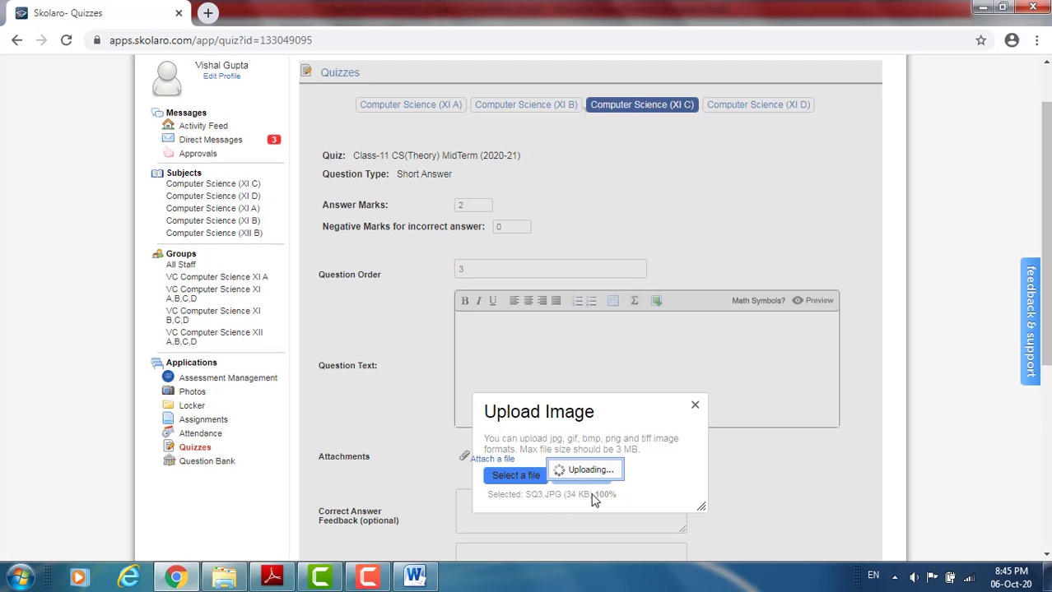
pyautogui.hotkey('ctrl', 'v')
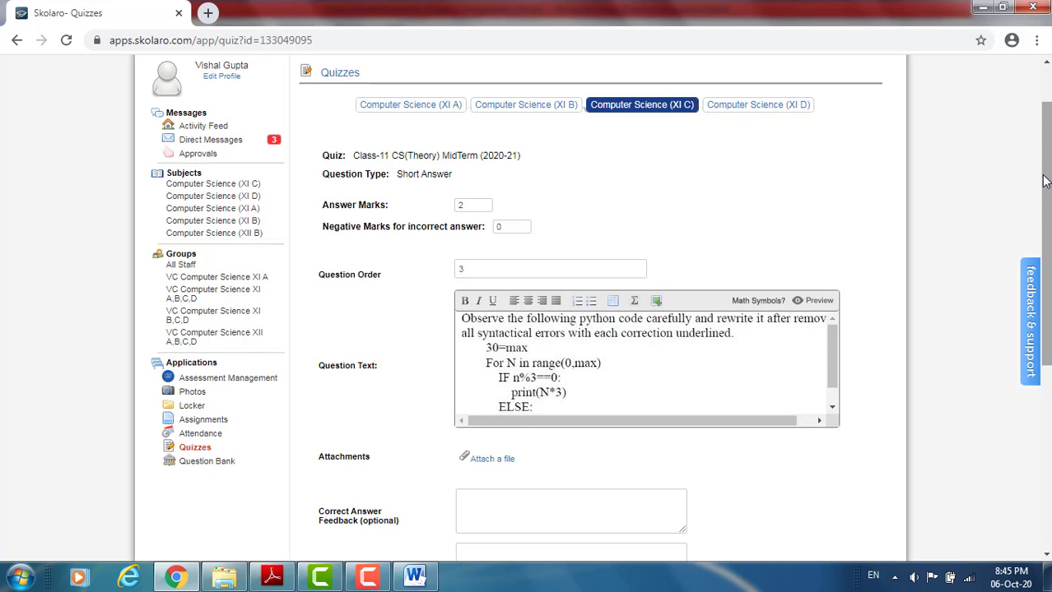
# - Check and preview the syntax-error question's text, and add the question to the quiz without any feedback
pyautogui.moveTo(827, 346); pyautogui.dragTo(827, 363)
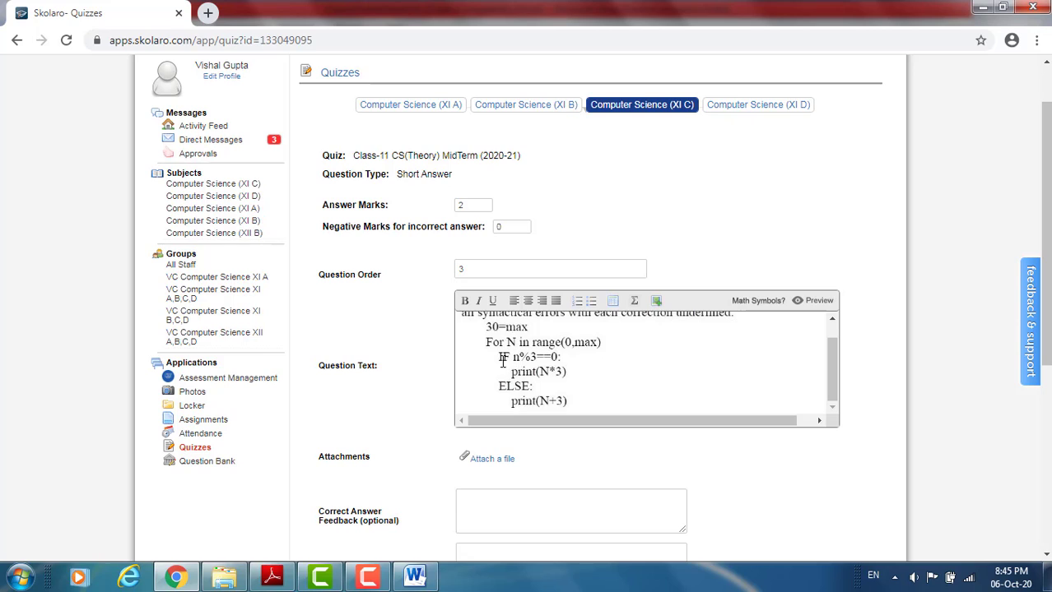
pyautogui.hotkey('ctrl', 'a')
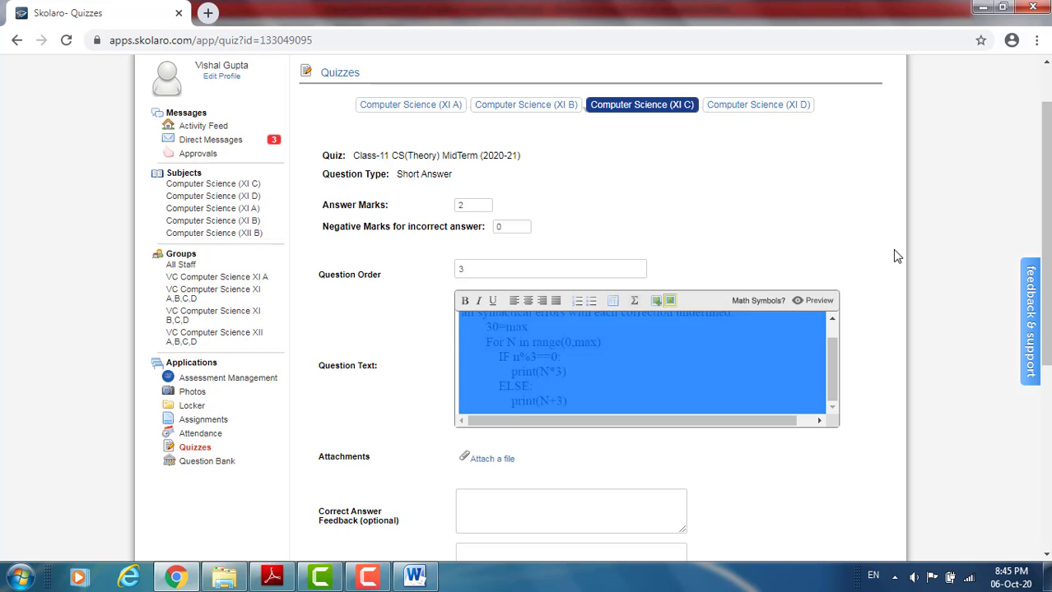
pyautogui.click(615, 268)
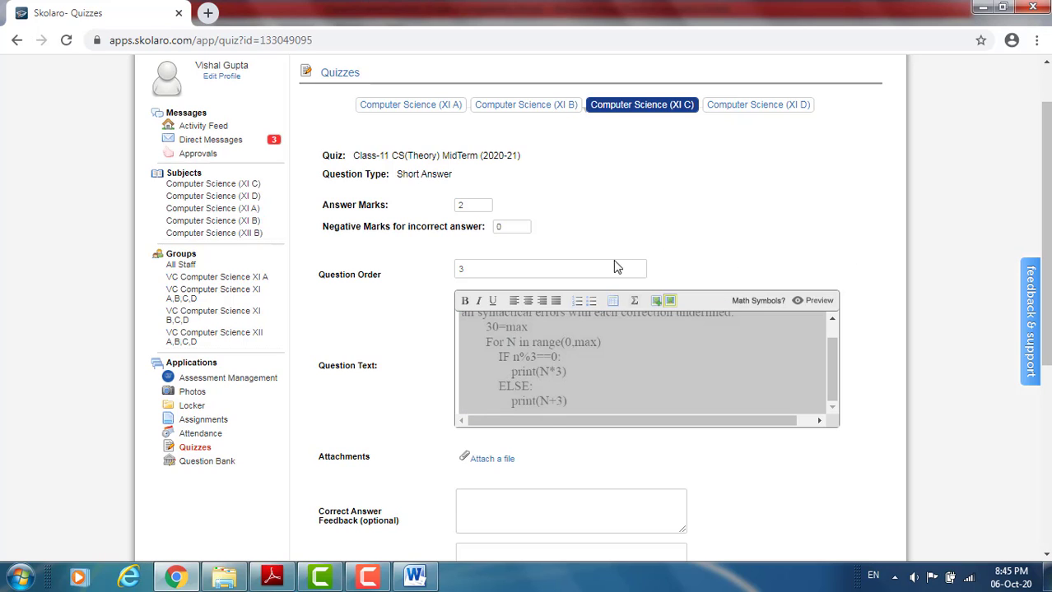
pyautogui.click(579, 348)
pyautogui.moveTo(1046, 247); pyautogui.dragTo(986, 297)
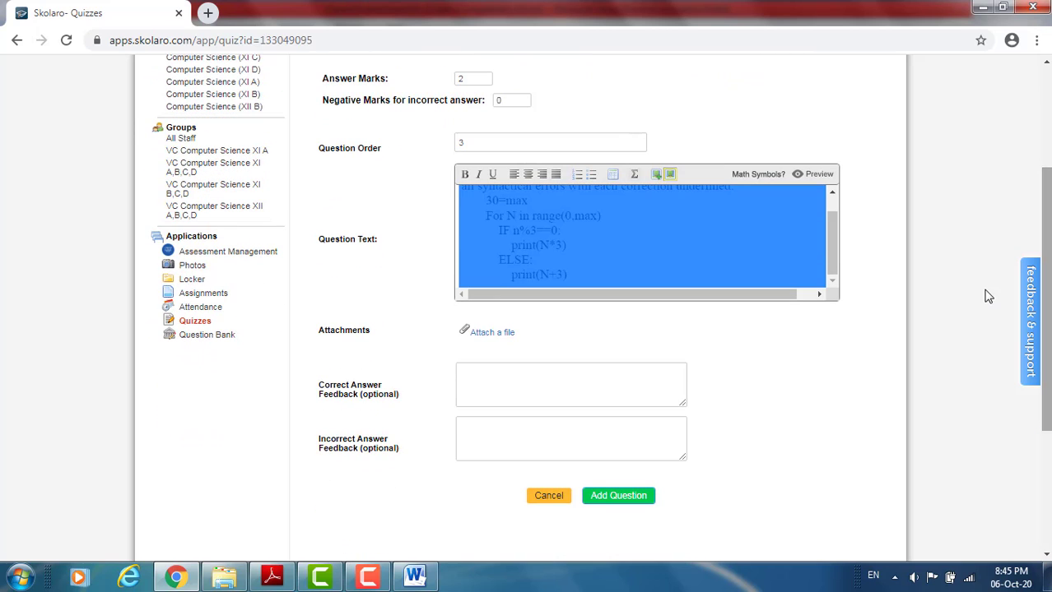
pyautogui.click(819, 174)
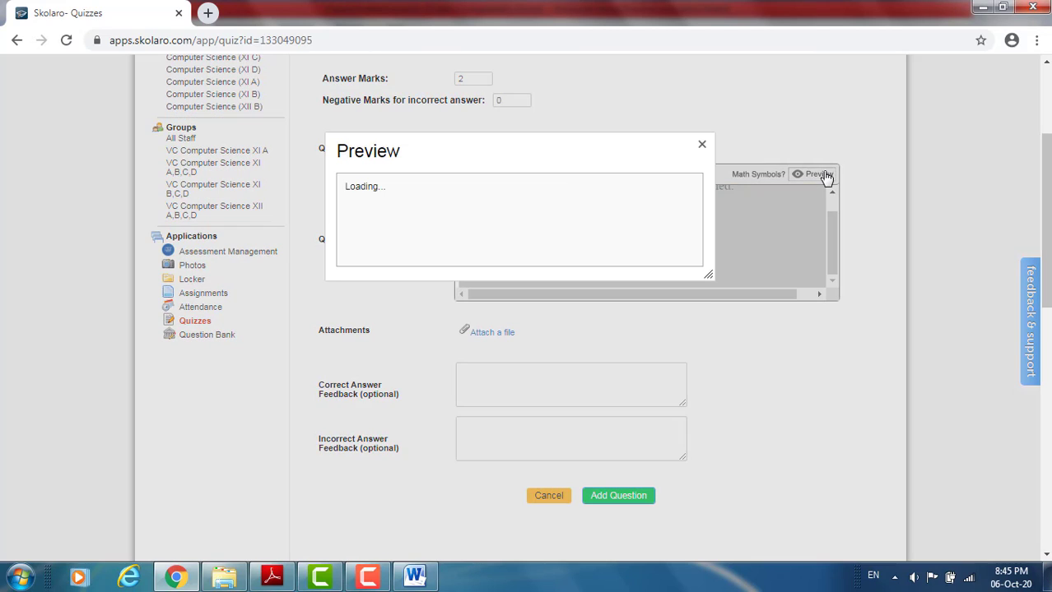
pyautogui.click(701, 145)
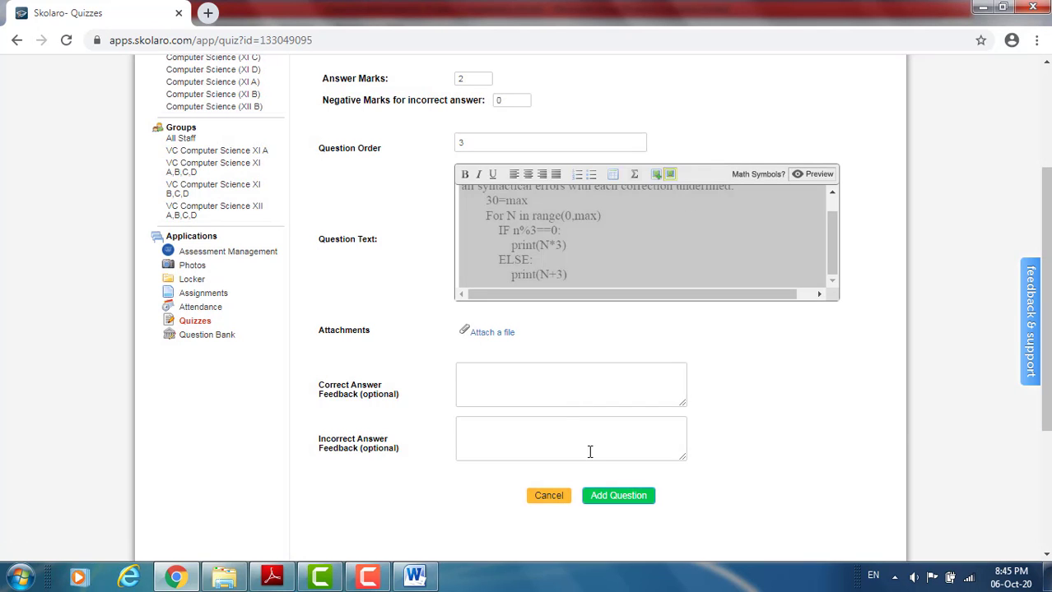
pyautogui.click(601, 497)
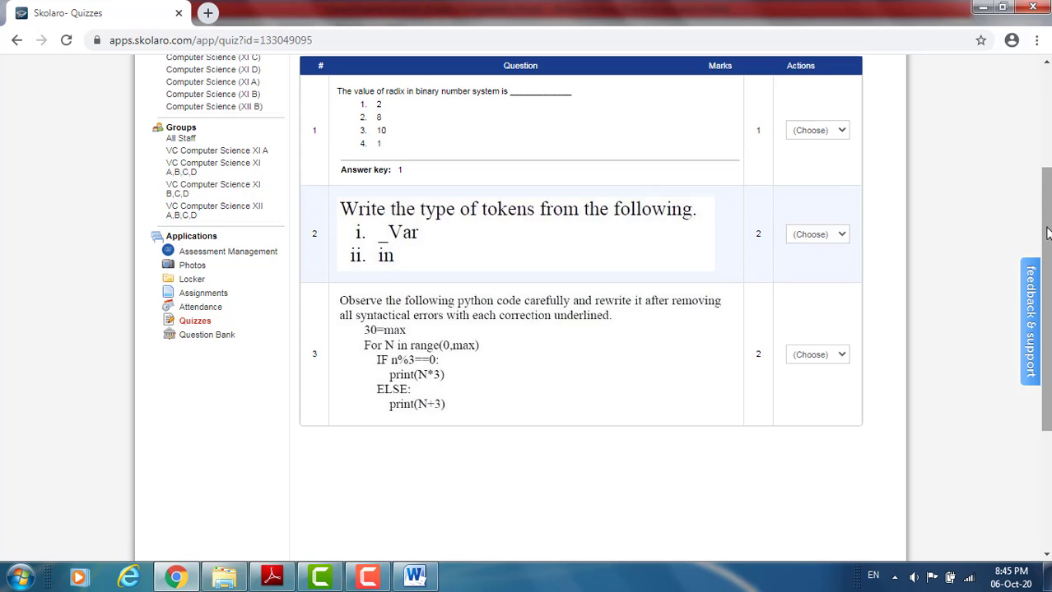
# - Check which classes are assigned to the quiz under Manage Quiz Classes and close it without making changes
pyautogui.moveTo(1045, 242); pyautogui.dragTo(1045, 206)
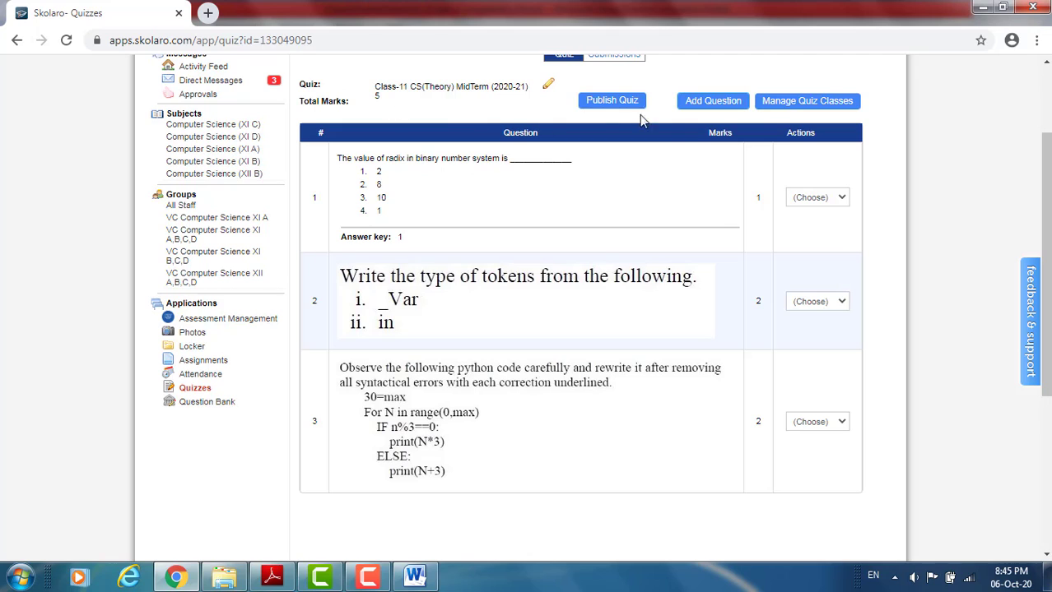
pyautogui.click(785, 103)
pyautogui.click(741, 144)
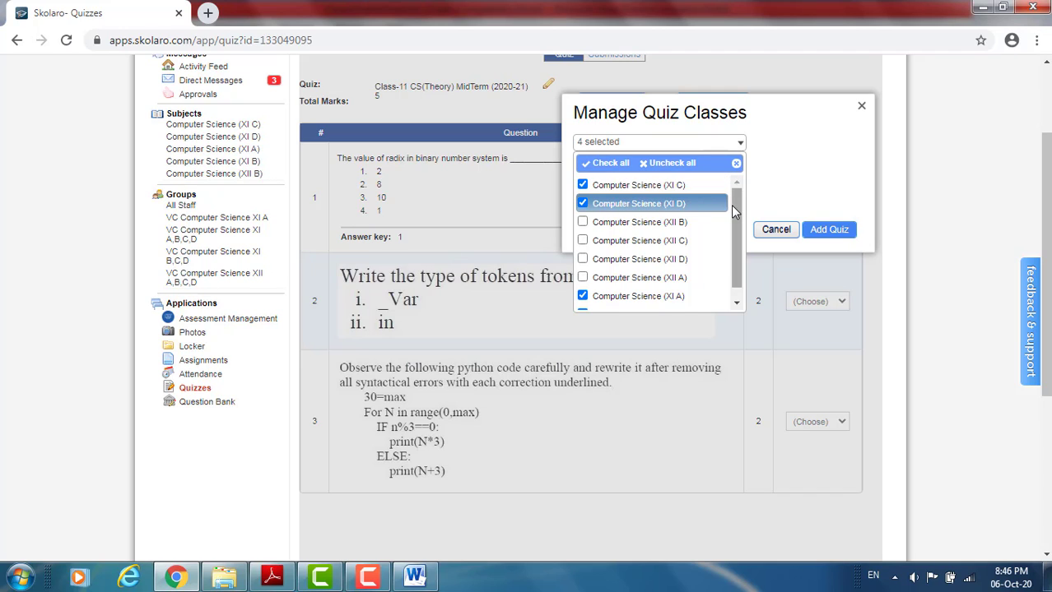
pyautogui.scroll(-1, 732, 242)
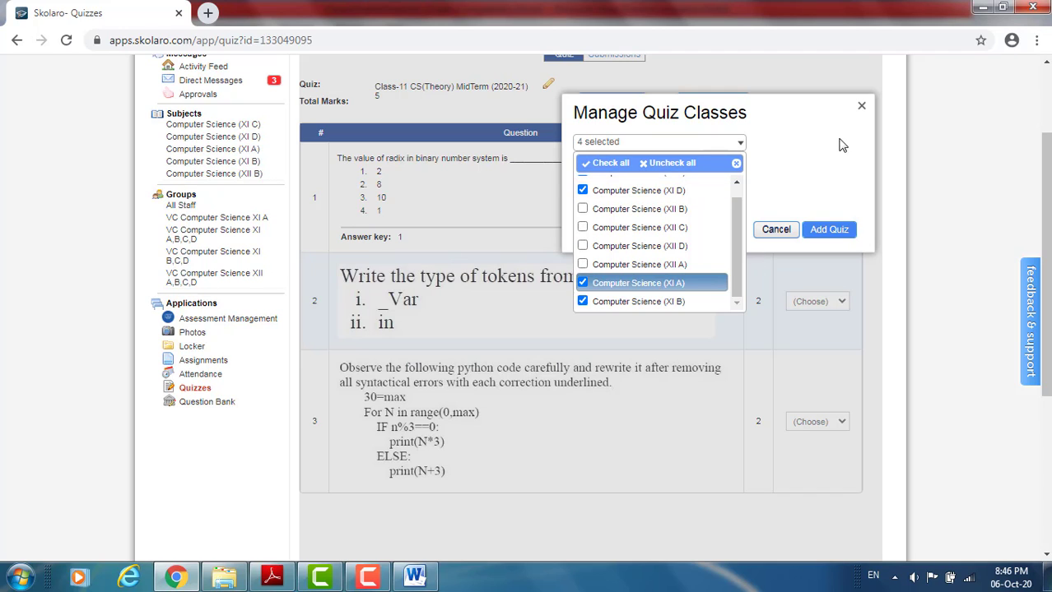
pyautogui.click(812, 164)
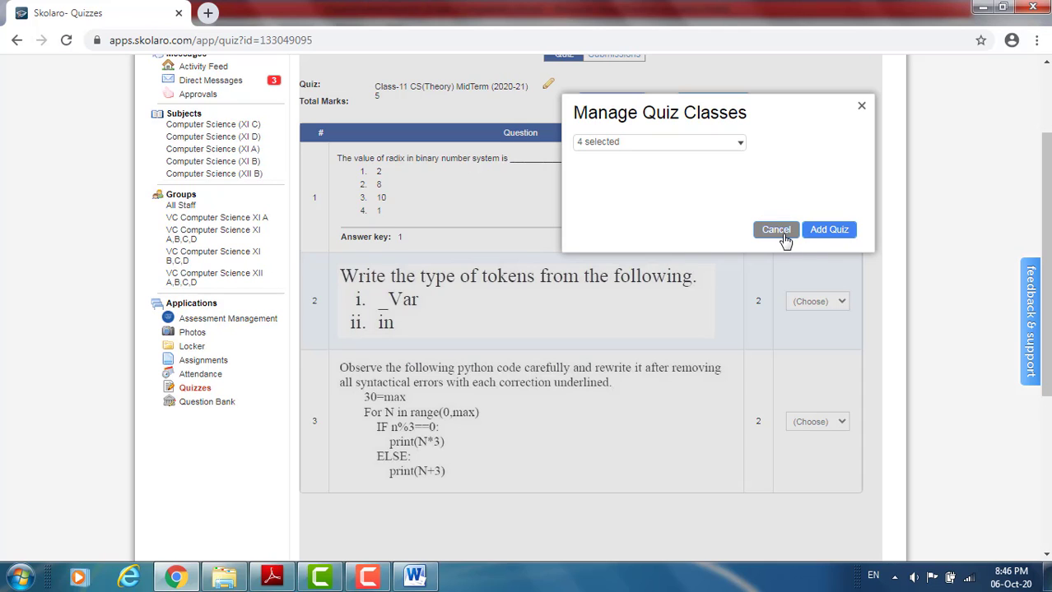
pyautogui.click(776, 230)
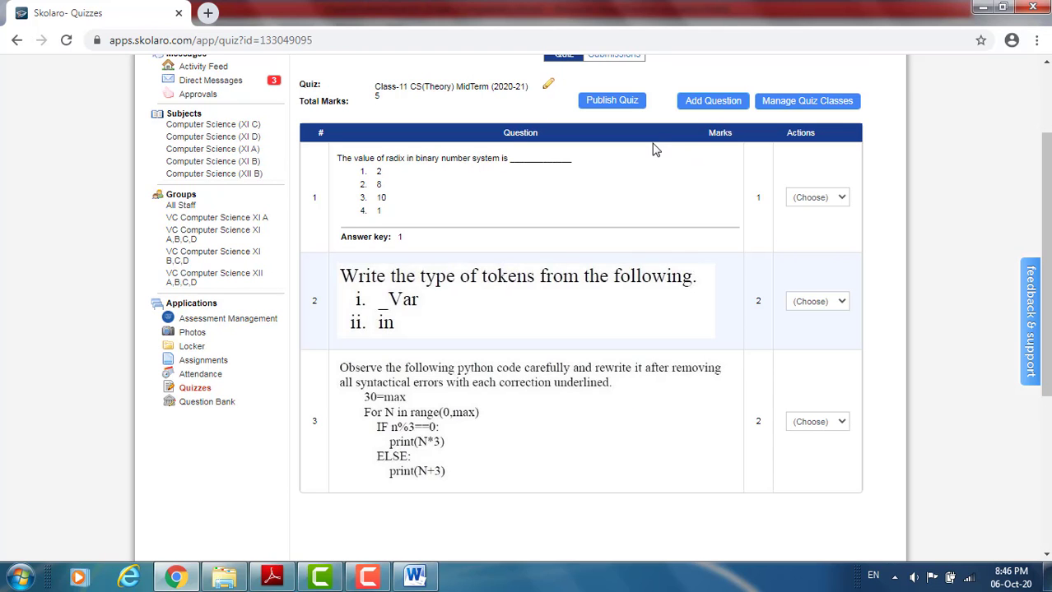
# - Go to the quizzes list, open the Class-11 CS(Theory) MidTerm (2020-21) draft to check its questions, and return to the list
pyautogui.scroll(2, 443, 477)
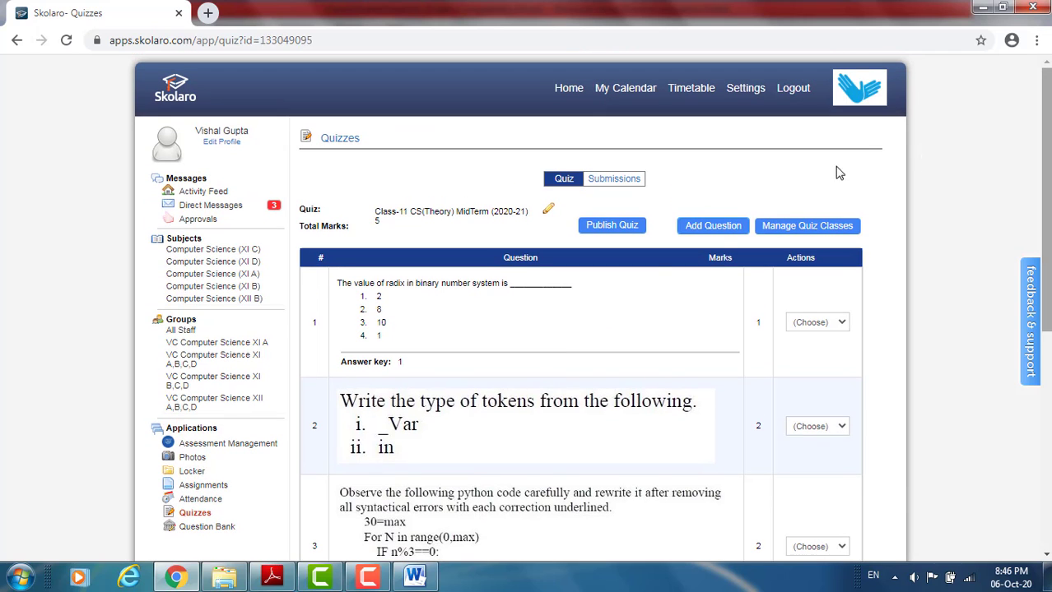
pyautogui.click(191, 516)
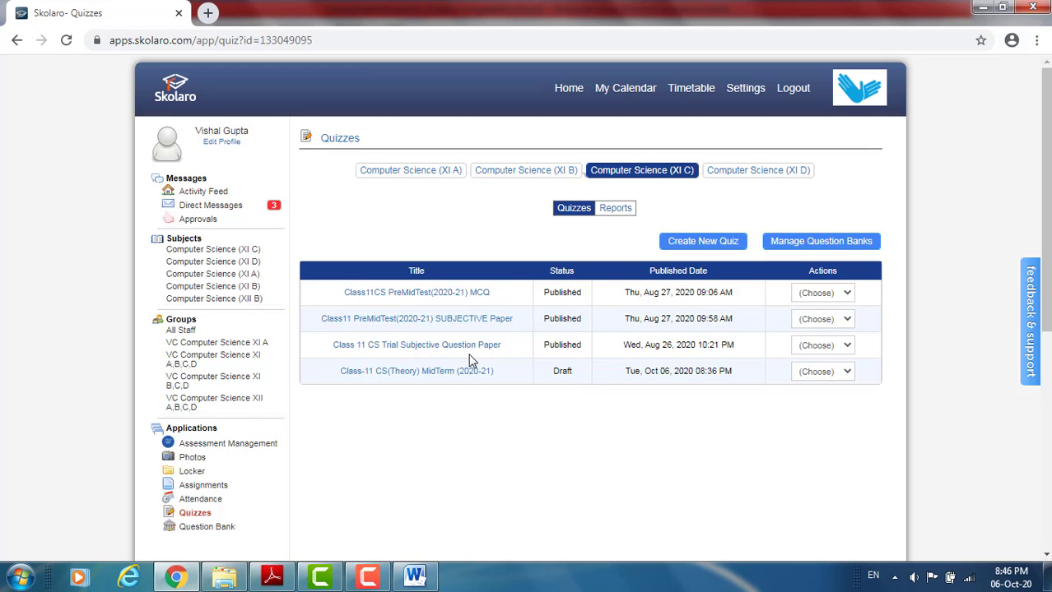
pyautogui.click(445, 374)
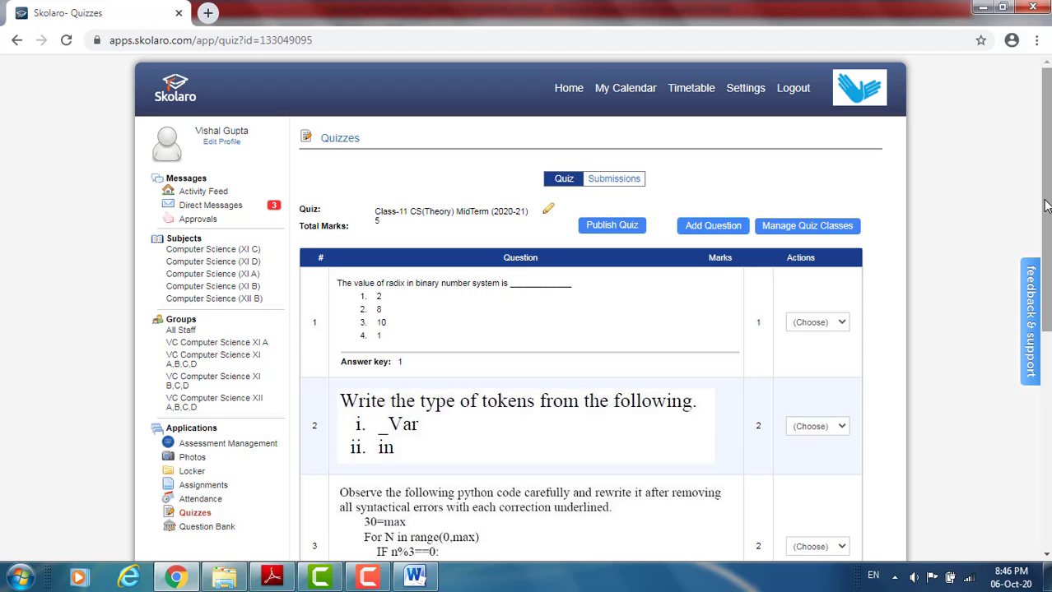
pyautogui.moveTo(1045, 206)
pyautogui.mouseDown()
pyautogui.moveTo(1047, 309)
pyautogui.moveTo(1049, 215)
pyautogui.mouseUp()
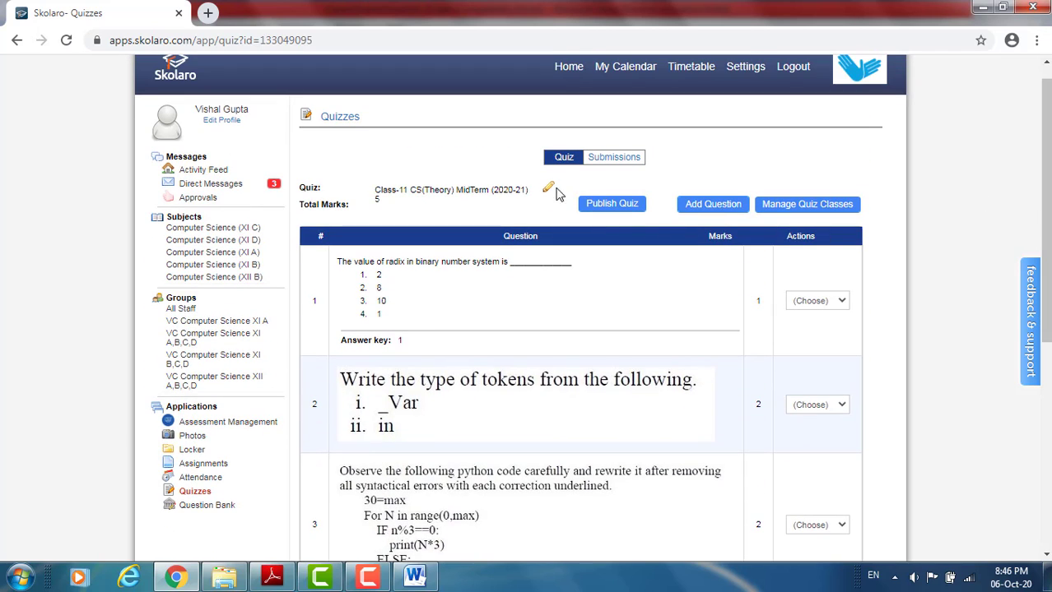
pyautogui.click(15, 41)
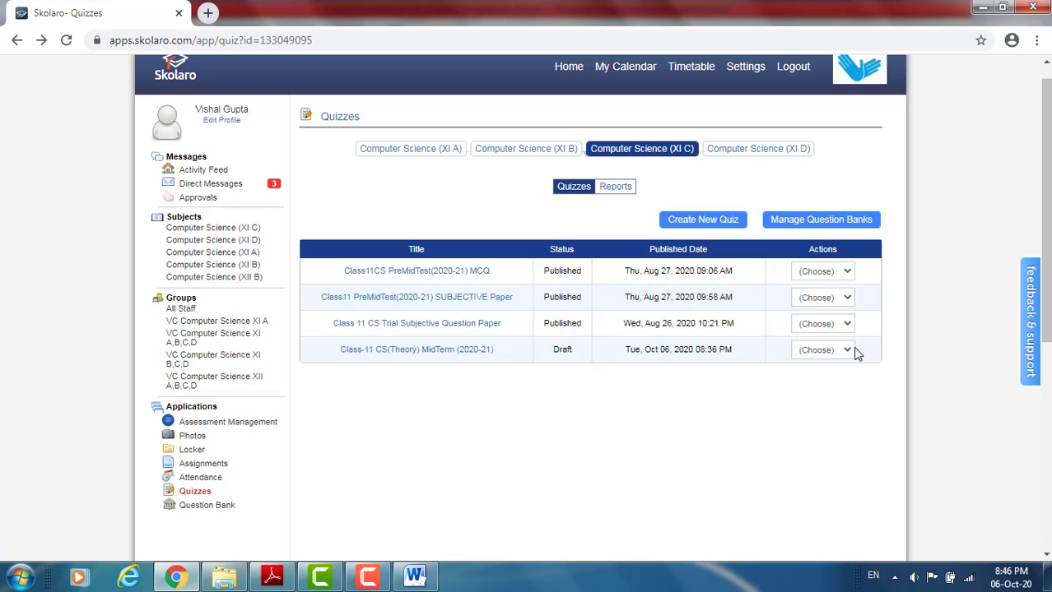
# - Open the settings of the Class-11 CS(Theory) MidTerm (2020-21) draft and set the Available Date to 2020-10-08
pyautogui.click(847, 350)
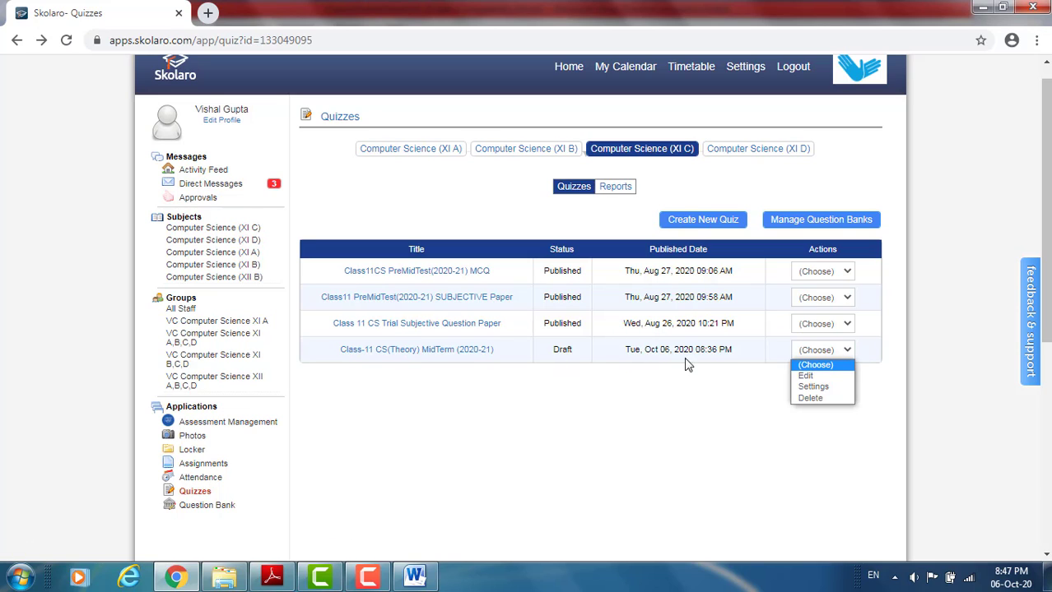
pyautogui.click(813, 387)
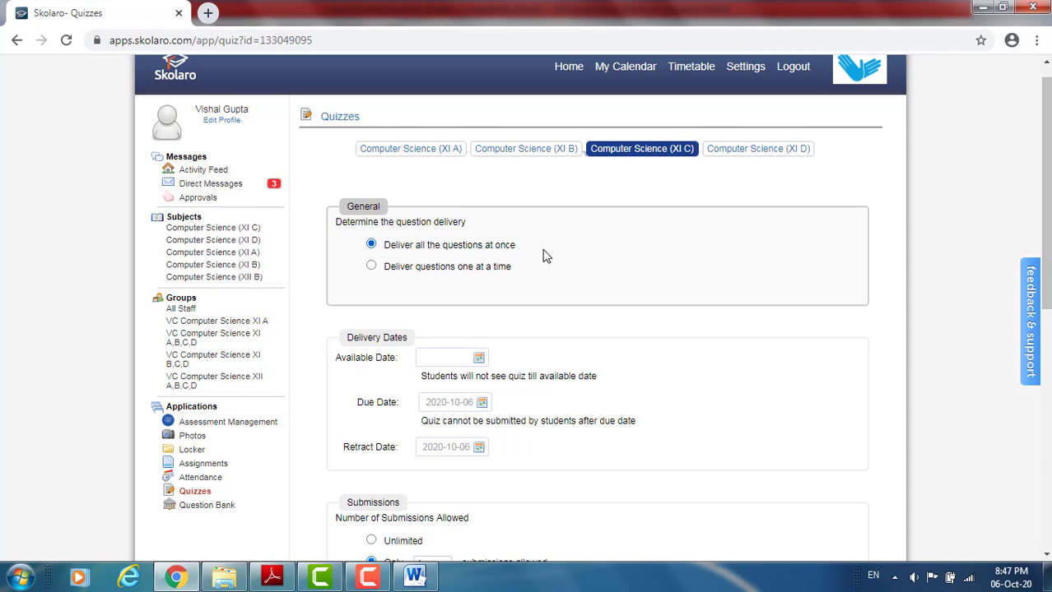
pyautogui.moveTo(1046, 202); pyautogui.dragTo(1037, 260)
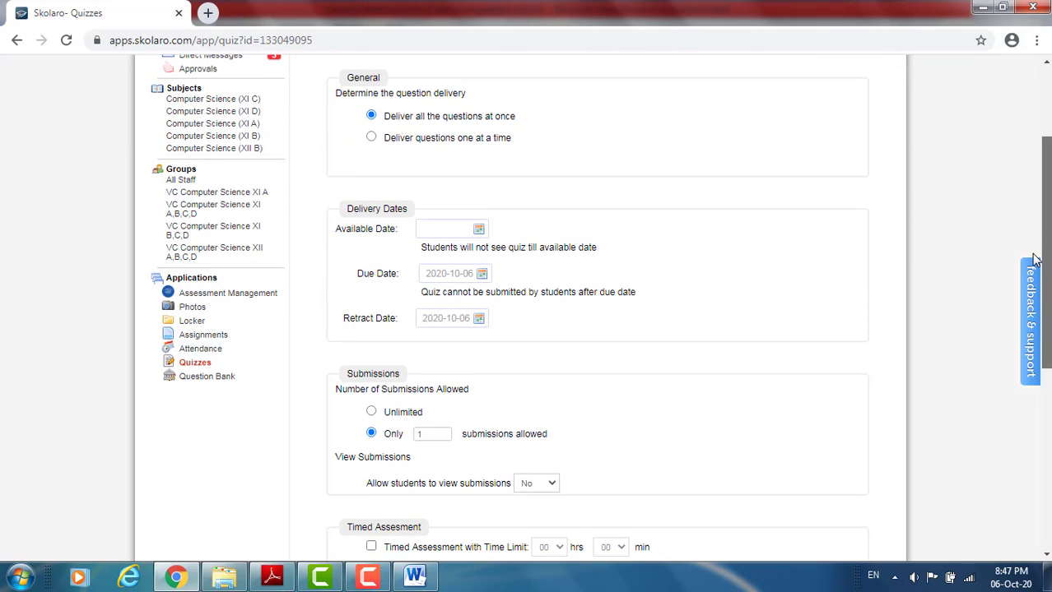
pyautogui.click(478, 231)
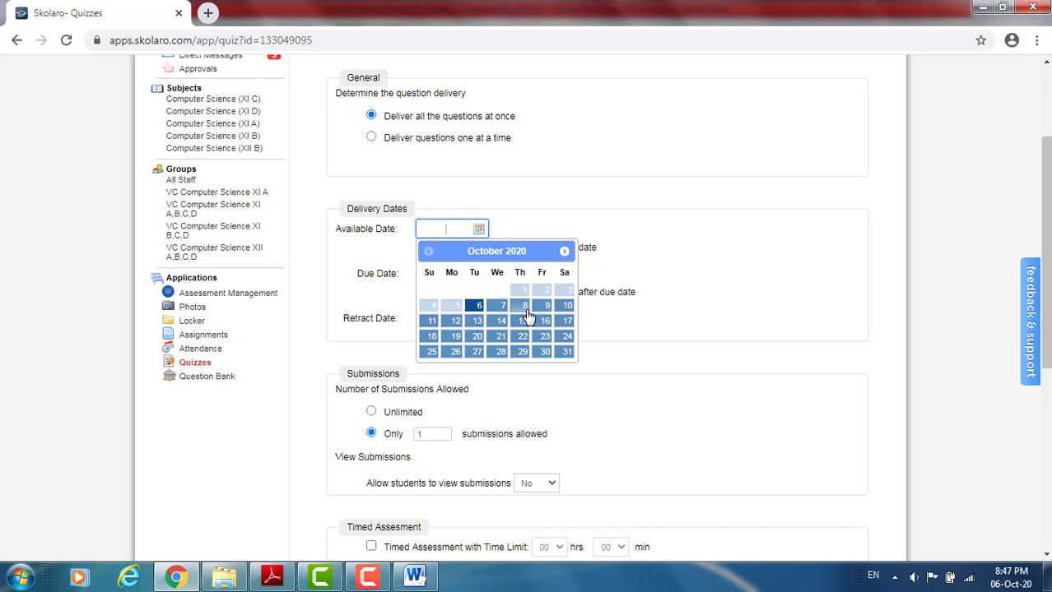
pyautogui.click(525, 306)
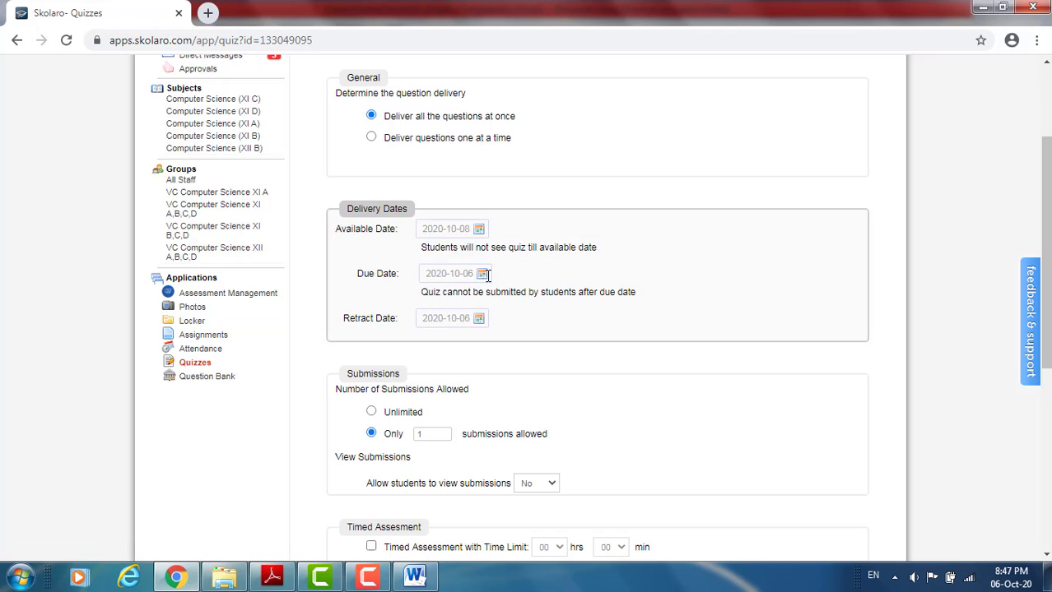
# - Set both the Due Date and the Retract Date of the quiz to 2020-10-08
pyautogui.click(482, 273)
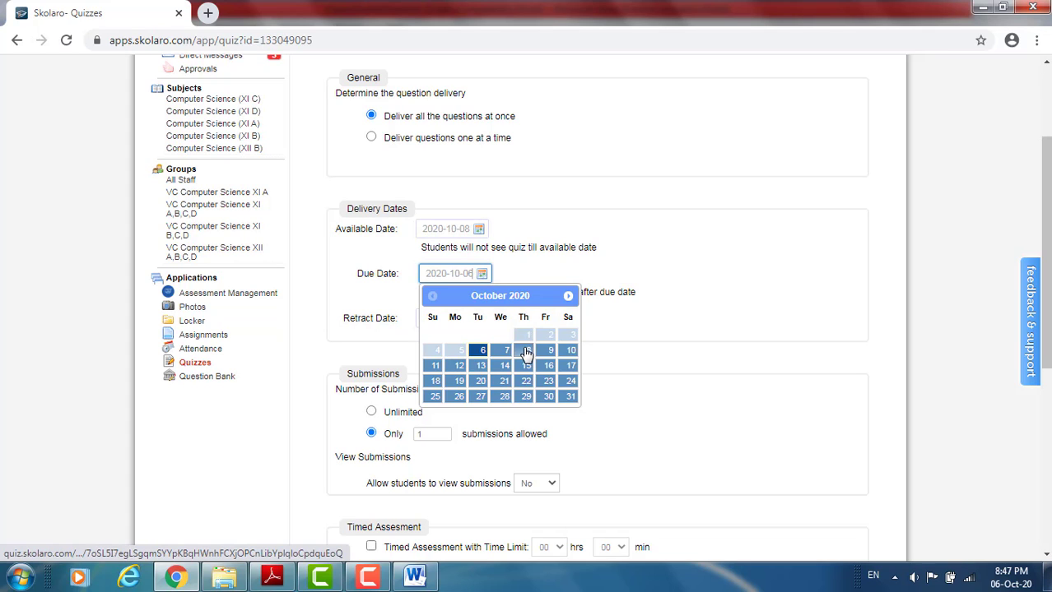
pyautogui.click(526, 354)
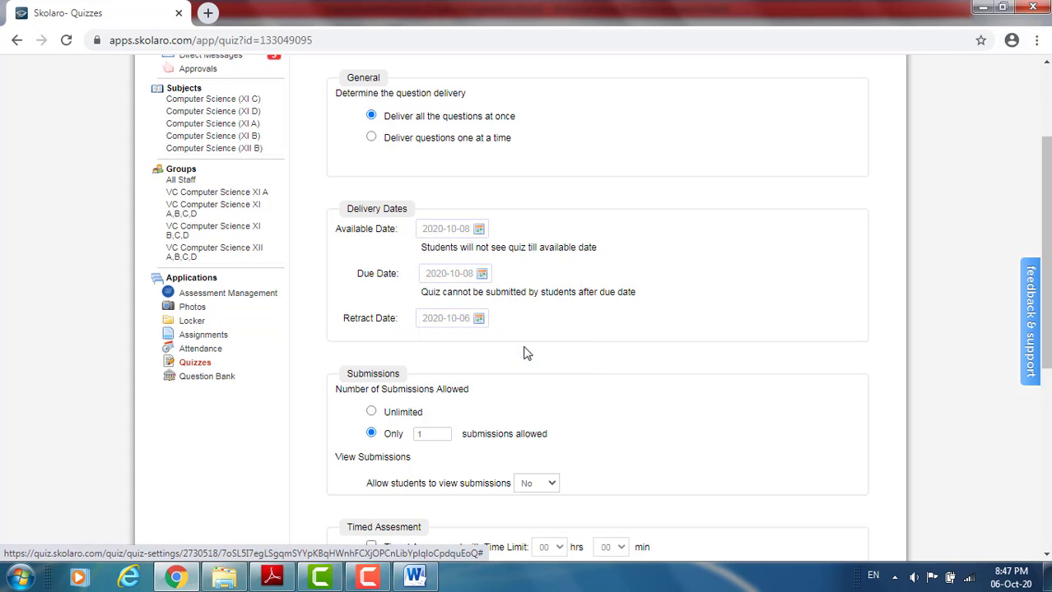
pyautogui.click(481, 319)
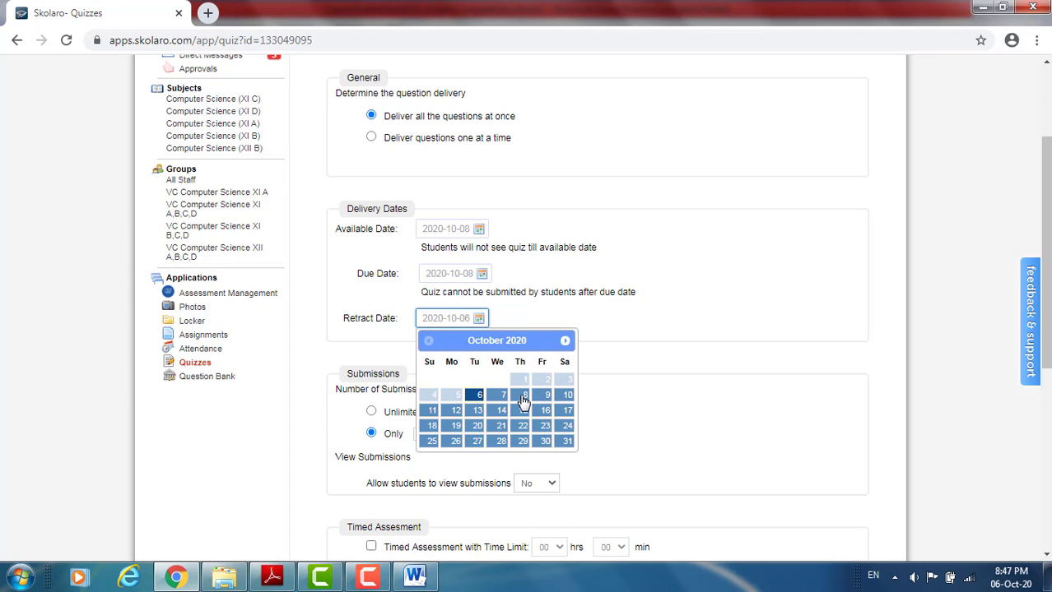
pyautogui.click(523, 397)
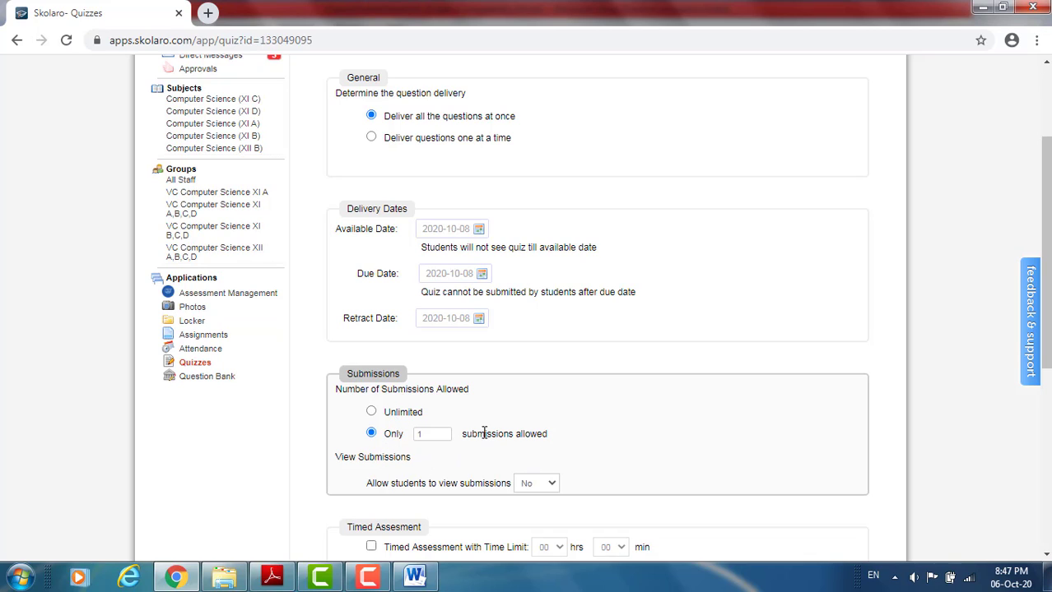
# - Enable the timed assessment for the quiz and set its time limit to 02 hrs 30 min
pyautogui.moveTo(1043, 267); pyautogui.dragTo(1042, 352)
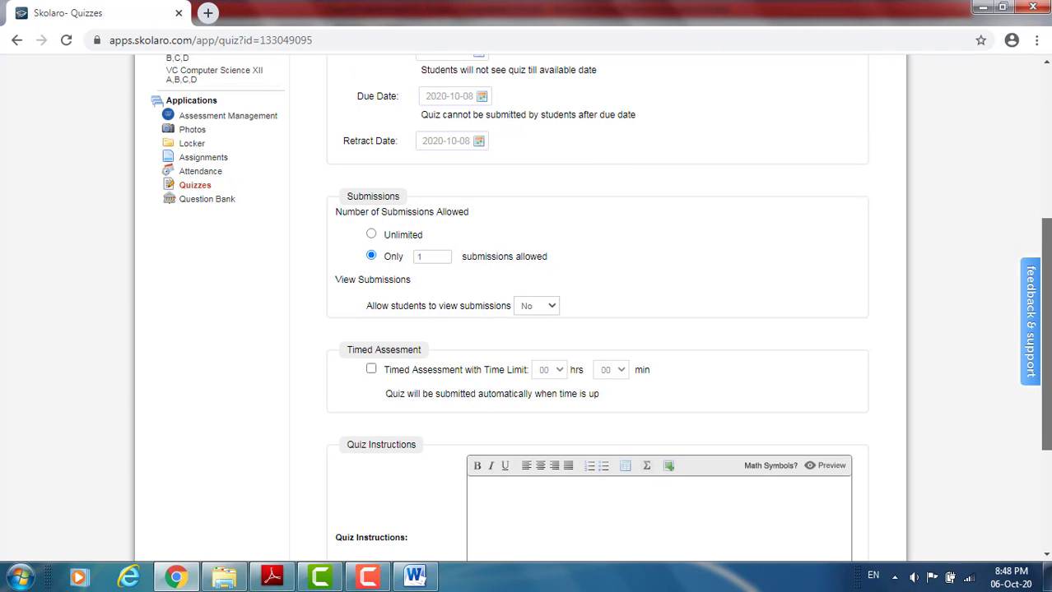
pyautogui.scroll(-1, 633, 259)
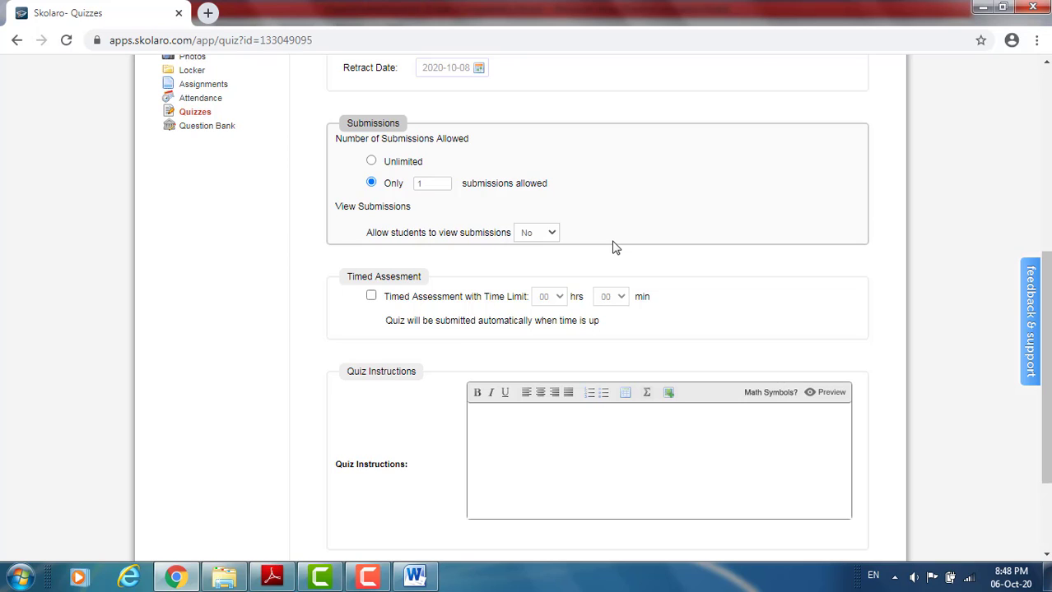
pyautogui.click(372, 297)
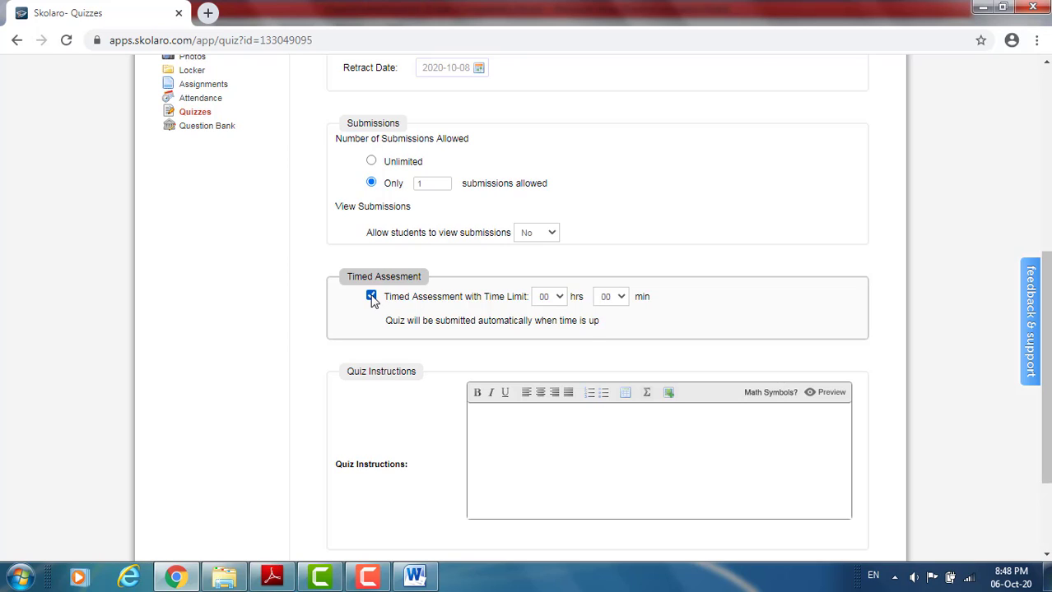
pyautogui.click(560, 299)
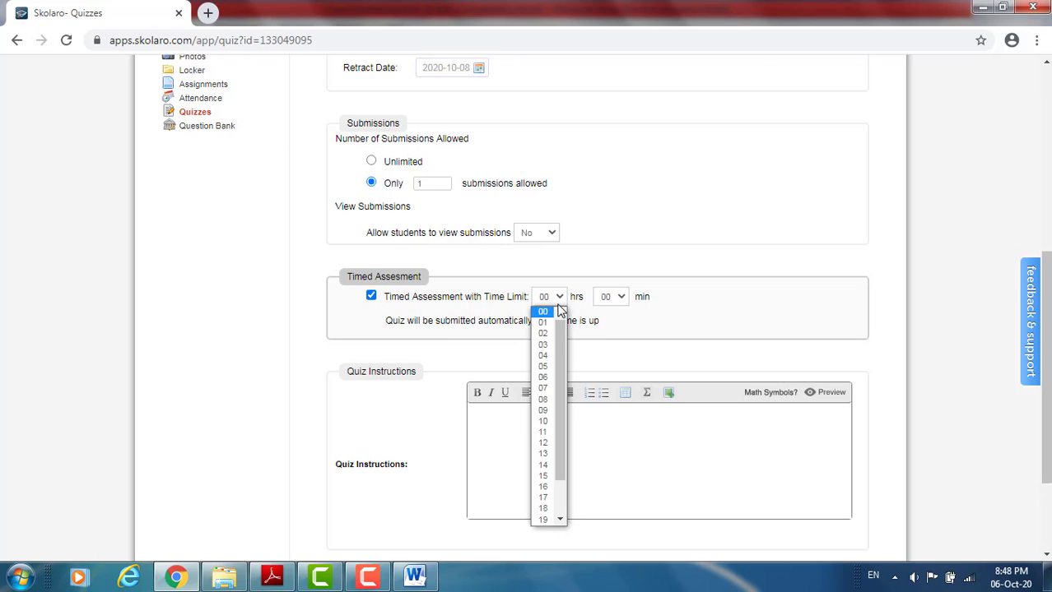
pyautogui.click(550, 331)
pyautogui.click(624, 298)
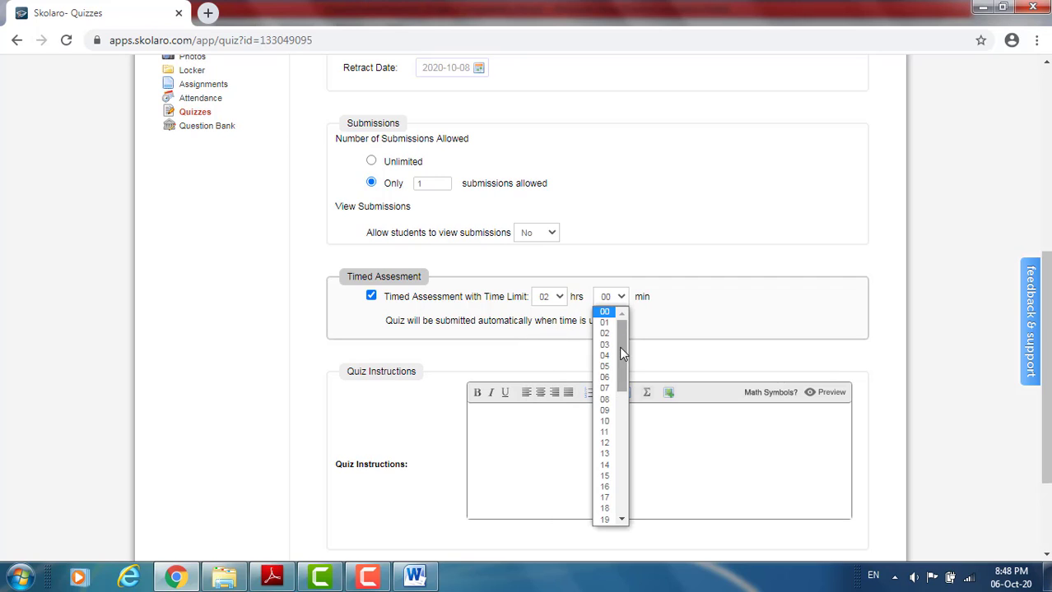
pyautogui.click(622, 414)
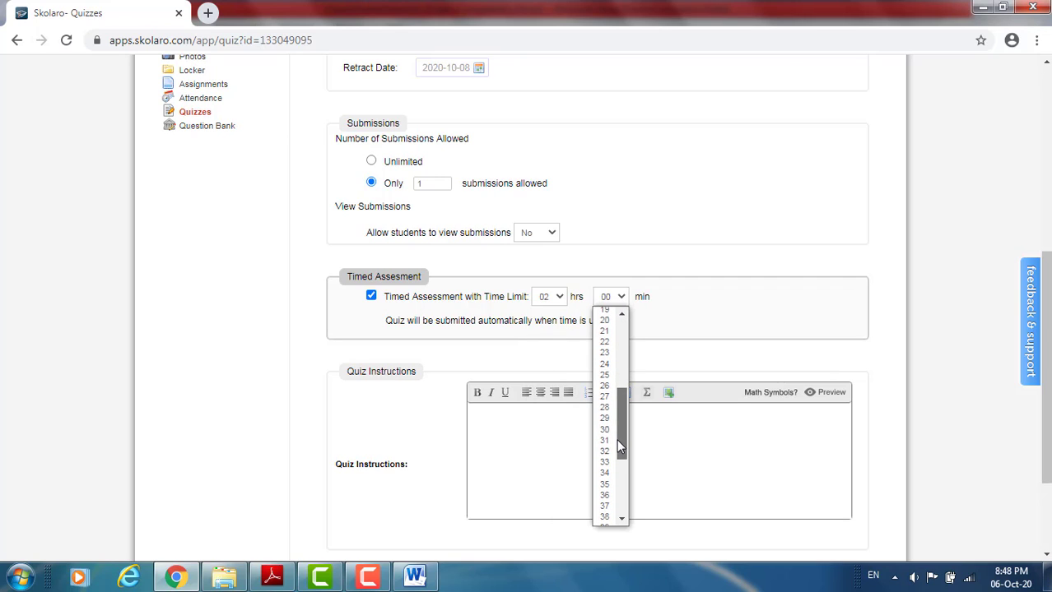
pyautogui.click(604, 431)
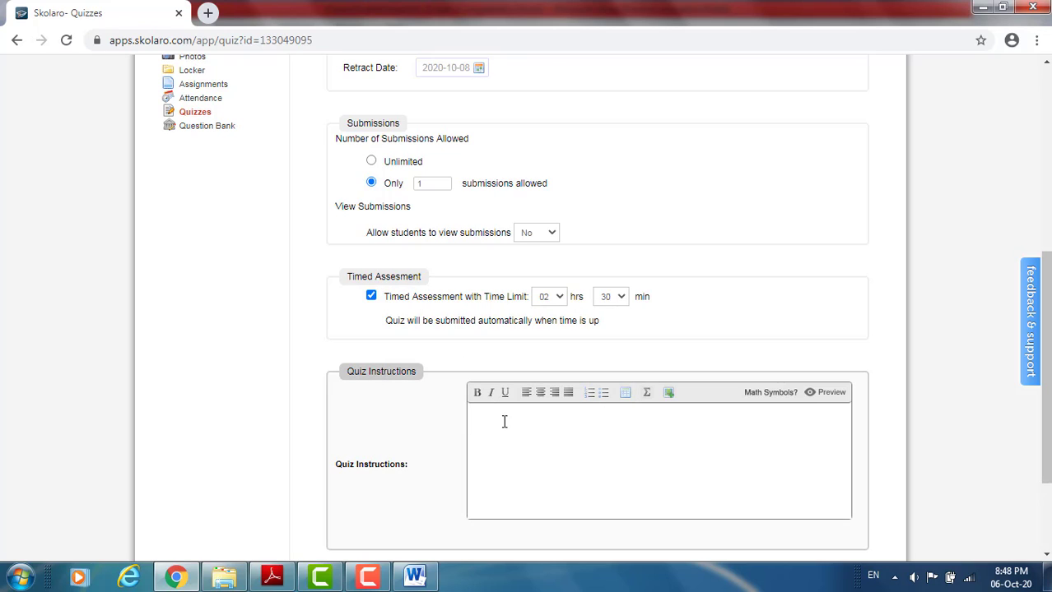
# - Switch to CS_01.pdf in Adobe Reader and copy the general instructions, from "All questions are compulsory" through the Section D line
pyautogui.click(271, 577)
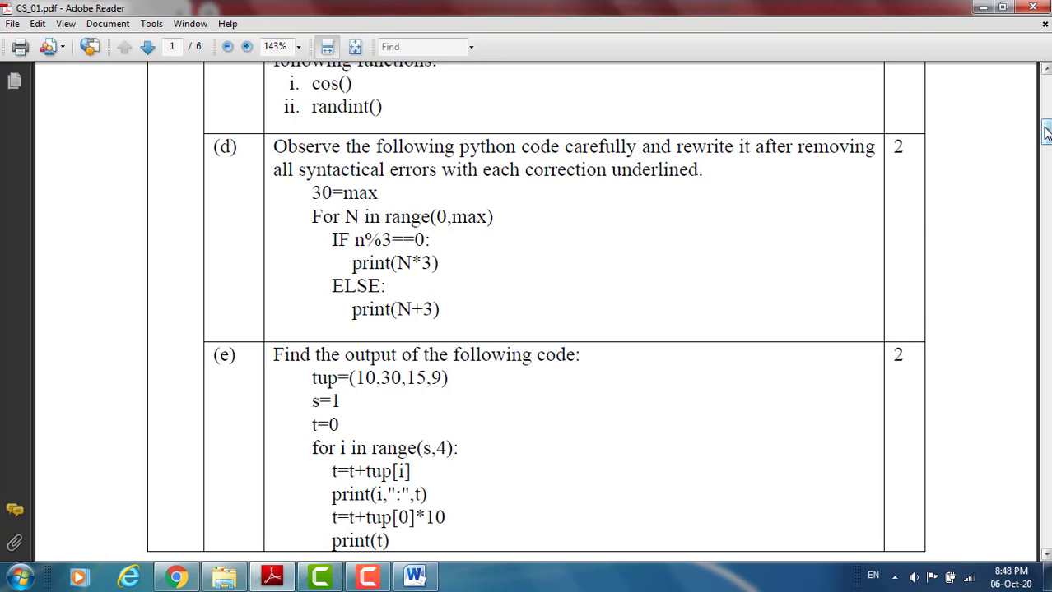
pyautogui.scroll(10, 1038, 115)
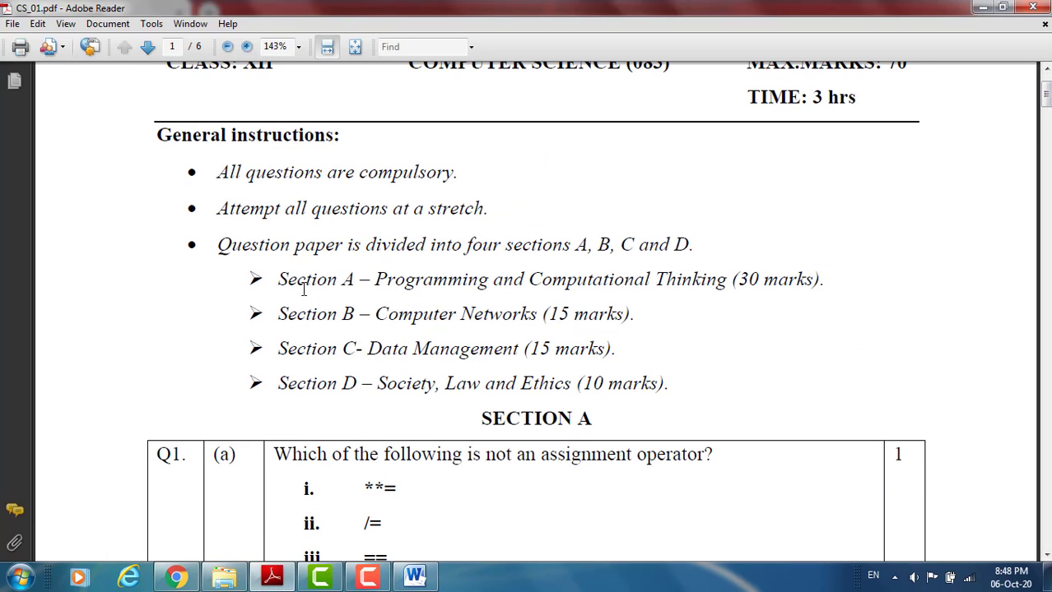
pyautogui.moveTo(217, 170); pyautogui.dragTo(667, 388)
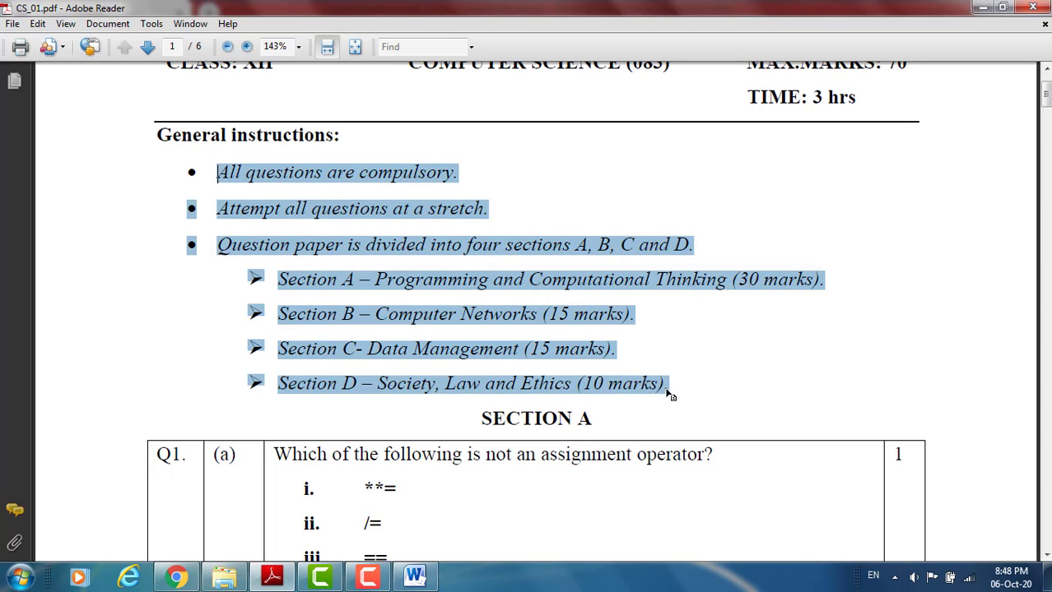
pyautogui.rightClick(665, 385)
pyautogui.click(690, 395)
# - Return to the Skolaro quiz settings in Chrome and paste the copied general instructions into the Quiz Instructions
pyautogui.click(416, 580)
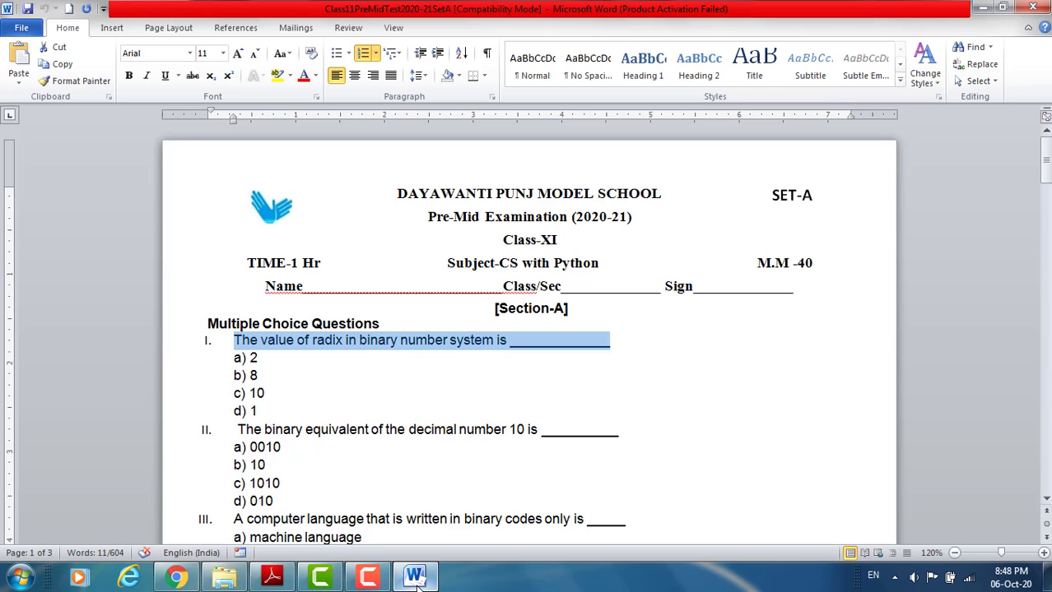
pyautogui.click(176, 578)
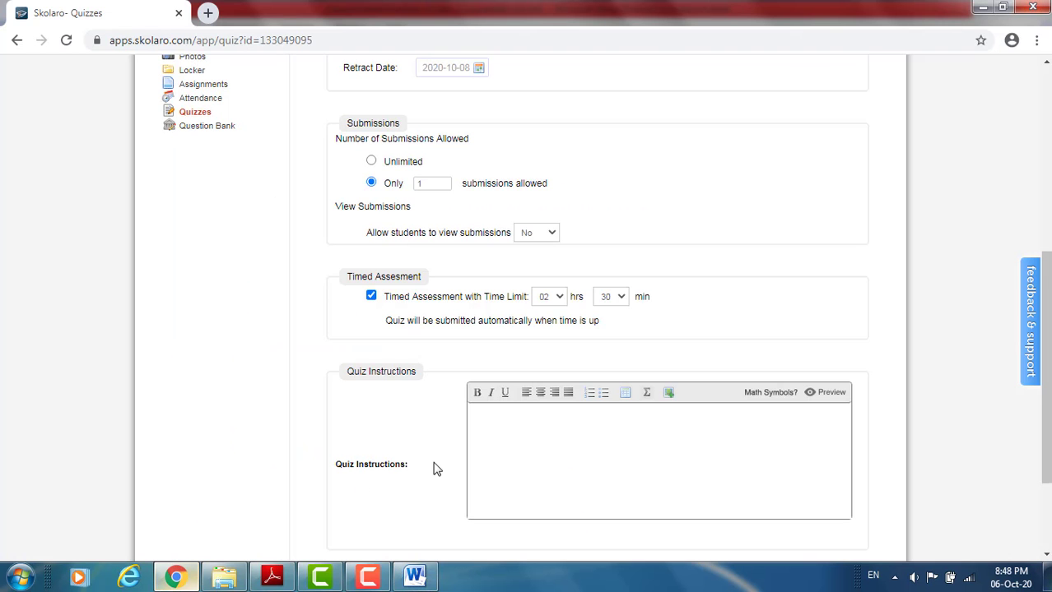
pyautogui.click(498, 408)
pyautogui.rightClick(498, 409)
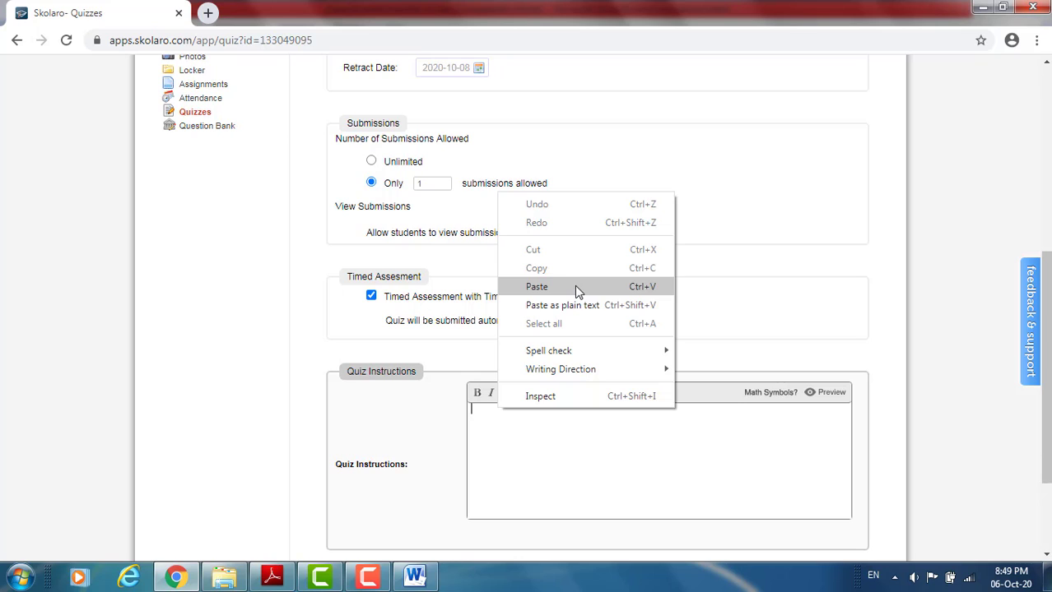
pyautogui.click(536, 287)
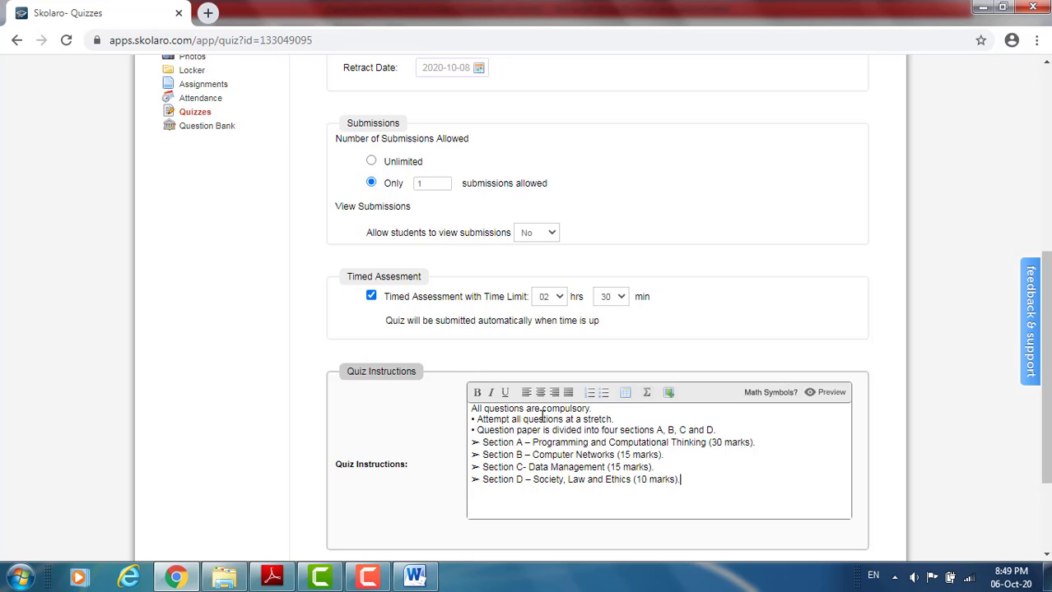
# - Dismiss the Windows performance prompt by keeping the current color scheme with future reminders, save the quiz settings, and leave the settings page
pyautogui.scroll(-3, 1045, 370)
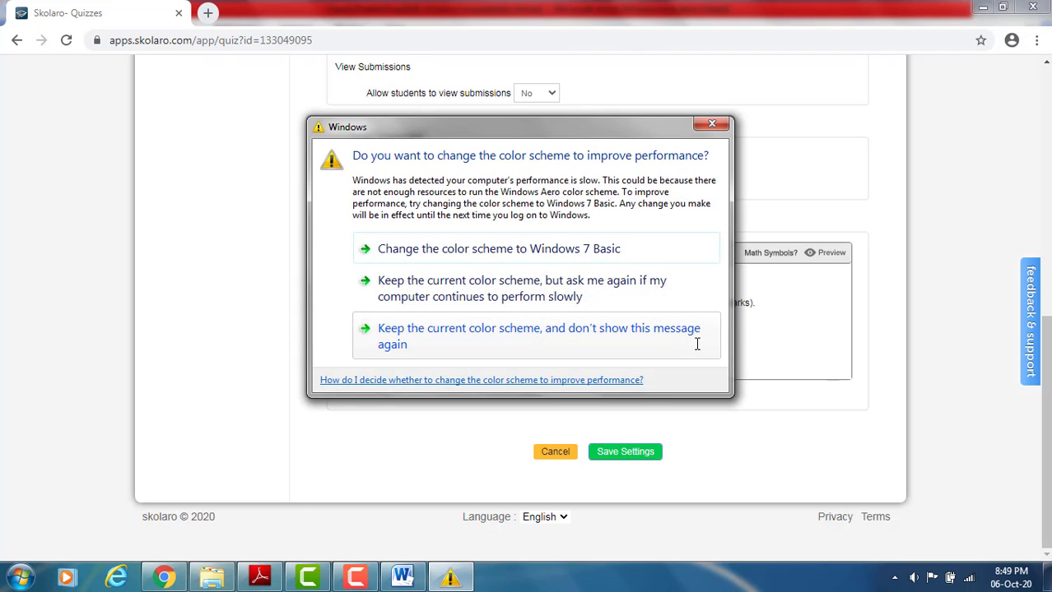
pyautogui.click(460, 284)
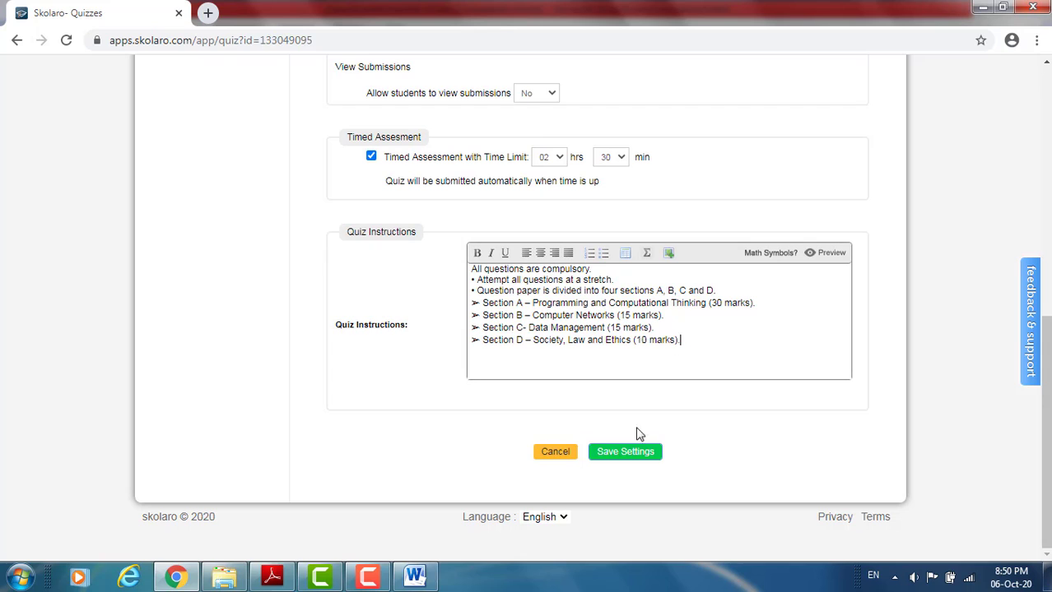
pyautogui.click(618, 459)
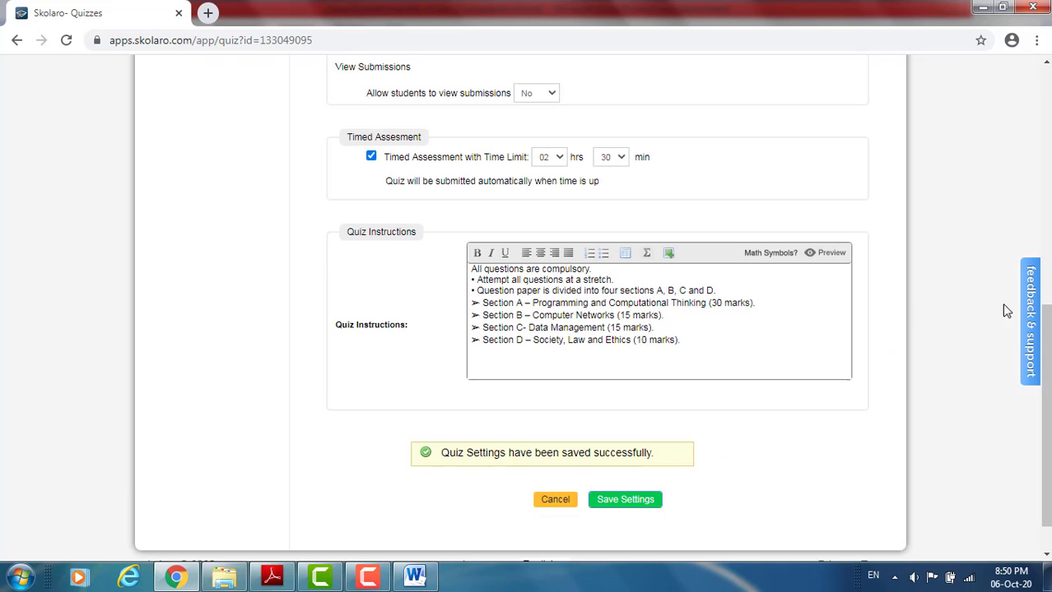
pyautogui.moveTo(1046, 330); pyautogui.dragTo(1044, 436)
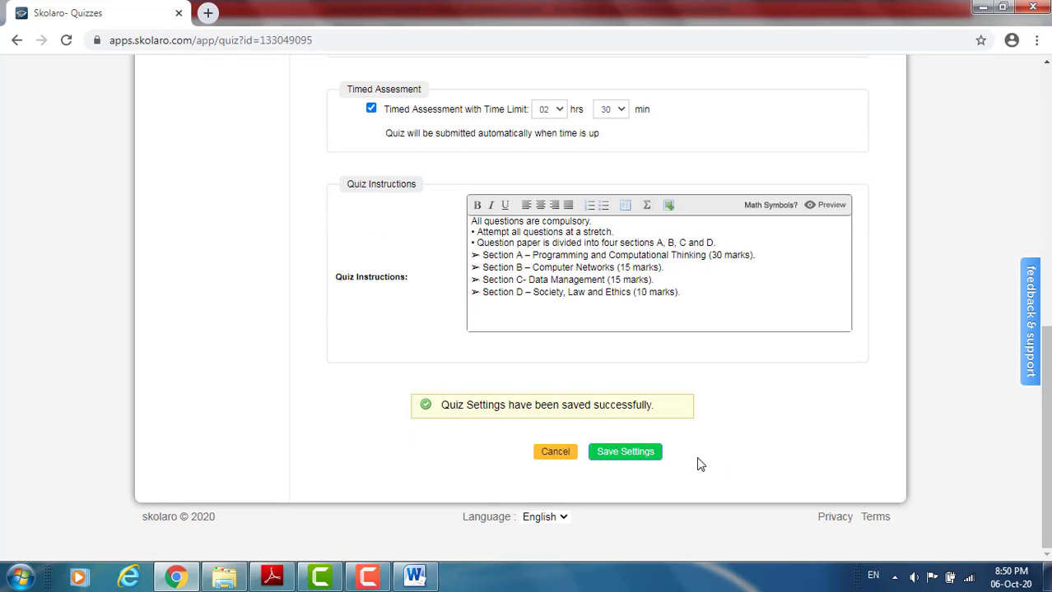
pyautogui.click(559, 459)
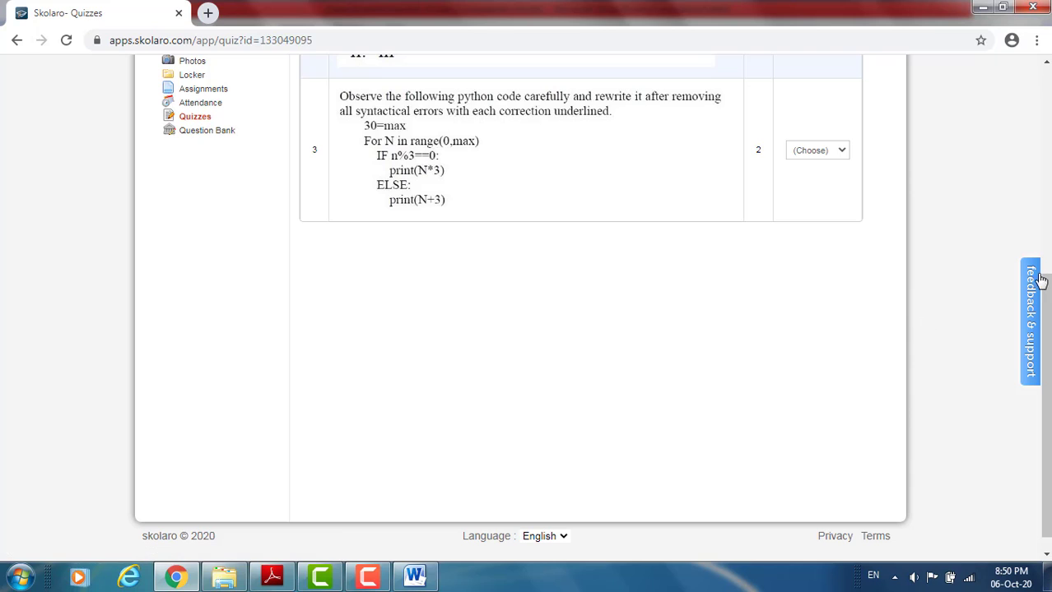
# - Go back to the quizzes list and open the Class-11 CS(Theory) MidTerm (2020-21) draft to review its status and questions
pyautogui.click(198, 120)
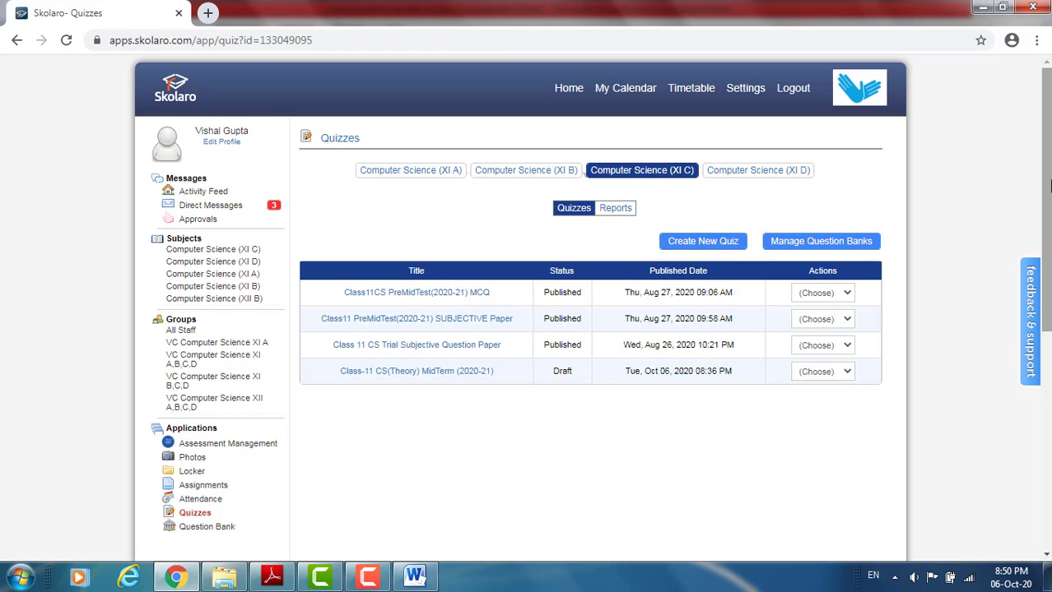
pyautogui.scroll(-1, 1048, 186)
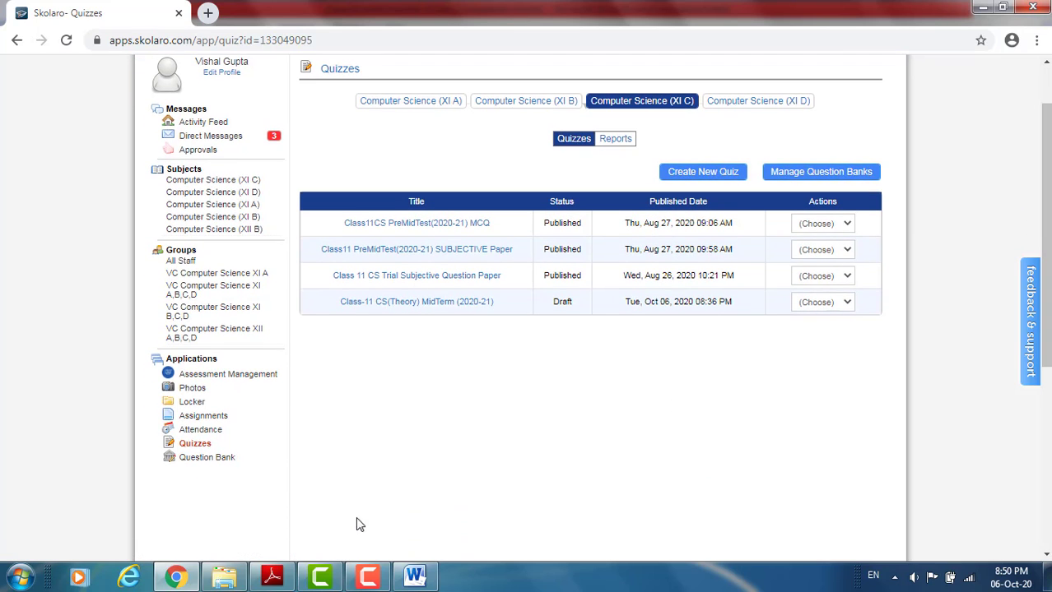
pyautogui.click(198, 445)
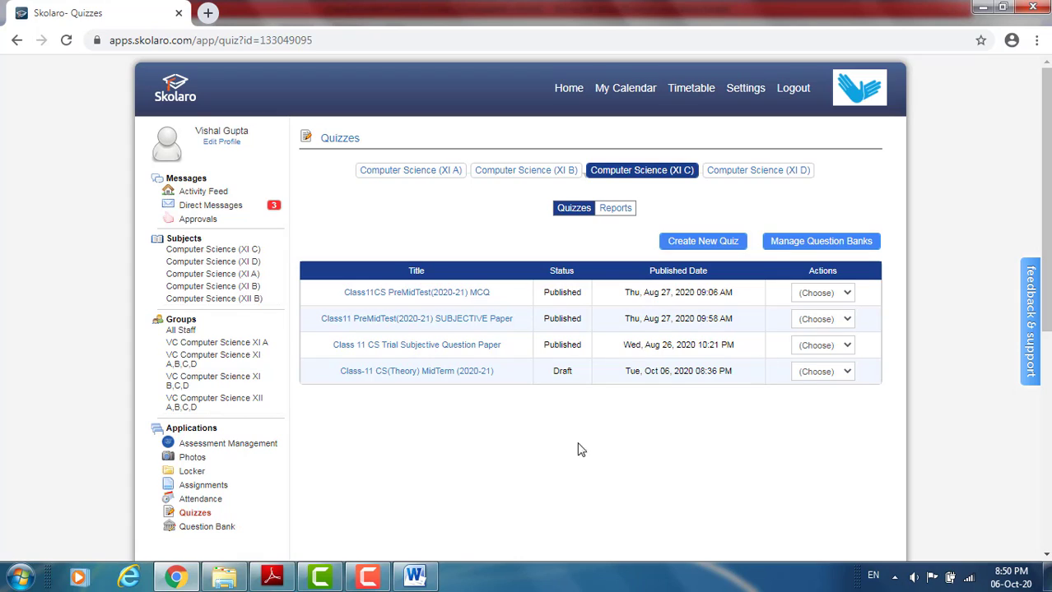
pyautogui.click(418, 373)
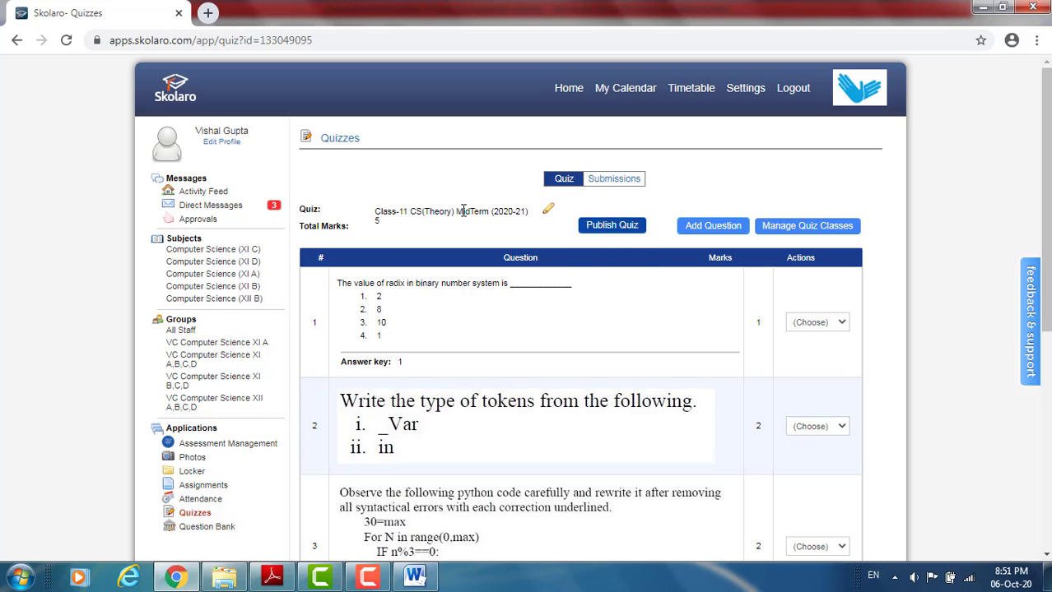
pyautogui.click(19, 40)
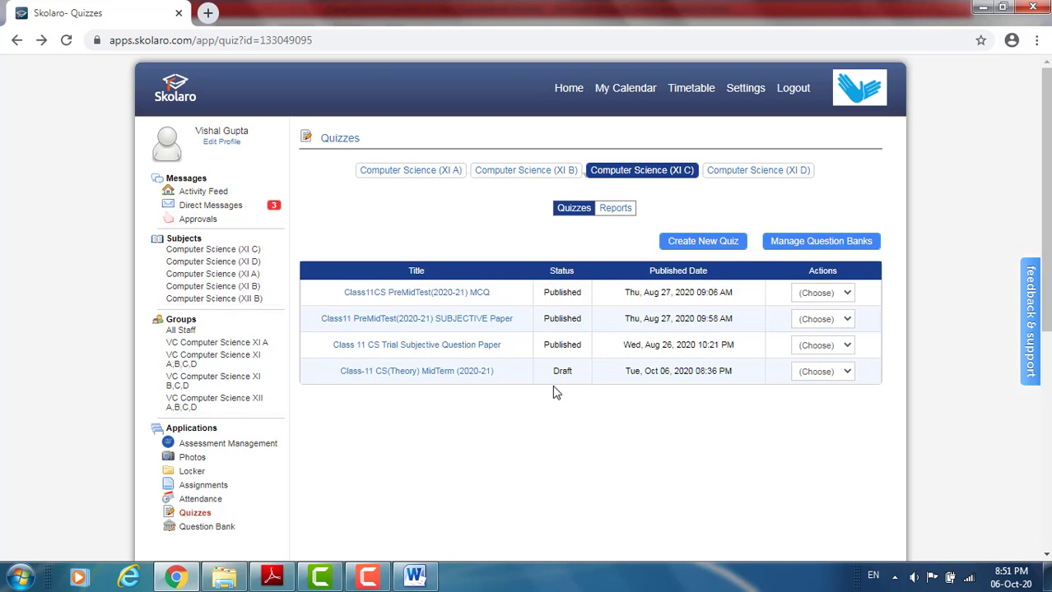
pyautogui.click(440, 373)
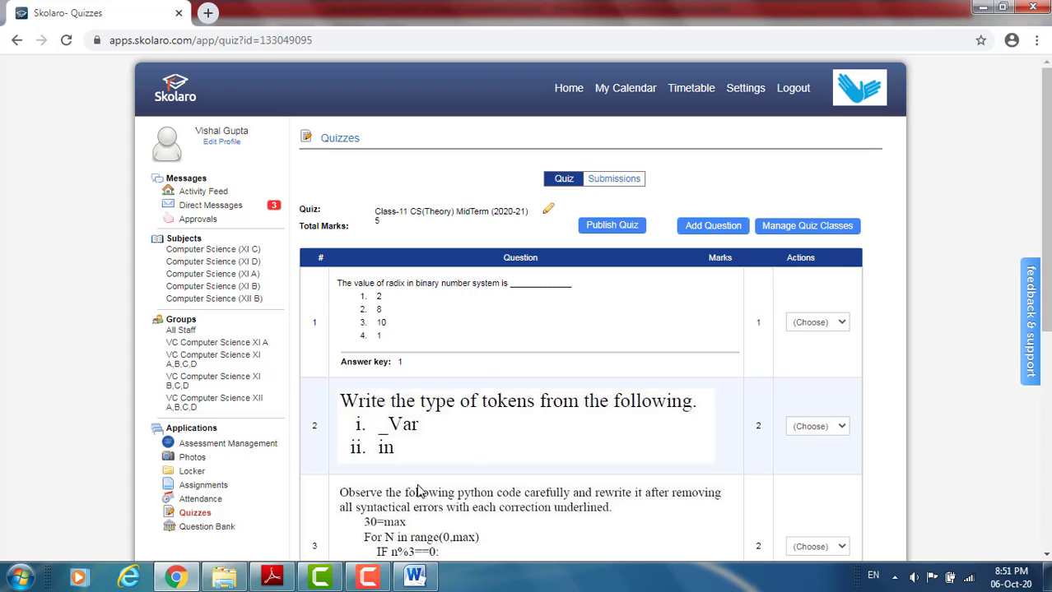
pyautogui.click(367, 578)
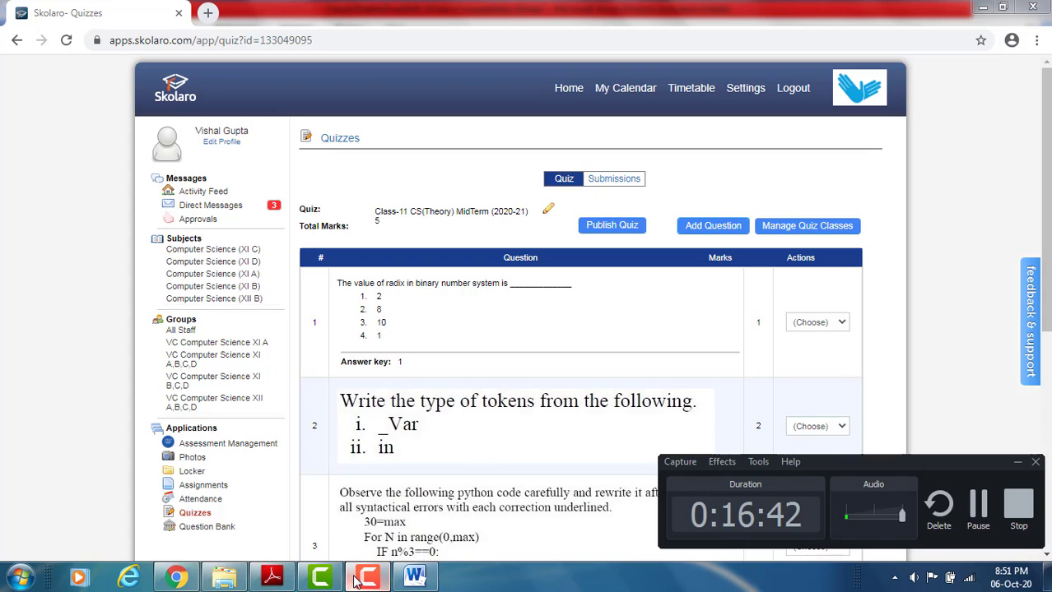